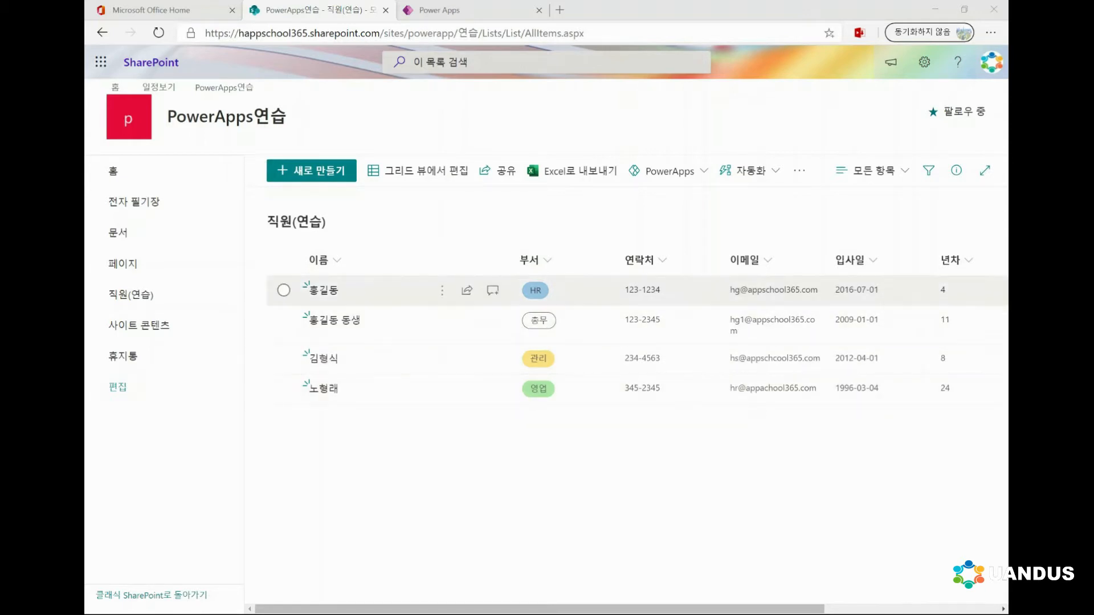
Examine the column options and list settings of the 직원(연습) list, including the definition of the 이름 column.
click(319, 260)
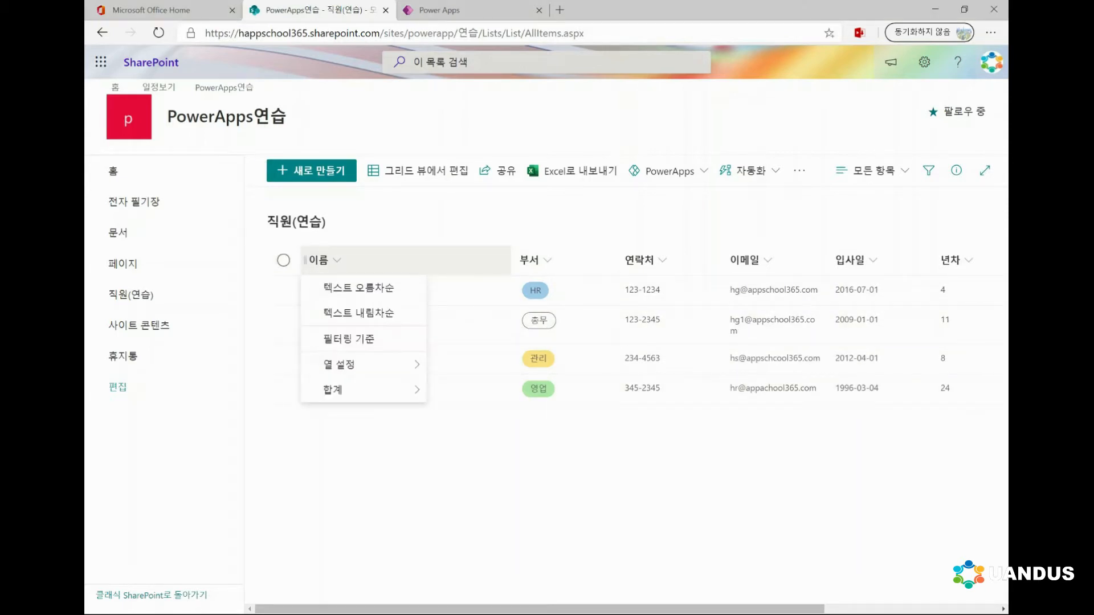
mouse_move(342, 365)
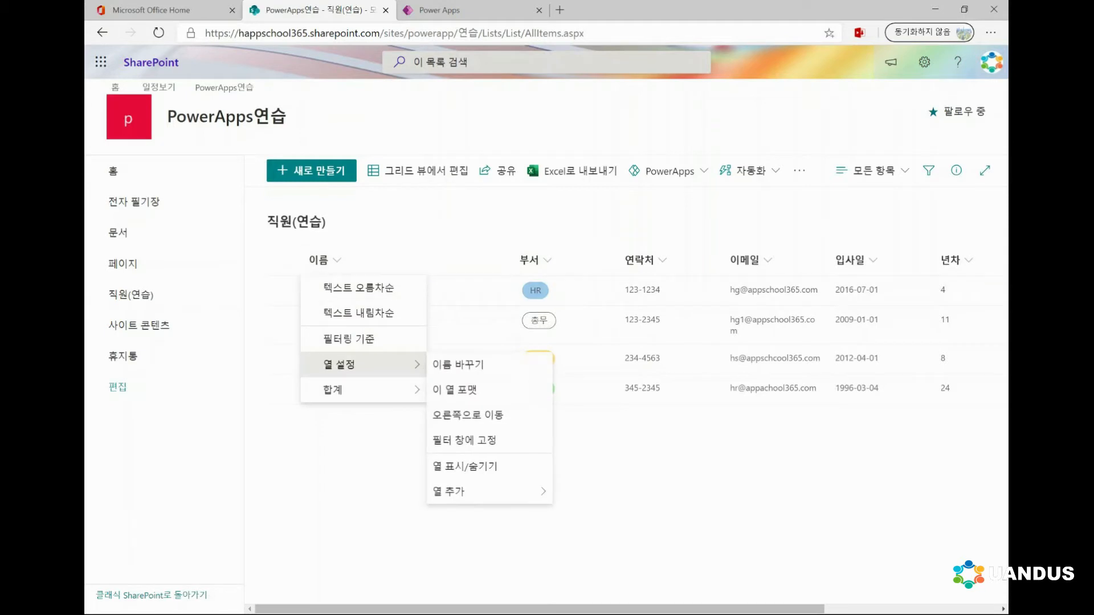
key(Escape)
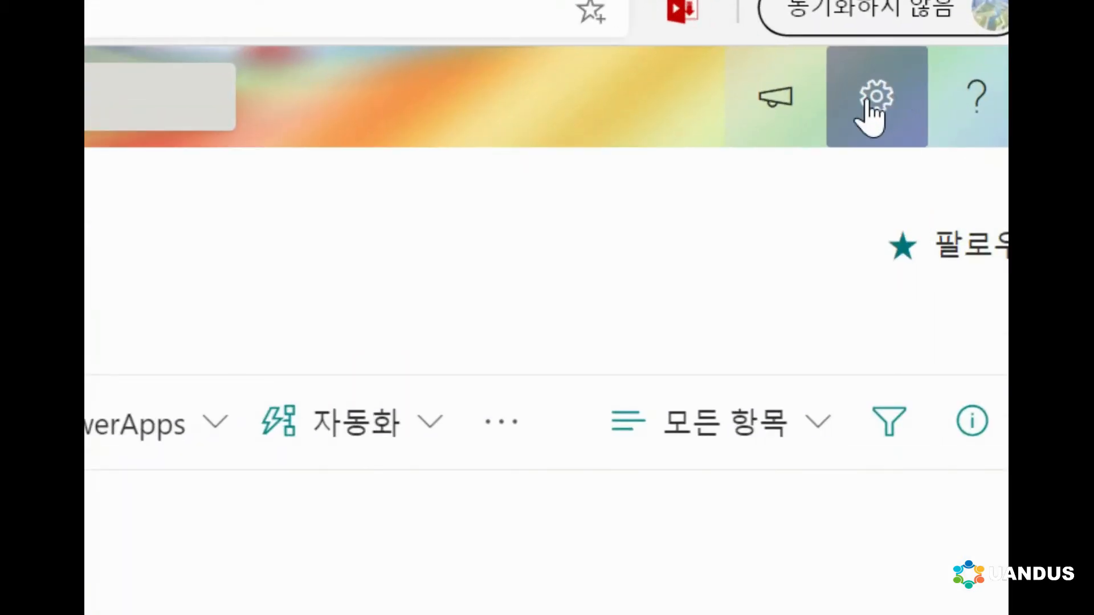
click(874, 103)
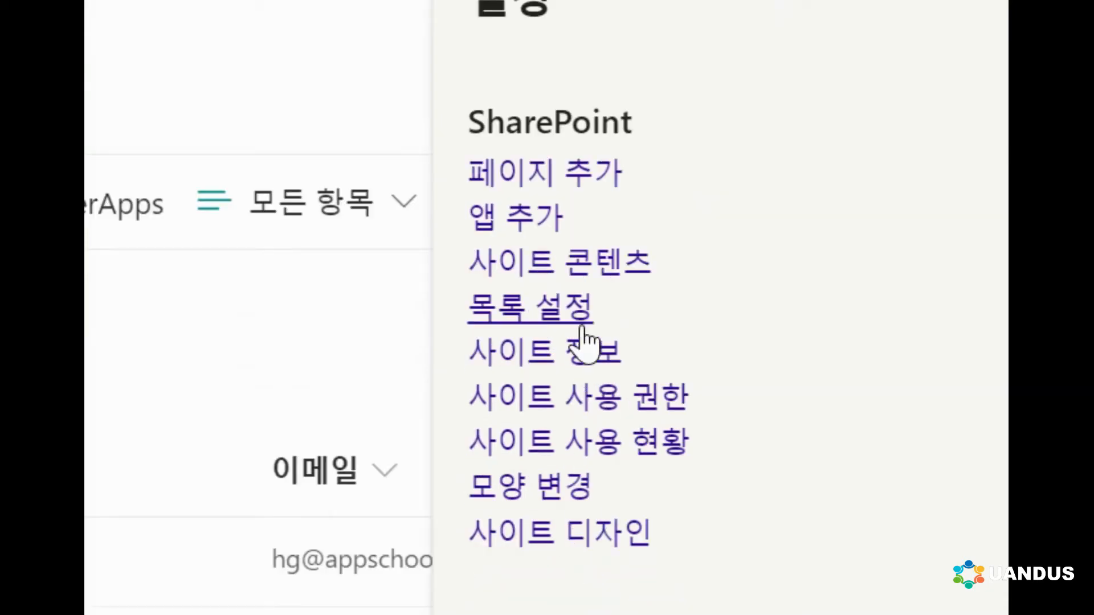
click(583, 516)
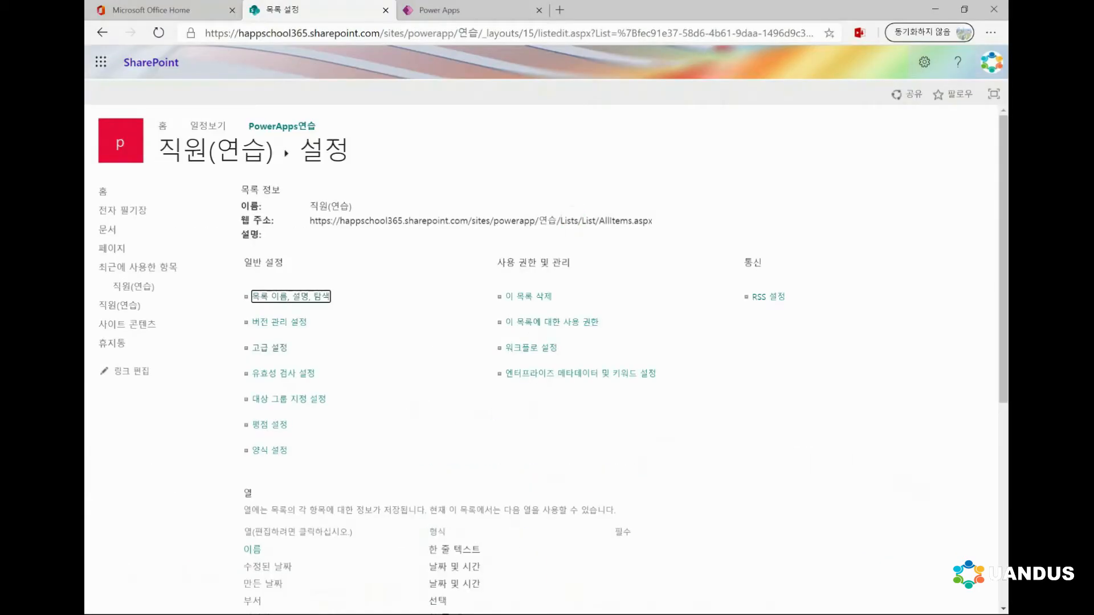
scroll(547, 358, down, 3)
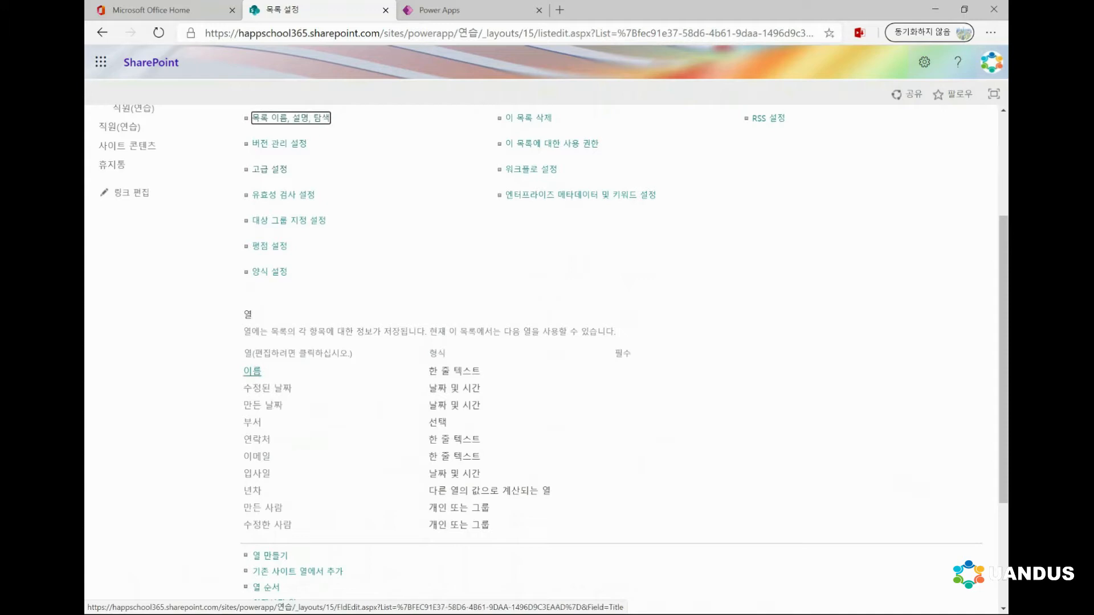
click(252, 372)
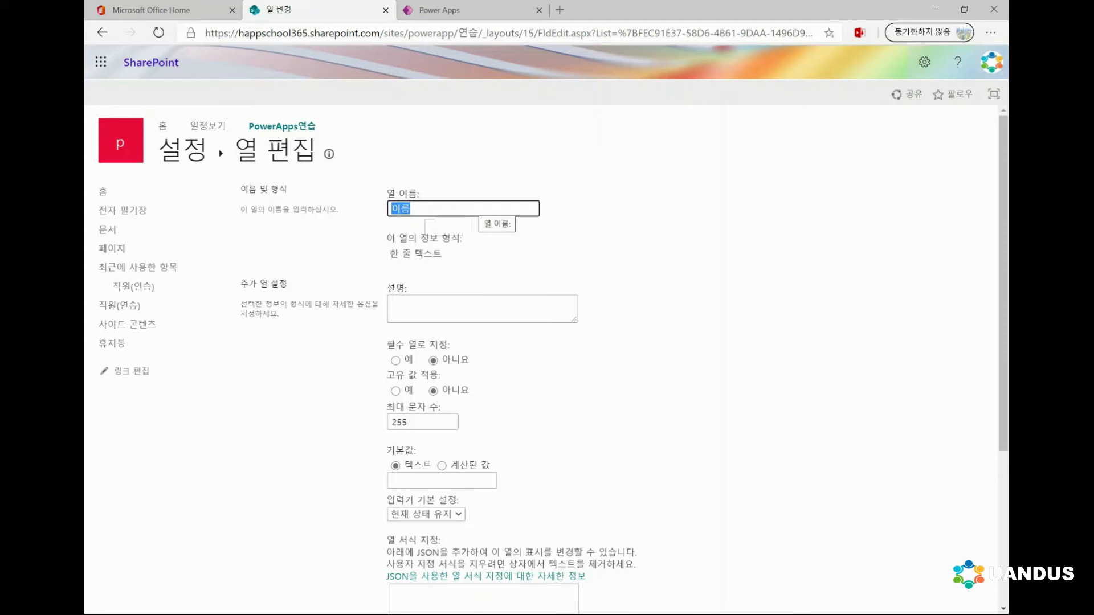
Leave the SharePoint list settings, switch to Power Apps and create a new canvas app.
click(386, 9)
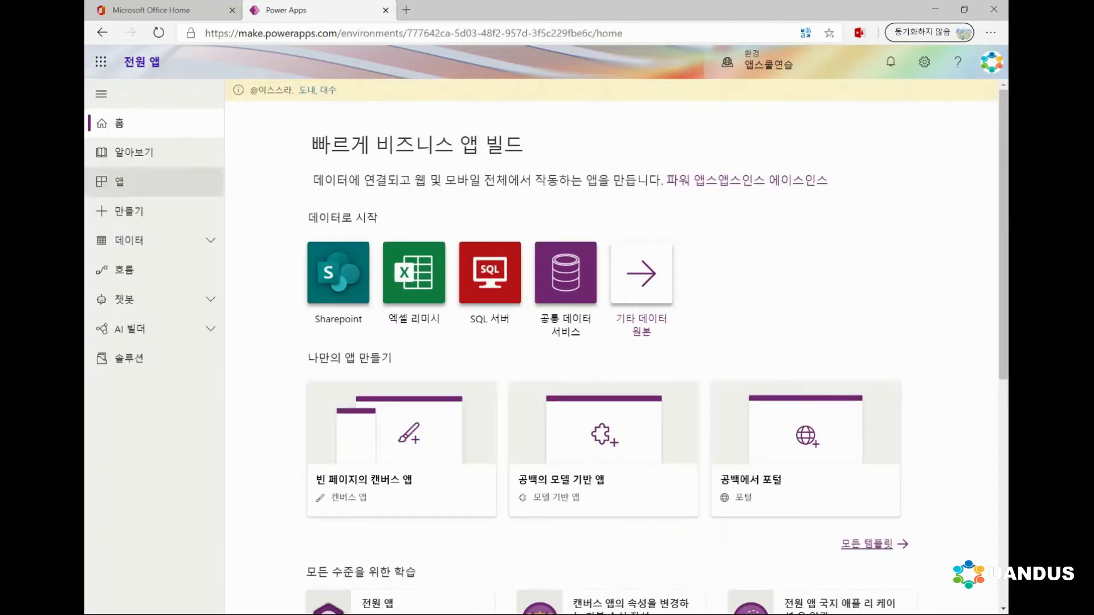
click(165, 181)
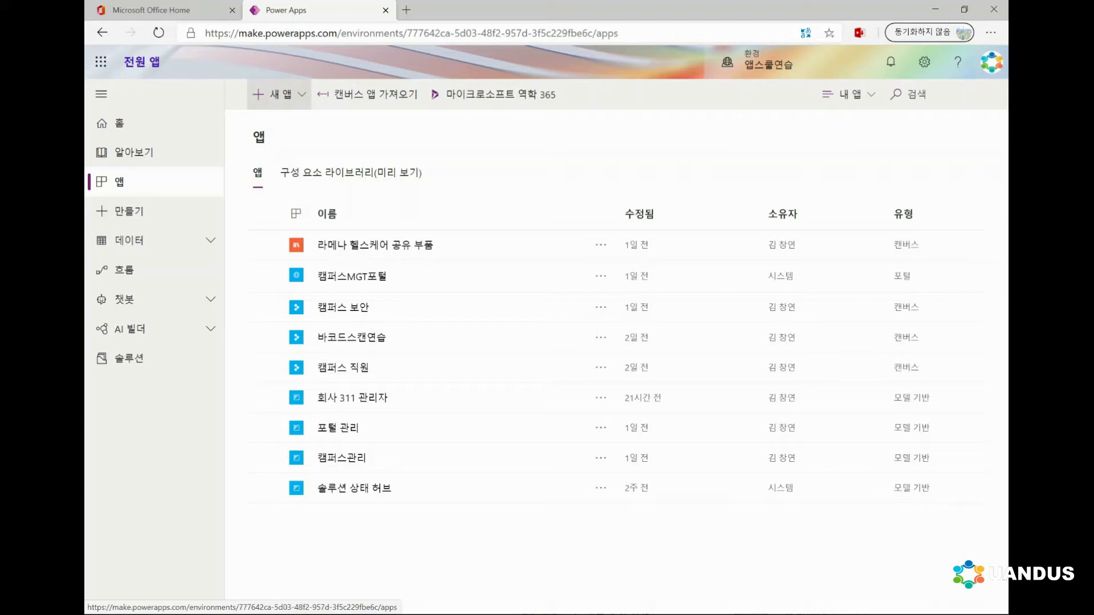
click(279, 94)
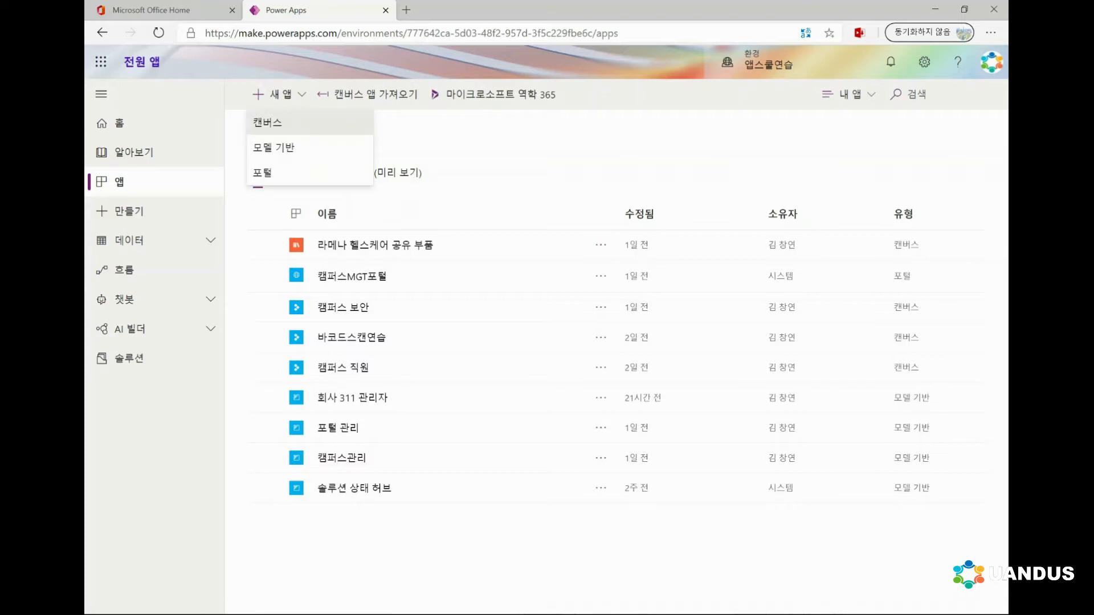
click(267, 122)
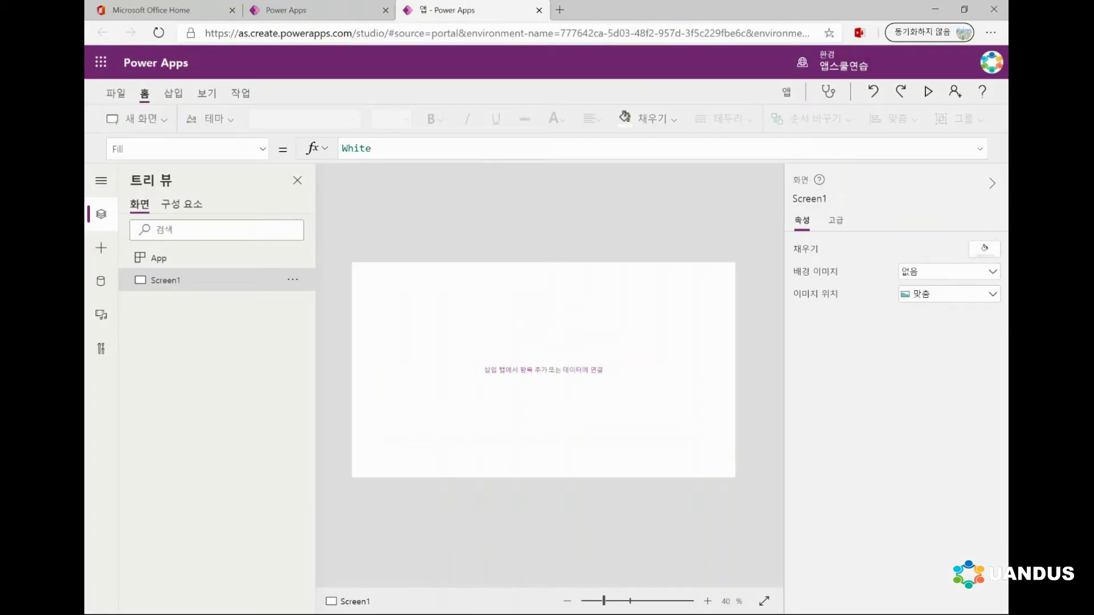
Insert a vertical (세로) gallery on Screen1.
click(173, 93)
click(956, 119)
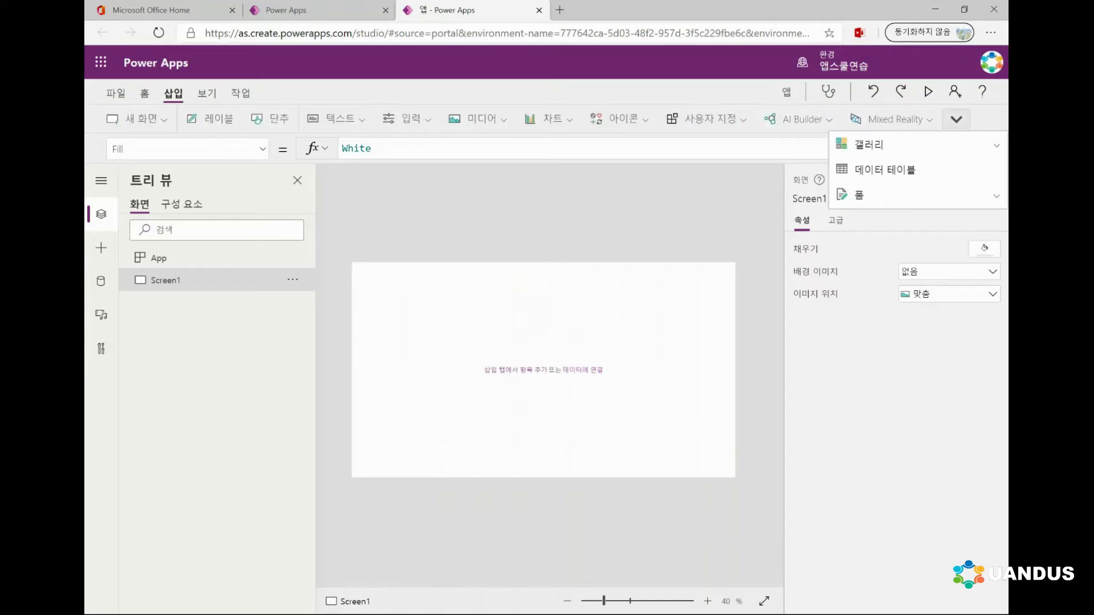
click(869, 145)
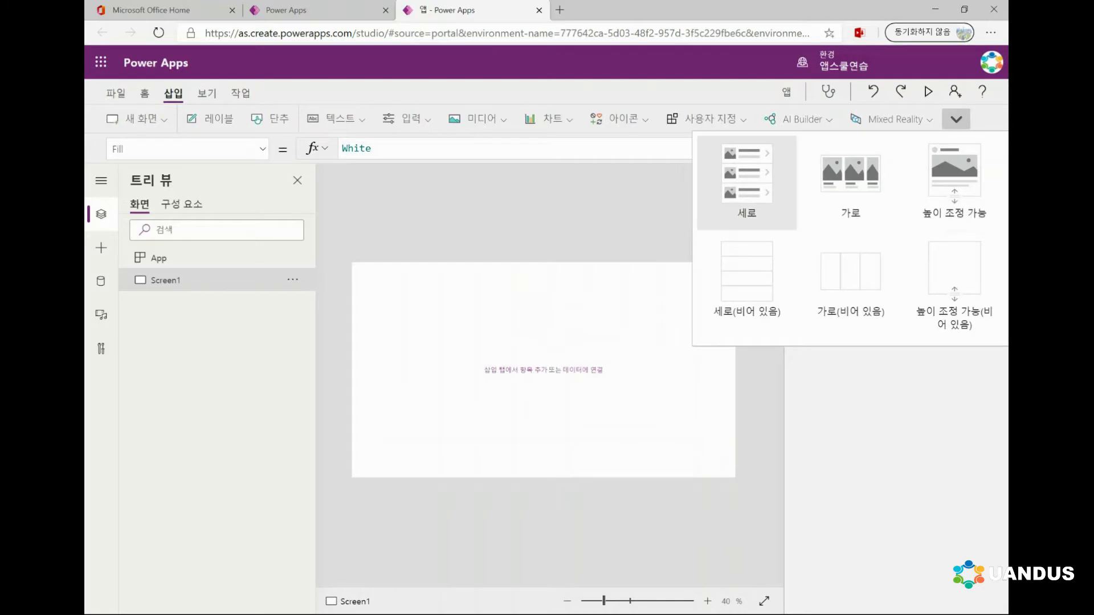
click(746, 183)
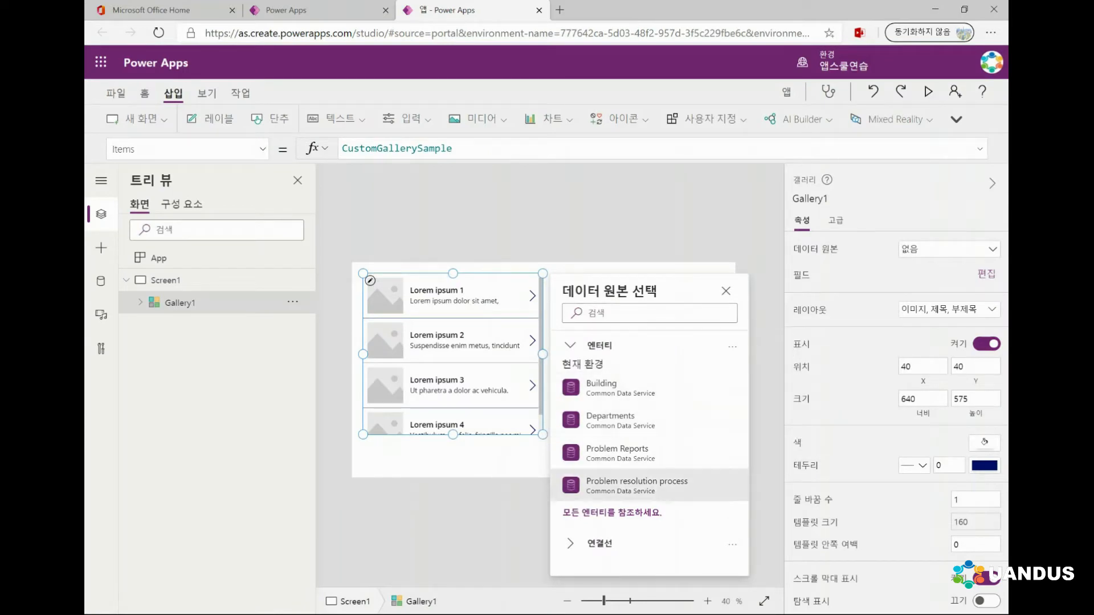
Connect the gallery to the 직원(연습) list on the PowerApps연습 site through the existing SharePoint connection.
click(598, 543)
scroll(616, 512, down, 2)
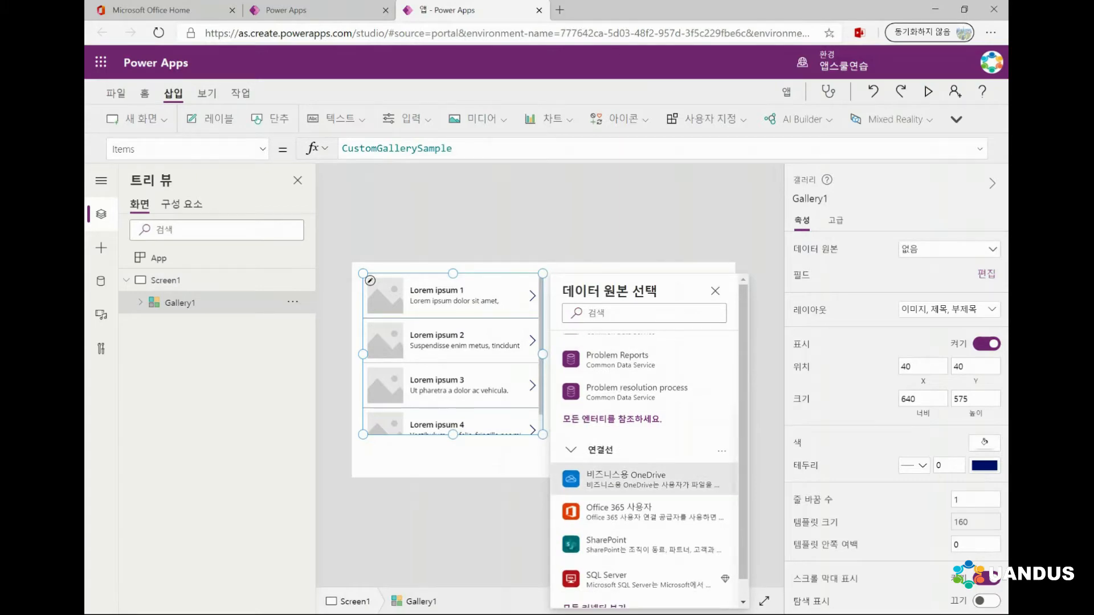
mouse_move(644, 480)
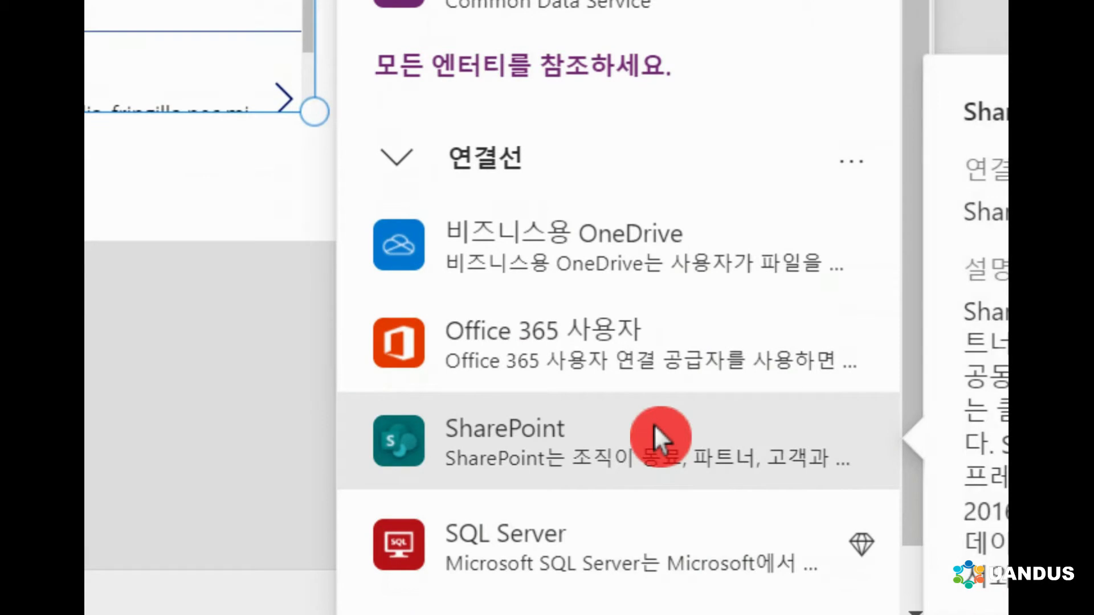
click(654, 434)
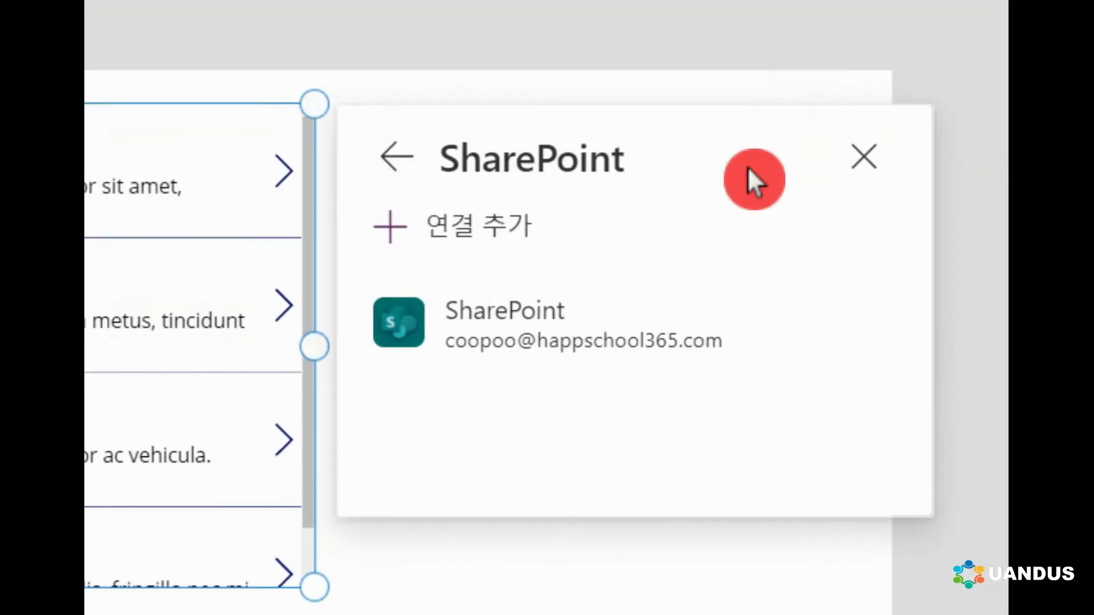
mouse_move(595, 323)
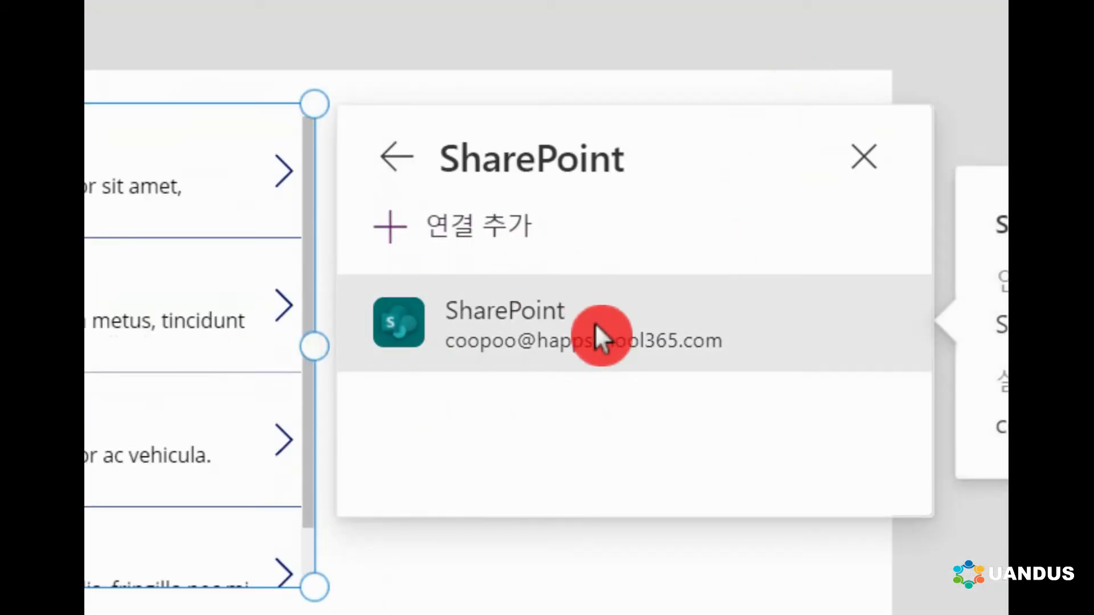
click(595, 323)
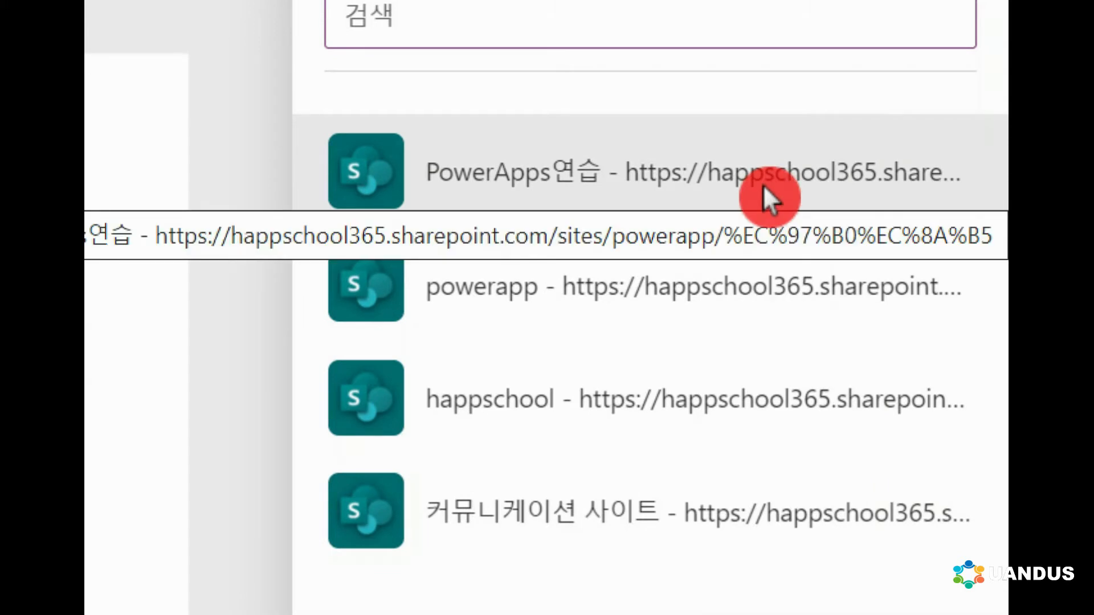
click(764, 186)
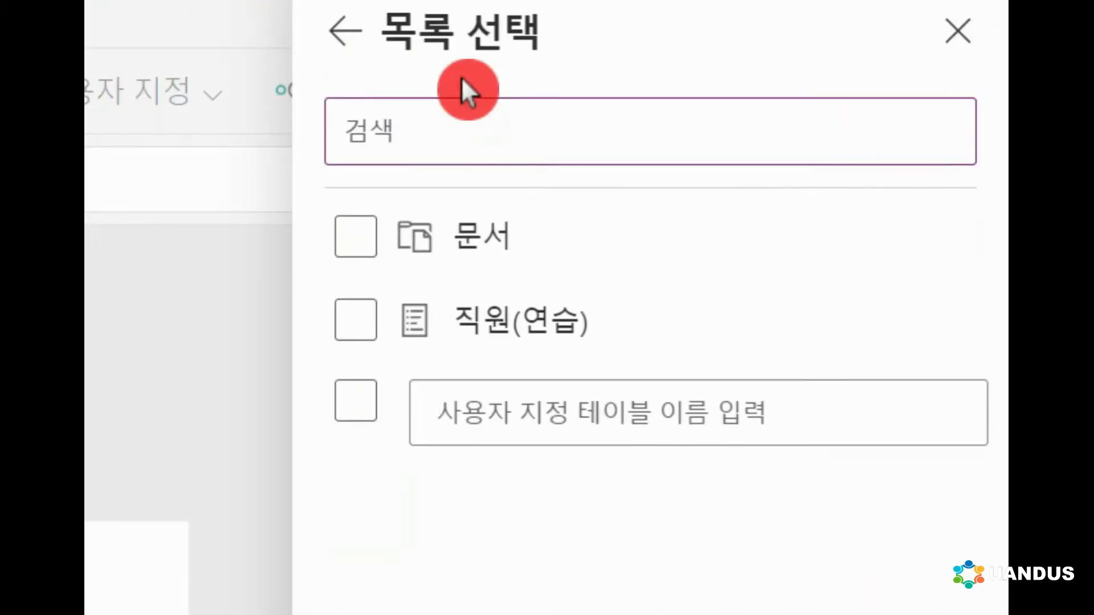
click(345, 330)
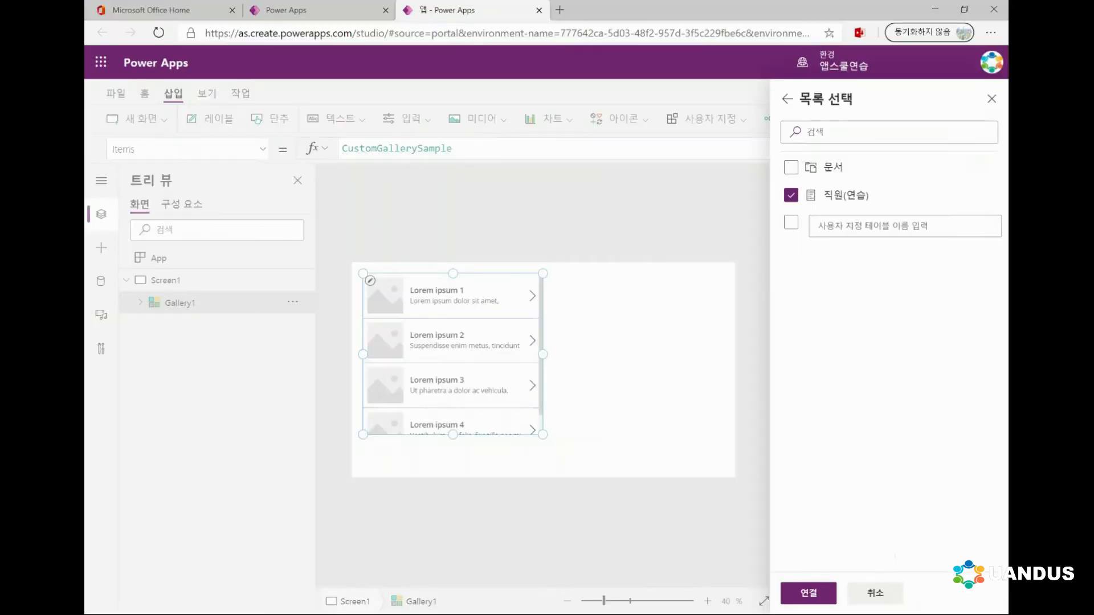
click(808, 593)
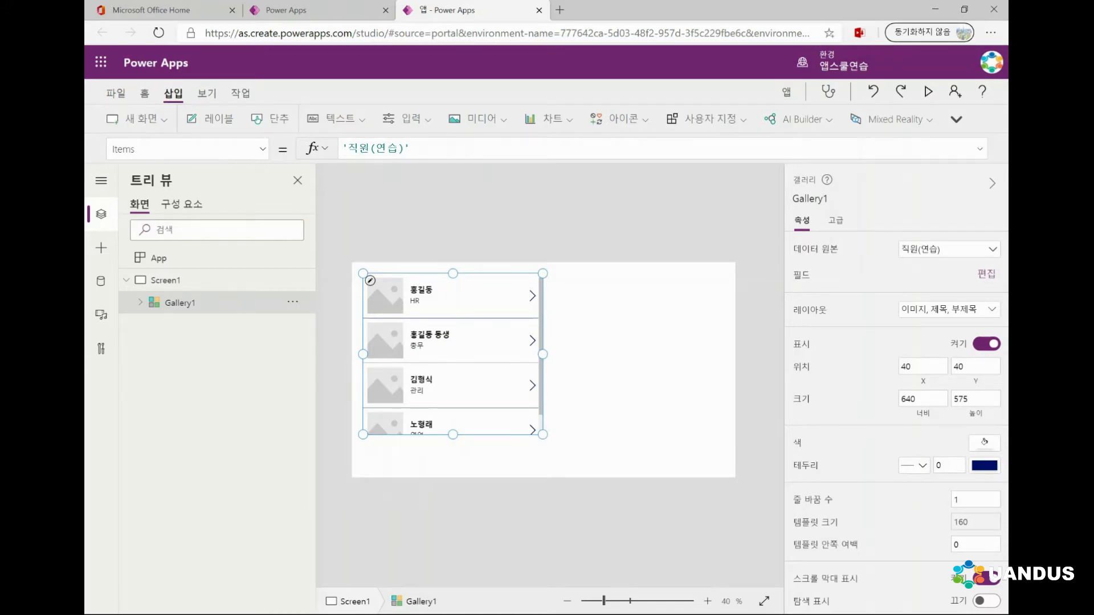
Set the gallery layout to 제목 및 부제목 and bind its Subtitle2 field to the 이메일 column.
click(949, 309)
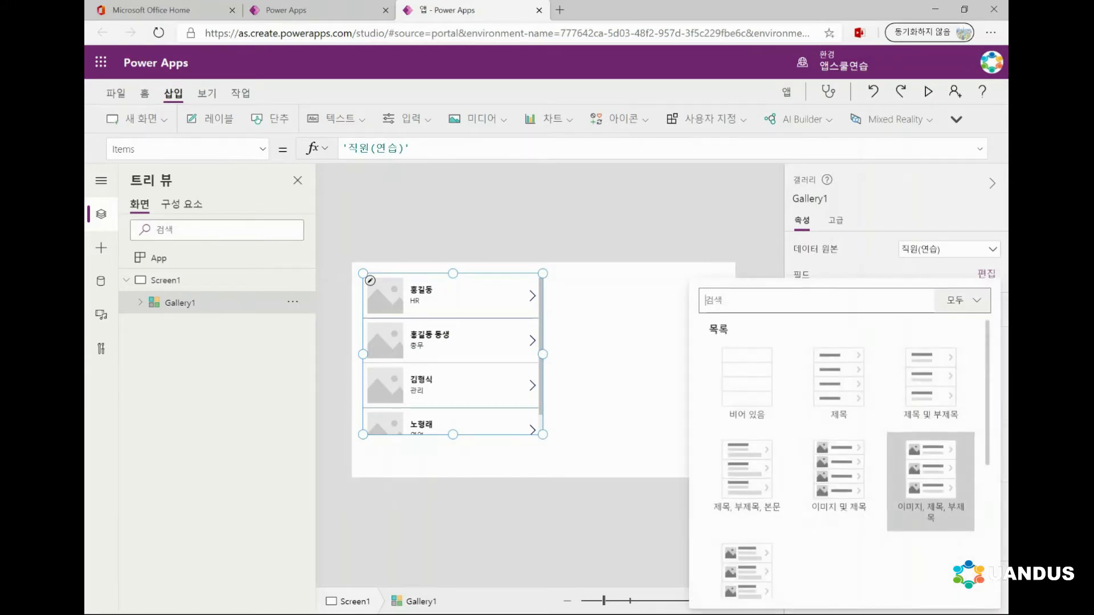
click(931, 383)
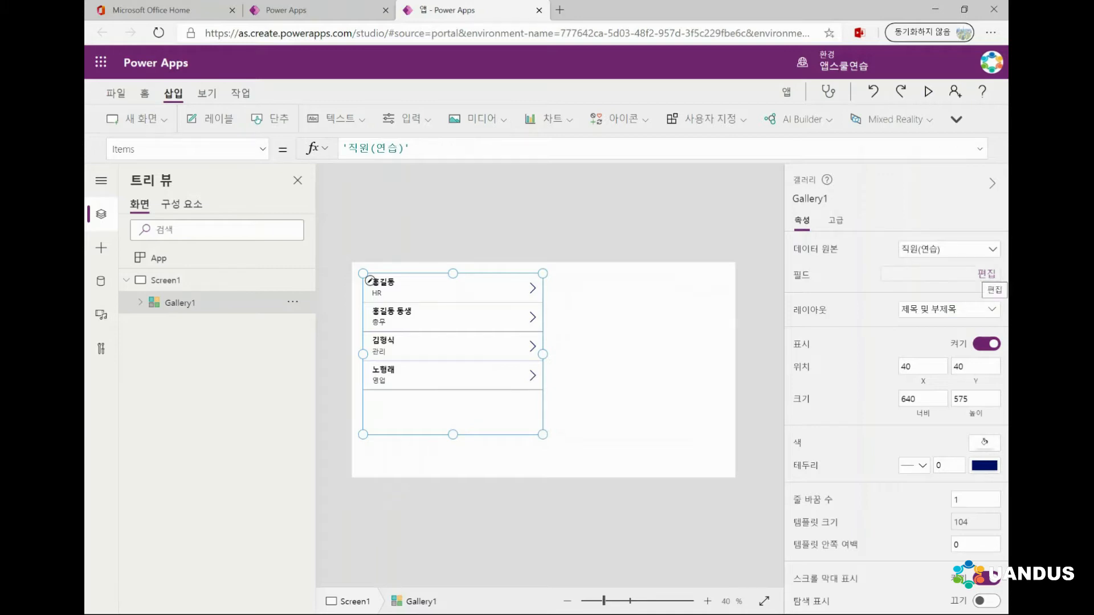
click(986, 274)
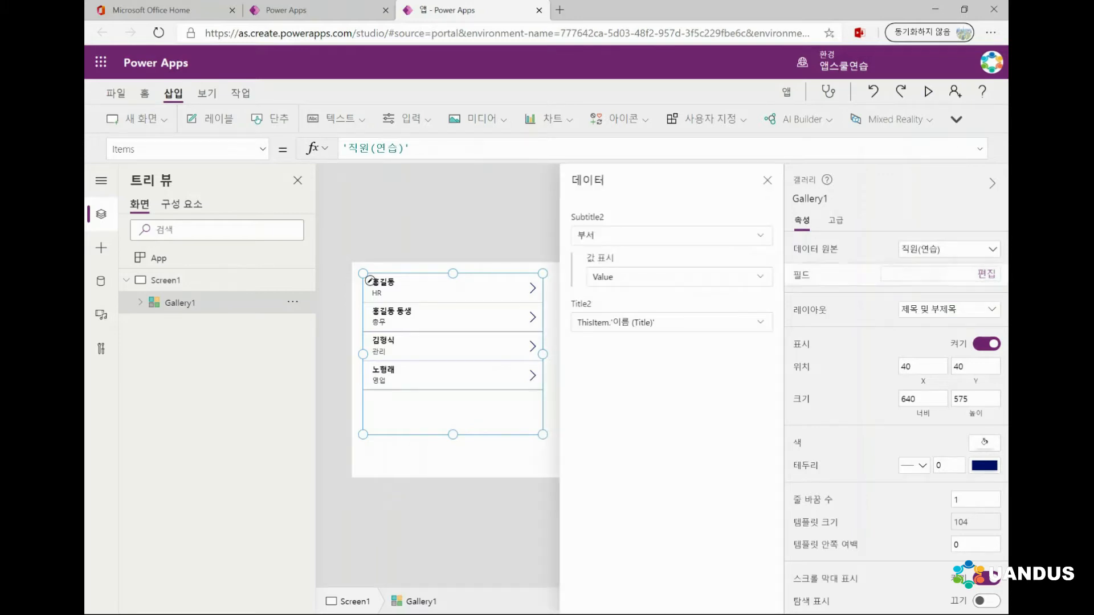
click(376, 292)
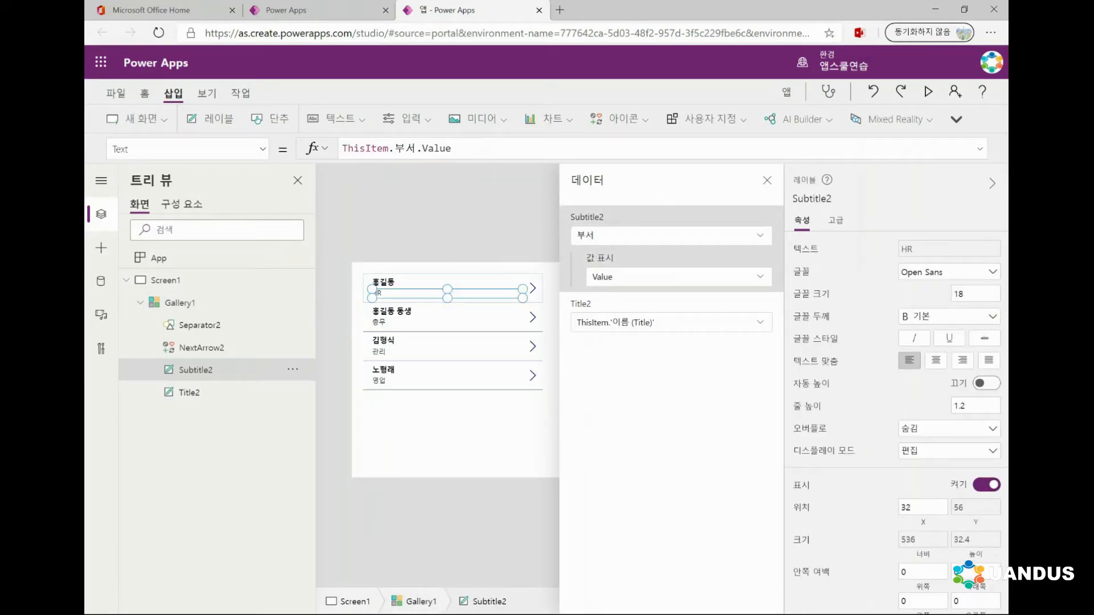
click(760, 235)
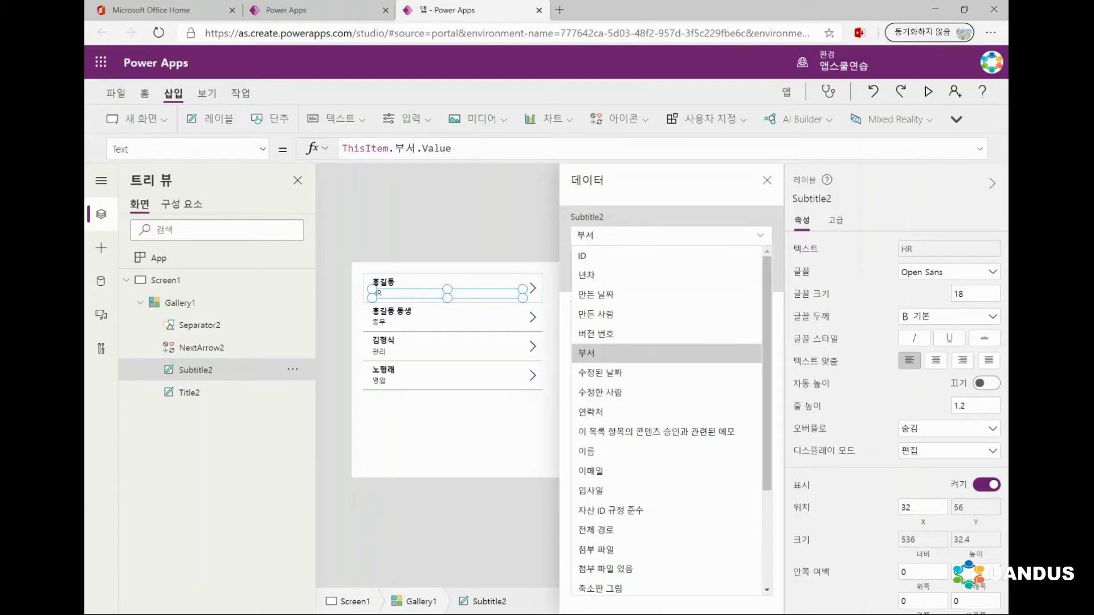
click(590, 471)
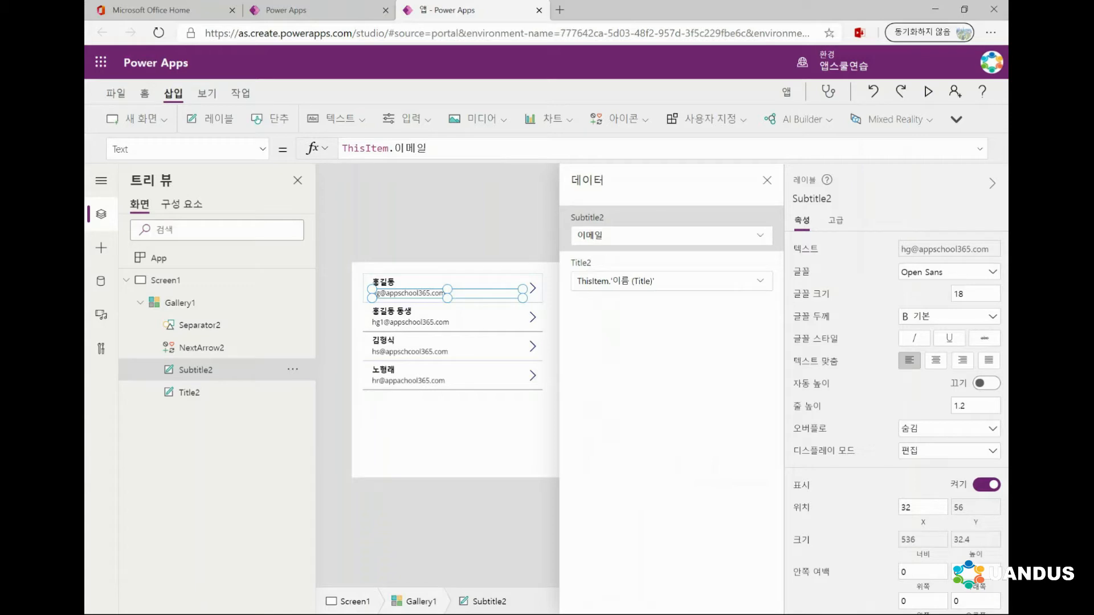
click(759, 235)
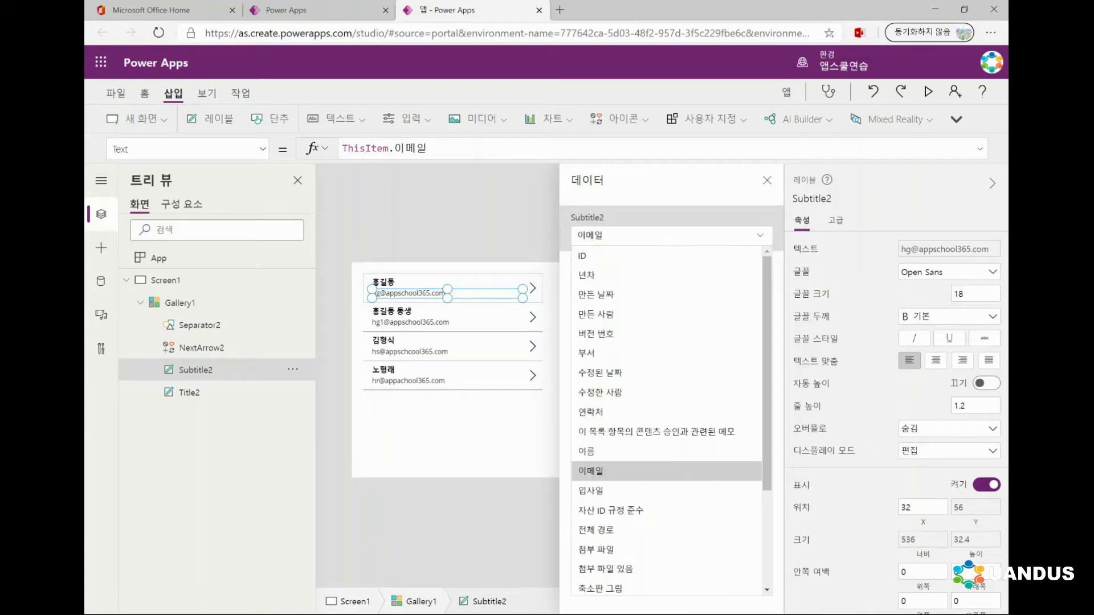
scroll(666, 421, down, 3)
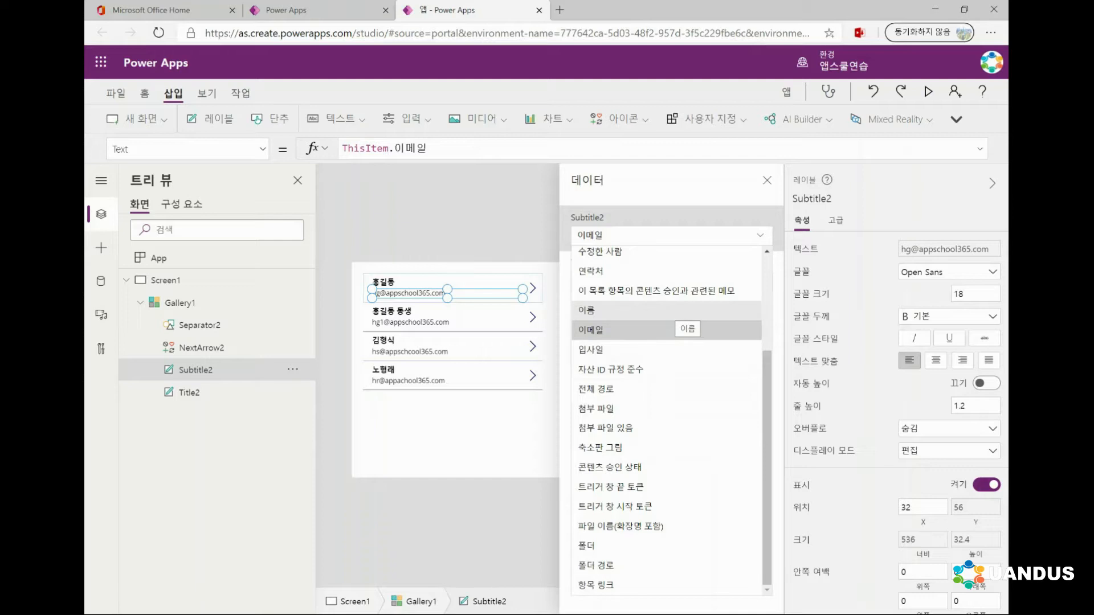
click(166, 281)
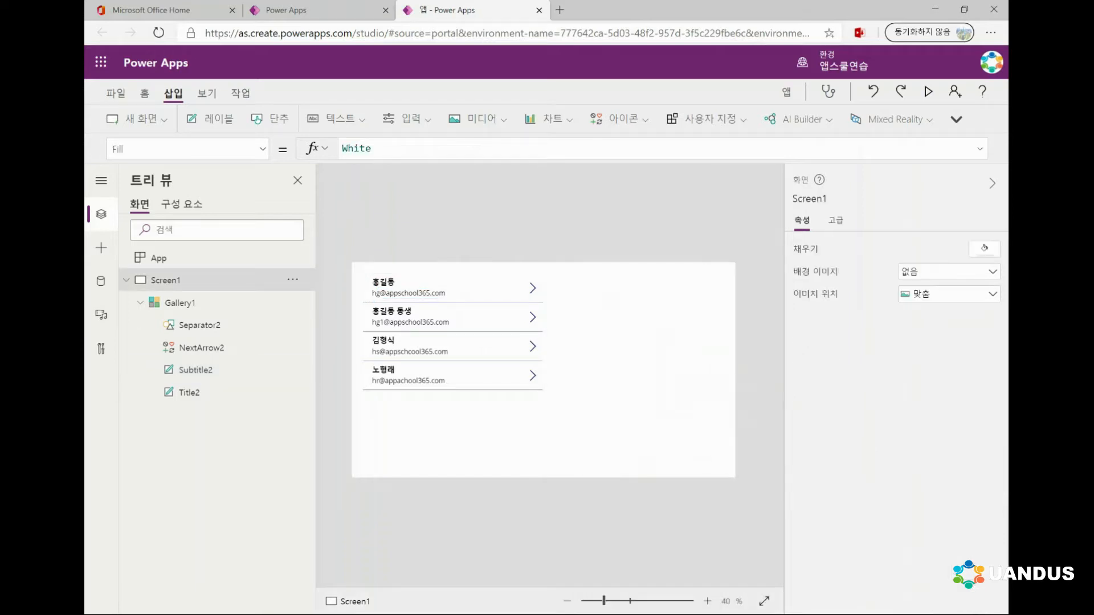
Enlarge the gallery to about 665 wide and 692 high.
click(369, 280)
drag(542, 435, 550, 464)
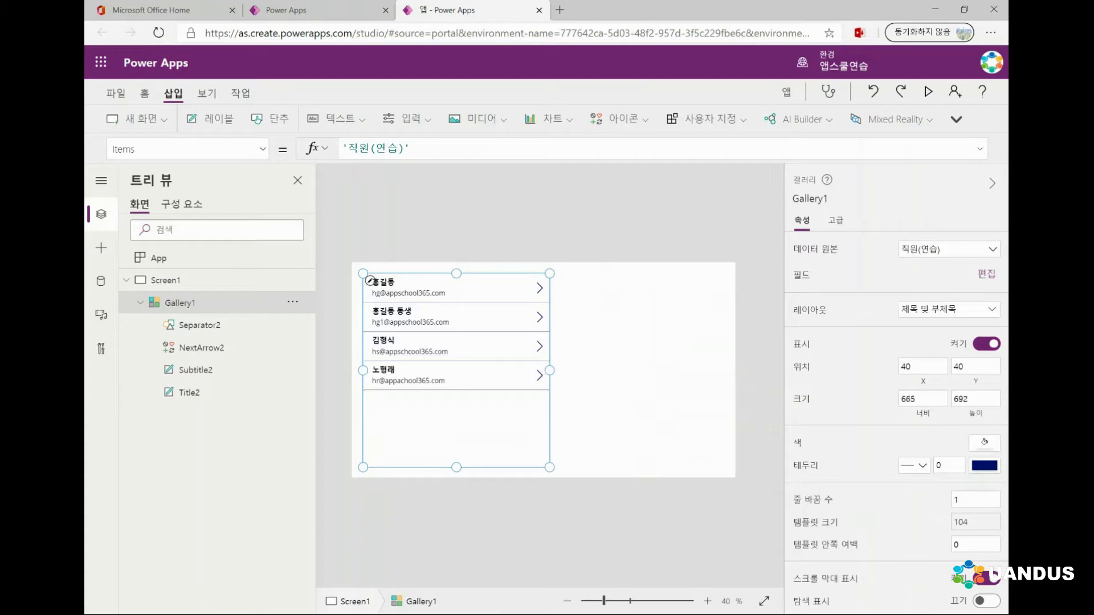
click(612, 435)
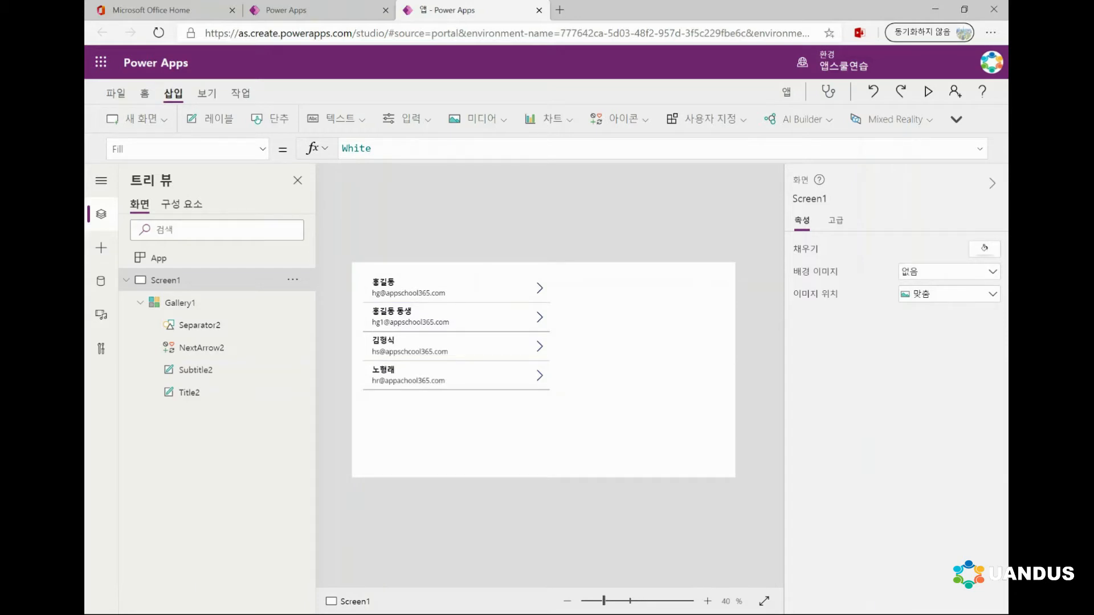
Insert a text input on Screen1 and place it beside the gallery at about X 792, Y 208, 500 wide and 75 high.
click(369, 280)
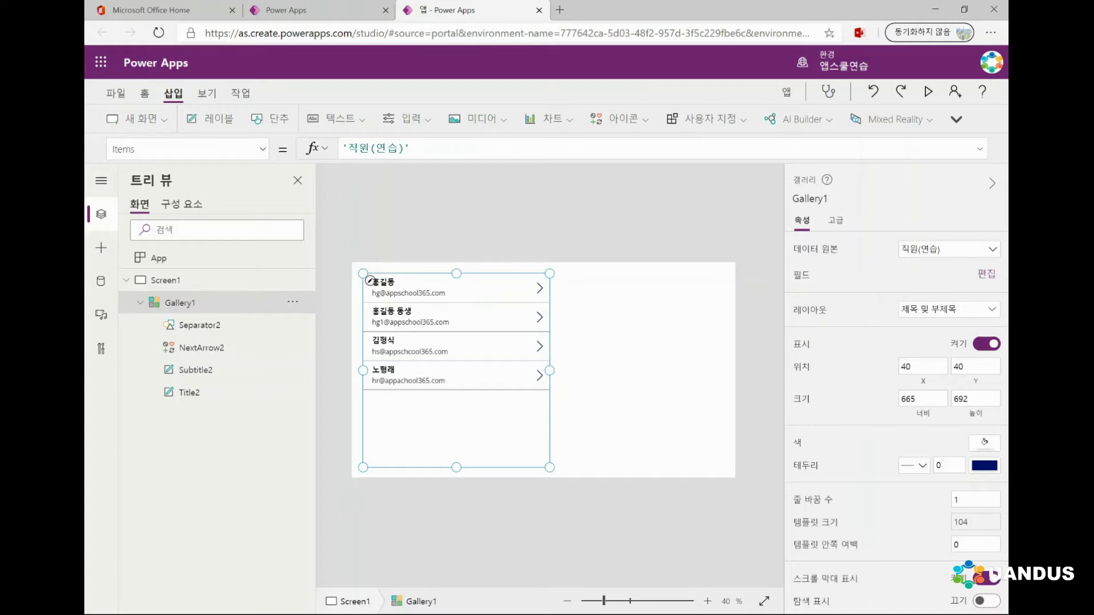
click(376, 228)
click(405, 119)
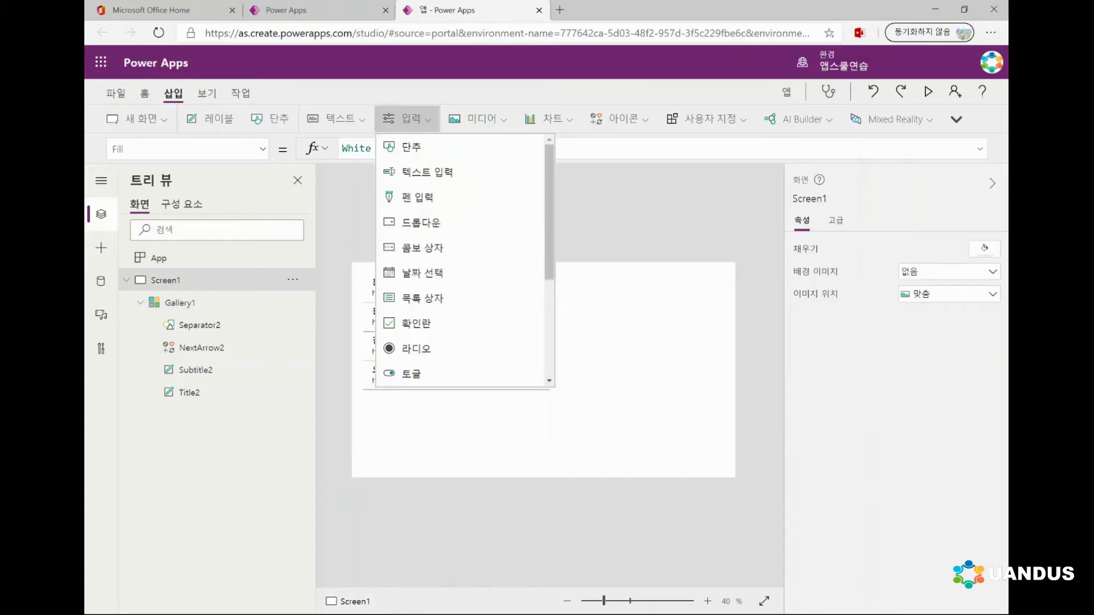
click(427, 172)
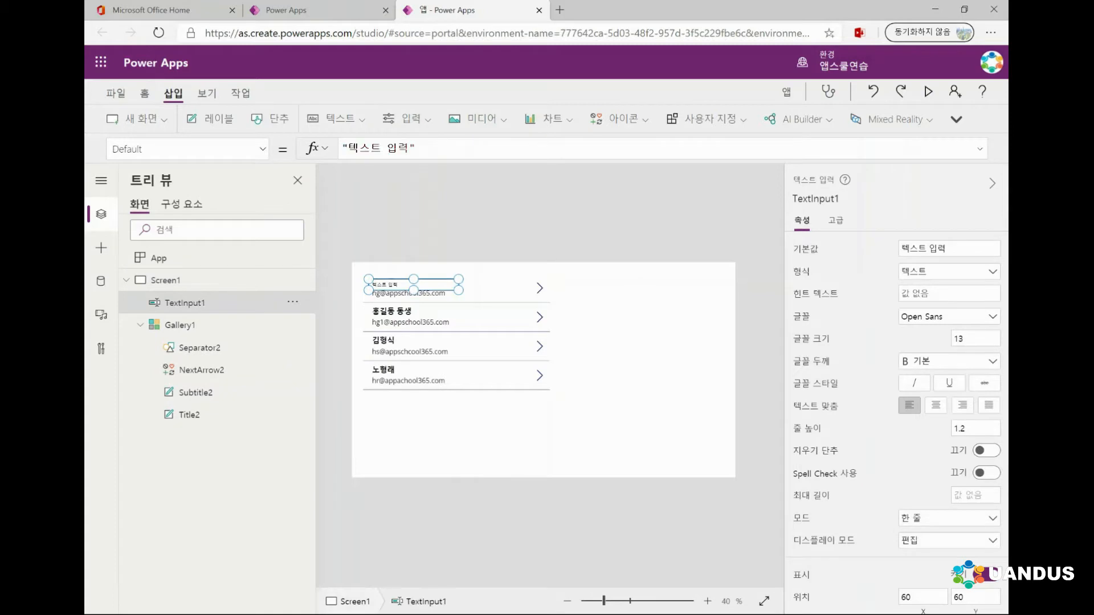
drag(413, 285, 715, 342)
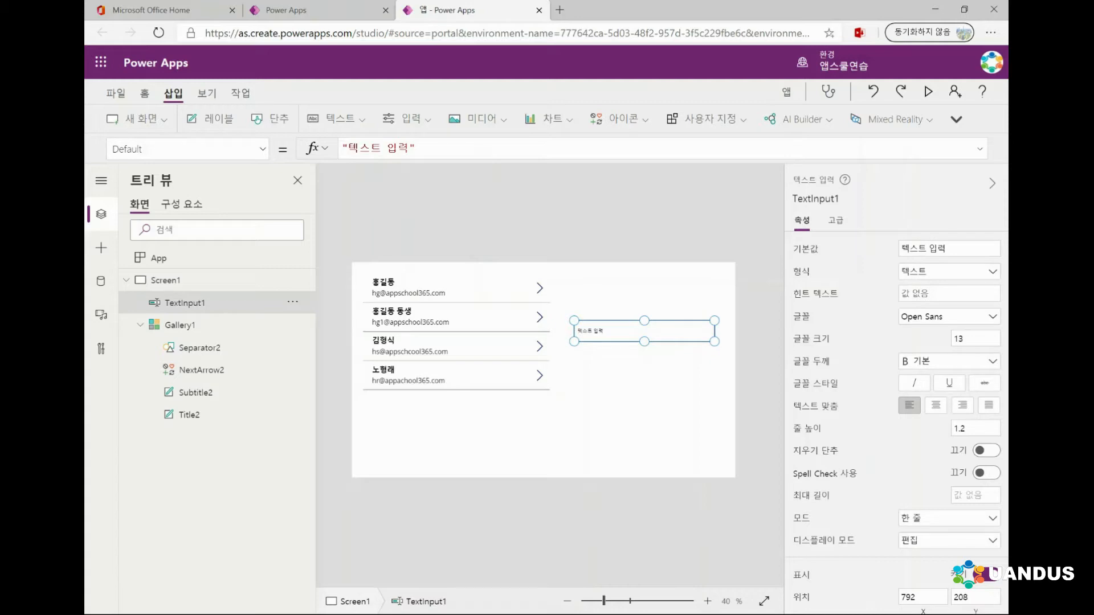
Preview the app and try placing the cursor in the text input.
click(928, 91)
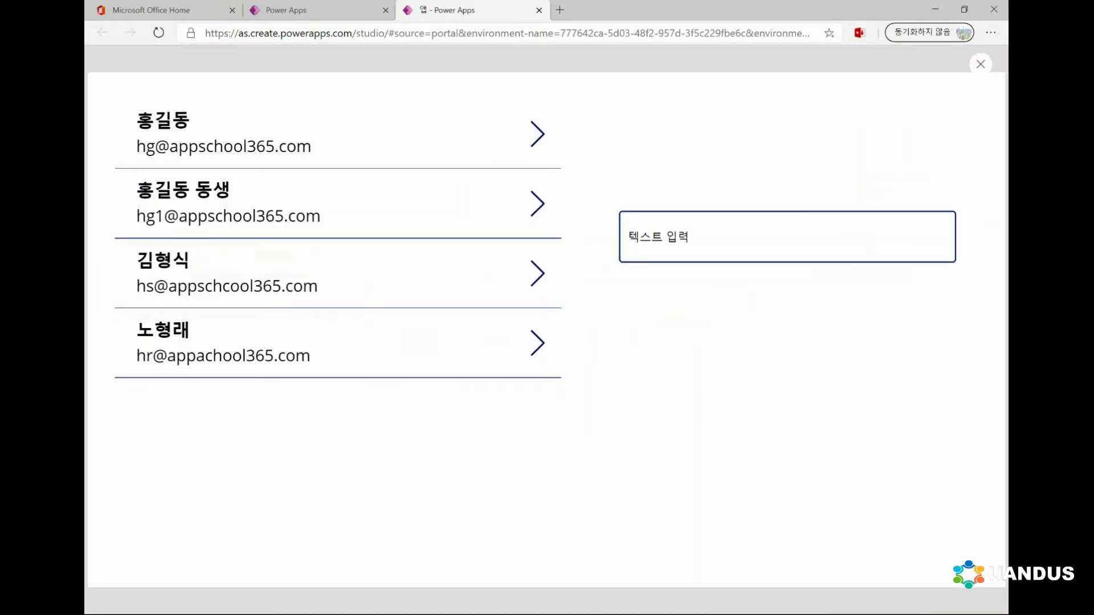
click(787, 237)
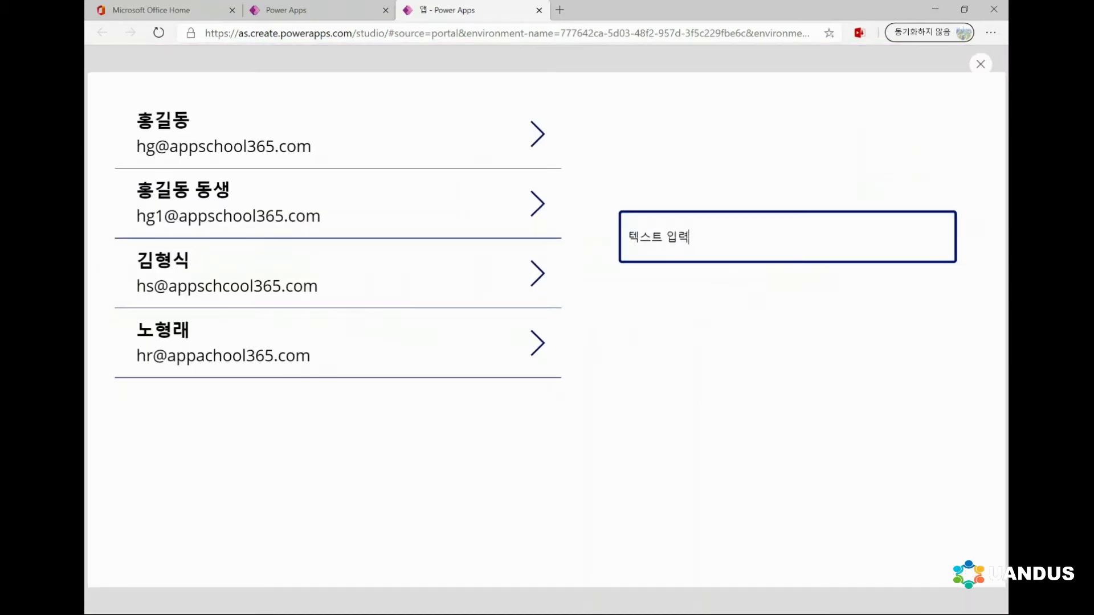
click(980, 64)
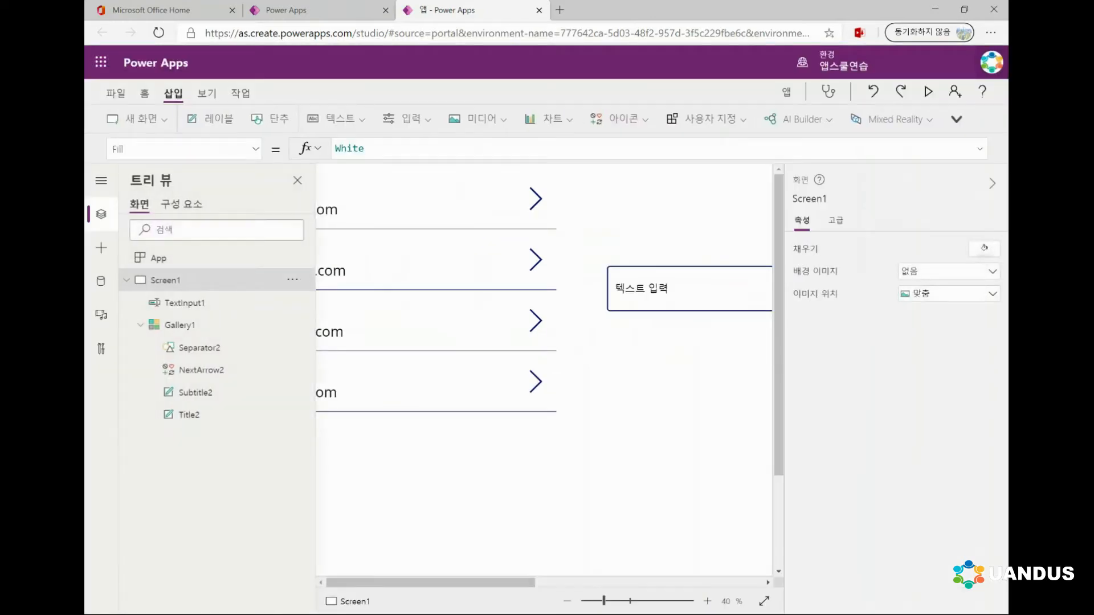
Clear the text input's default value and set its hint text to 직원명 입력.
click(644, 331)
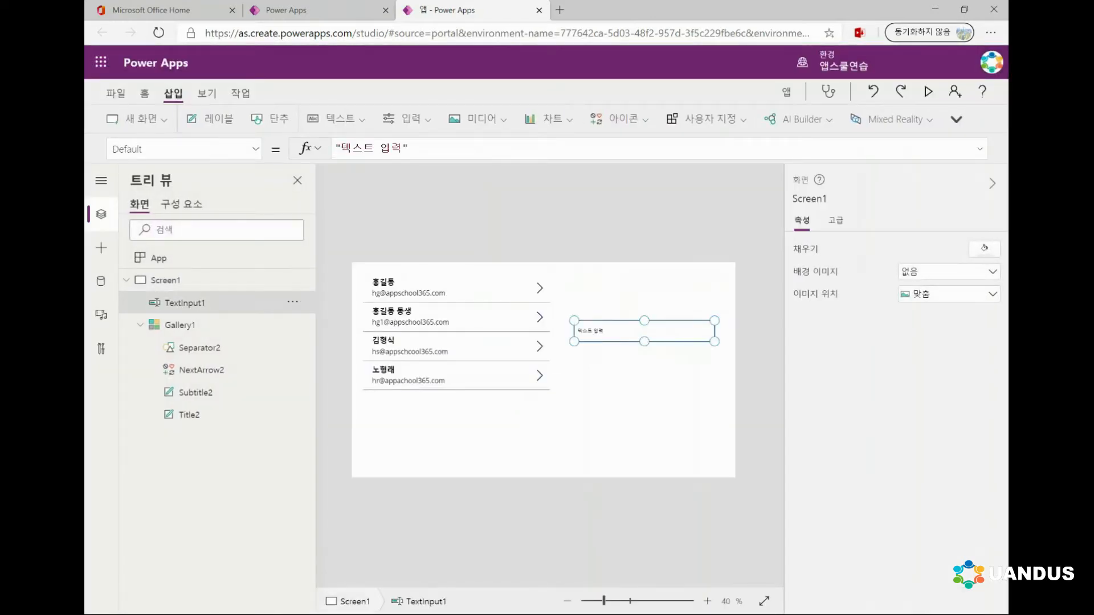
drag(962, 249, 899, 249)
key(BackSpace)
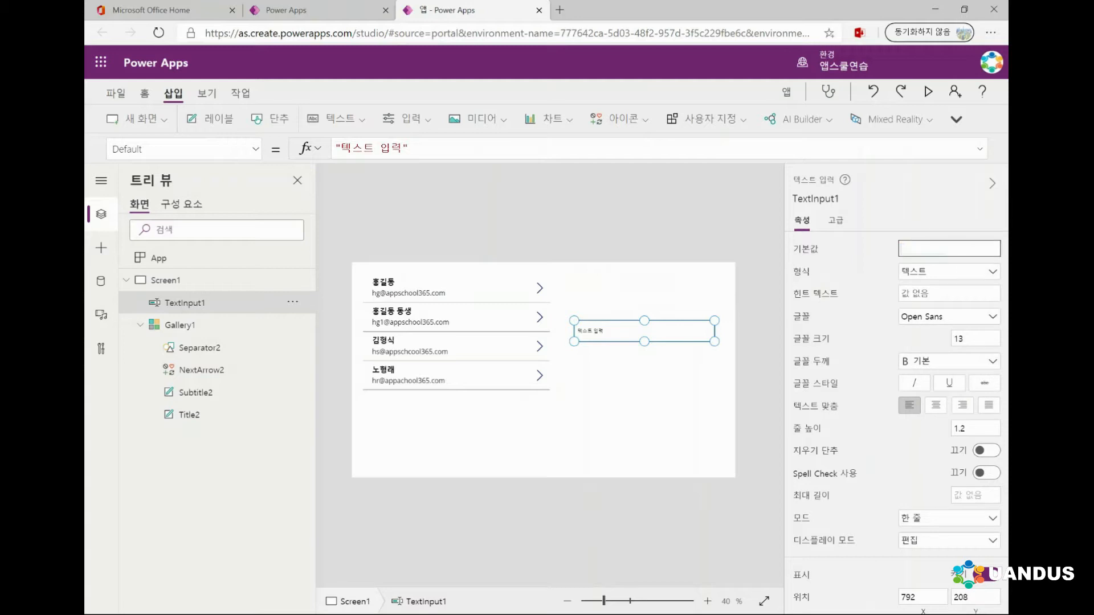
click(948, 293)
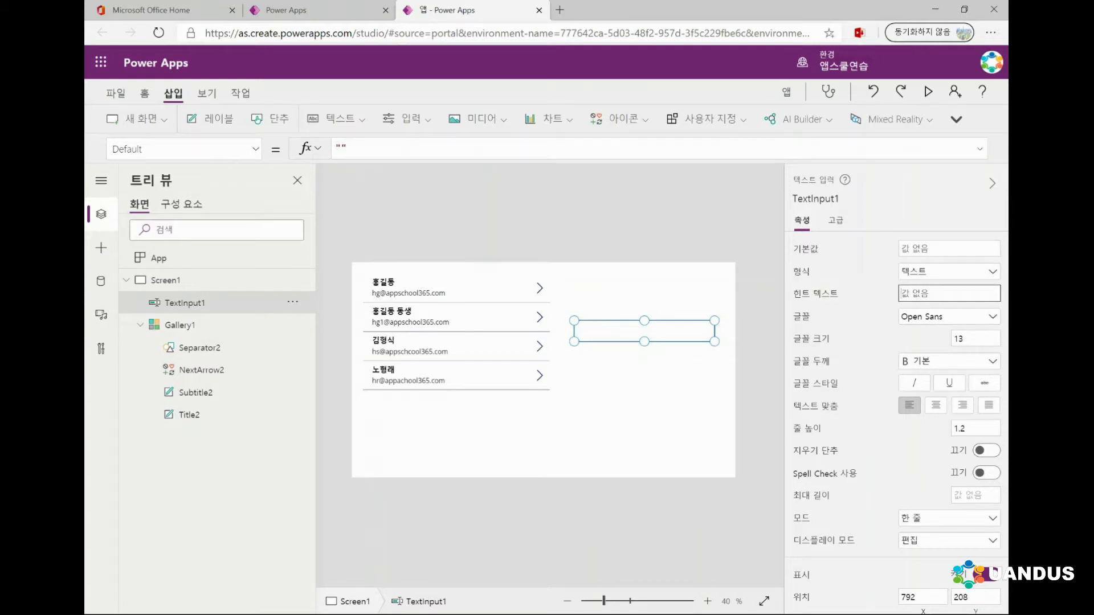
text(ㅈ)
key(BackSpace)
text(지)
key(BackSpace)
text(ㅈ)
key(BackSpace)
text(직워)
text(ㄴ명 입력)
key(Return)
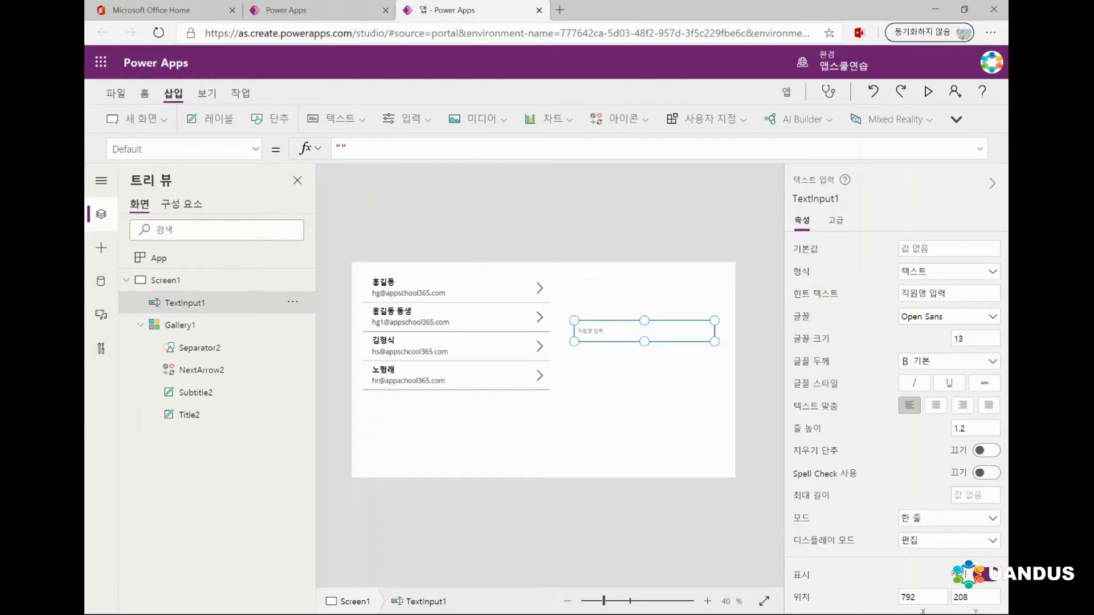
Preview the app again to check how the hint text behaves in the text input.
click(928, 91)
click(787, 237)
click(787, 319)
click(787, 237)
click(980, 63)
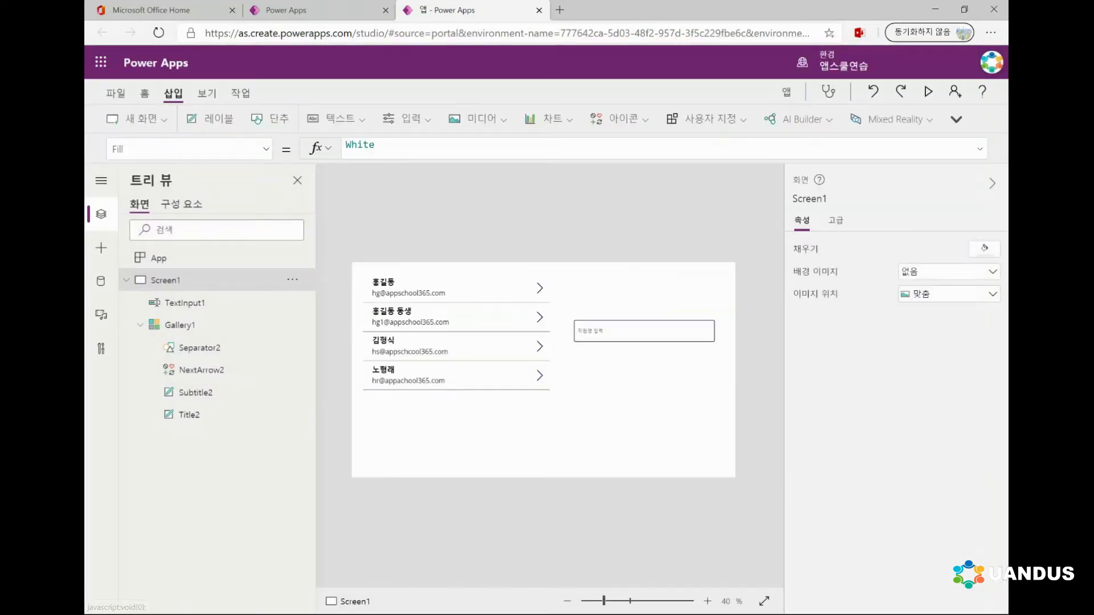
Rename the text input control TextInput1 as 입력.
click(643, 331)
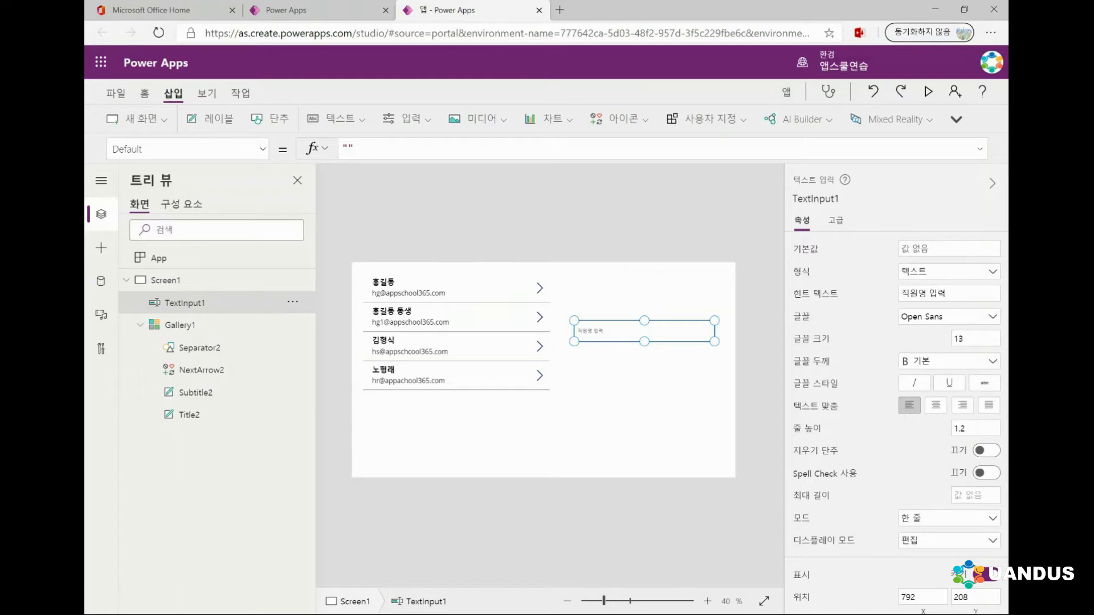
scroll(894, 399, down, 2)
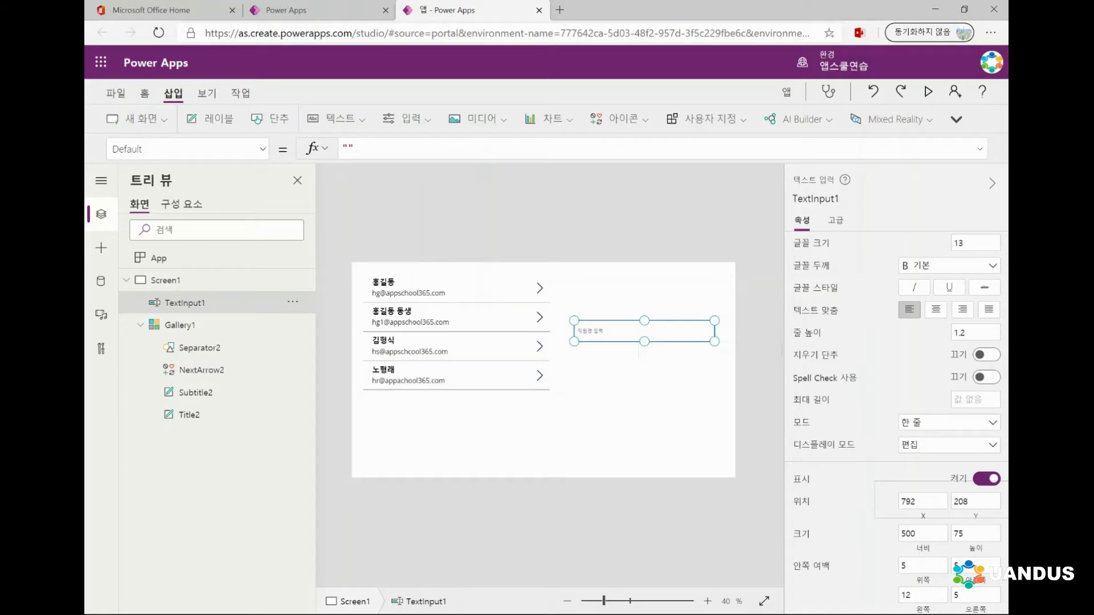
double_click(185, 303)
text(이)
text(력)
key(Return)
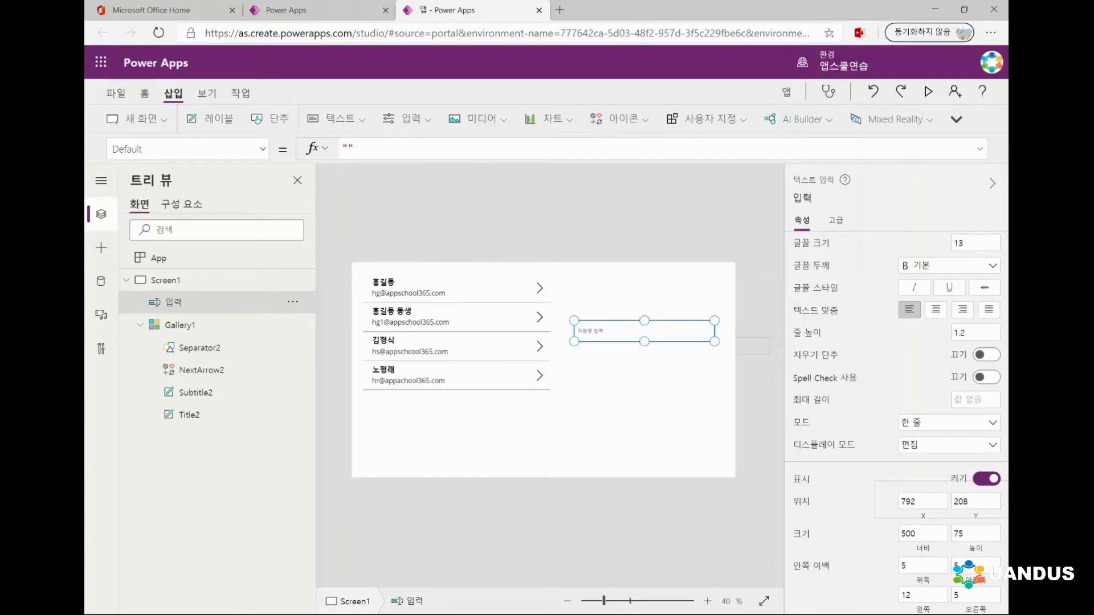
click(643, 381)
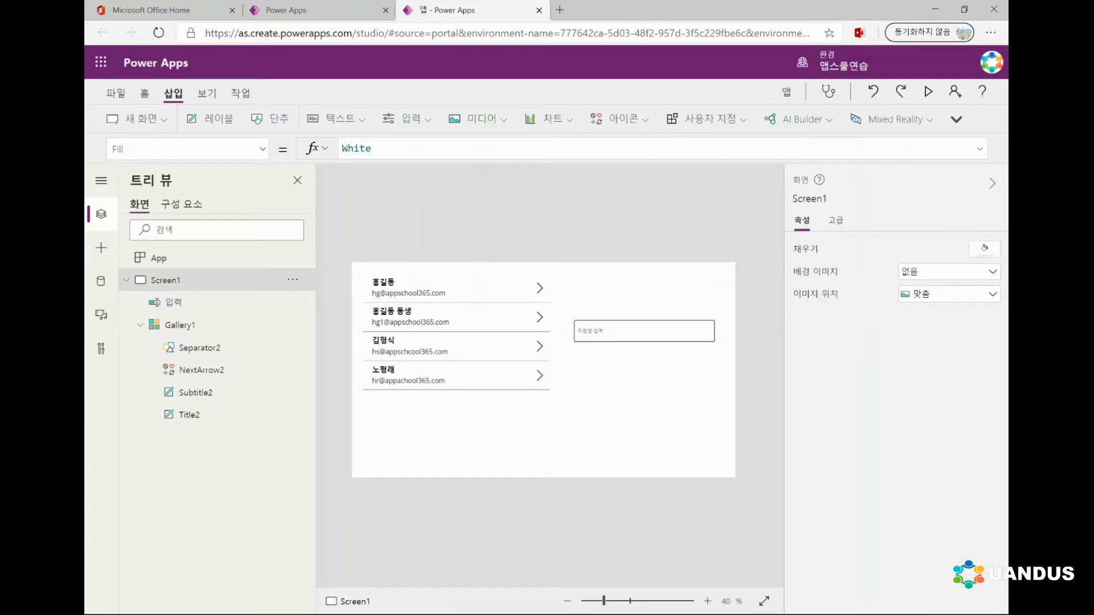
Insert a label and place it below the text input at about X 862, Y 366, 357 wide and 75 high.
click(643, 331)
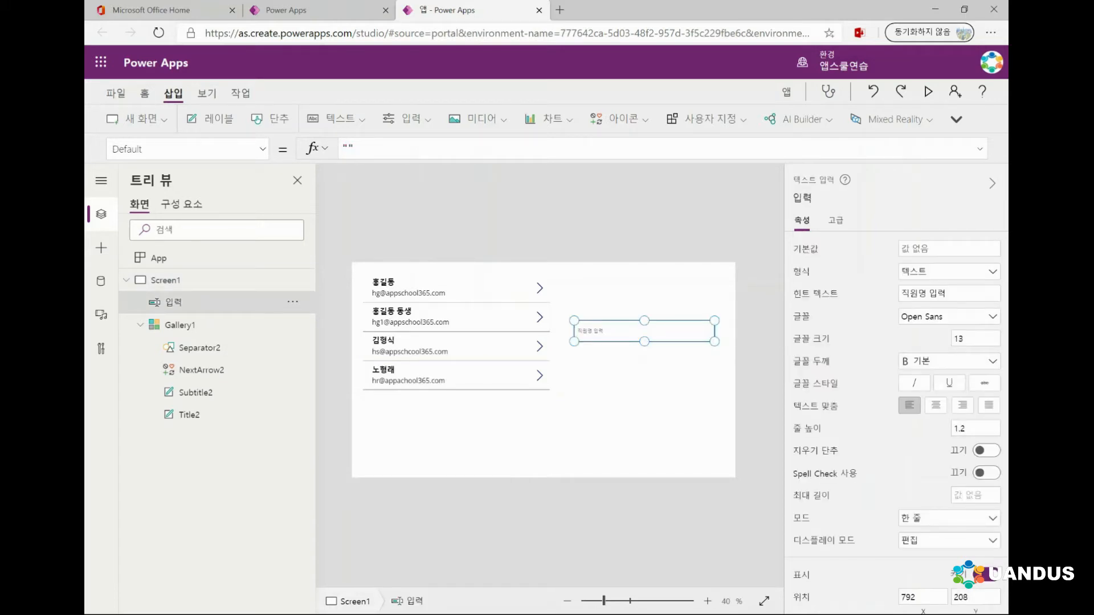
click(212, 118)
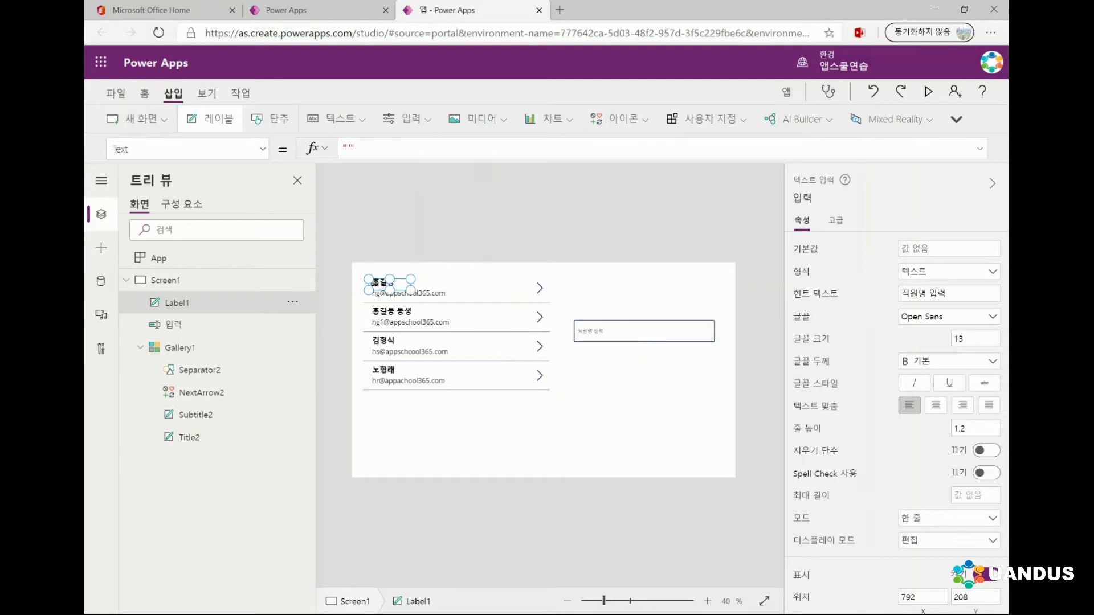
drag(389, 283, 693, 385)
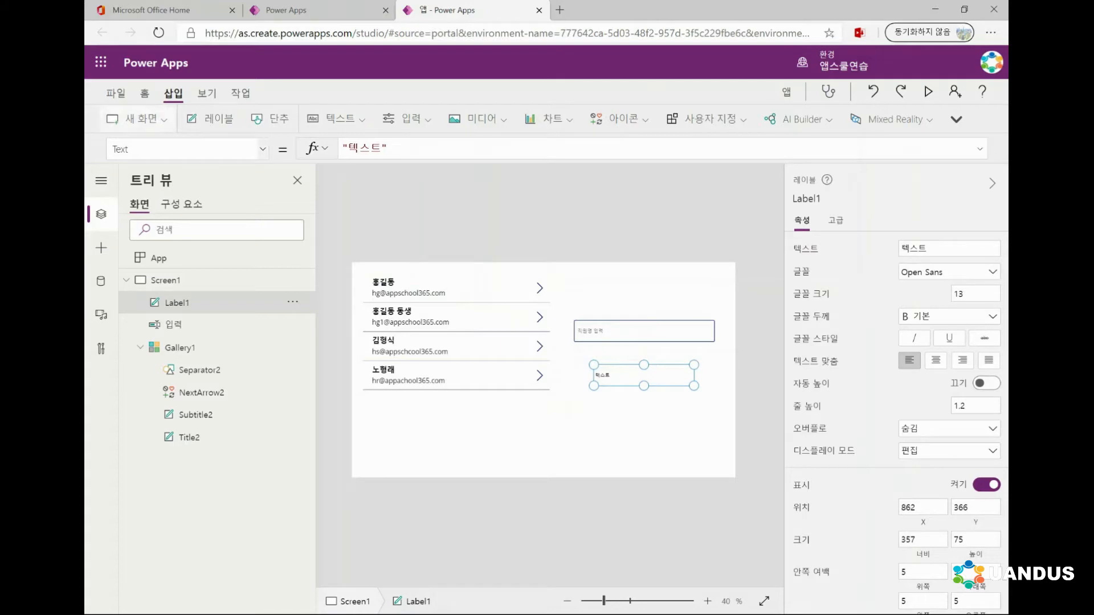
Set the label's Text formula to reference the 입력 control.
drag(389, 148, 343, 147)
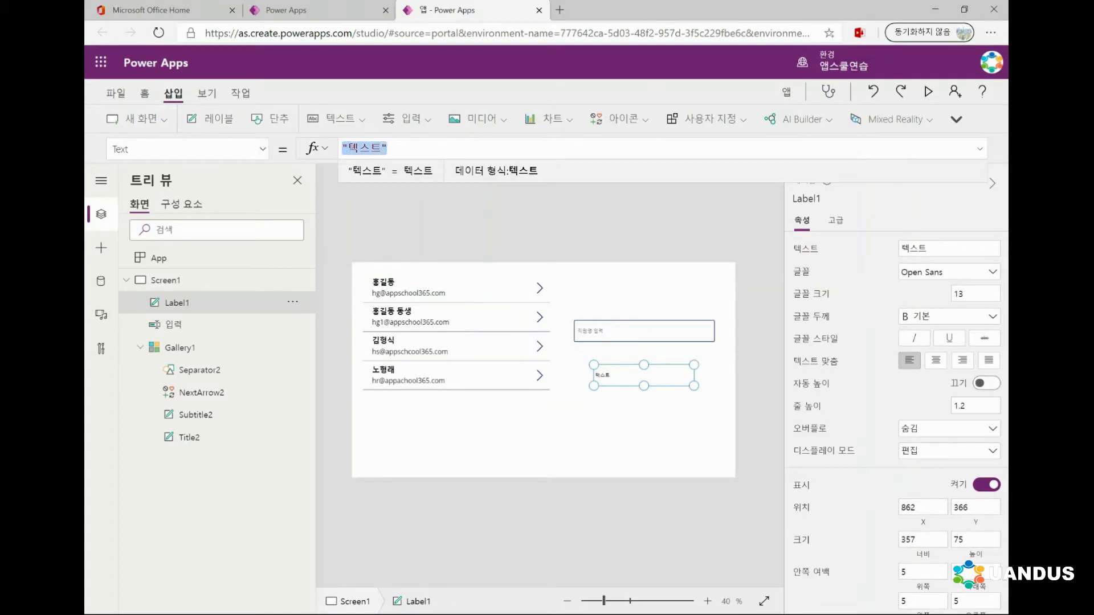
text(입력)
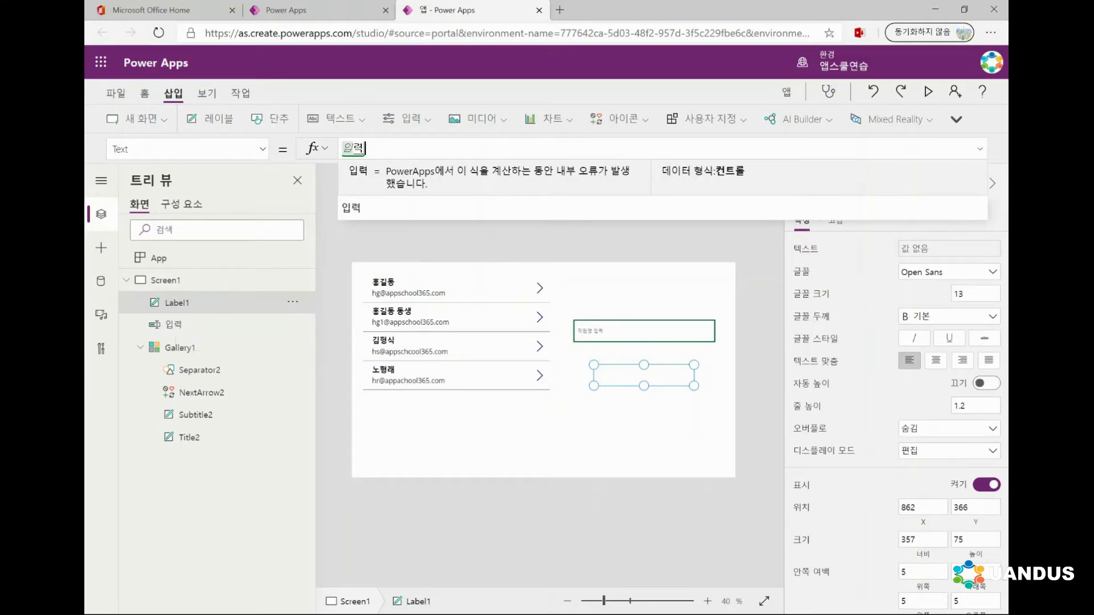
click(644, 427)
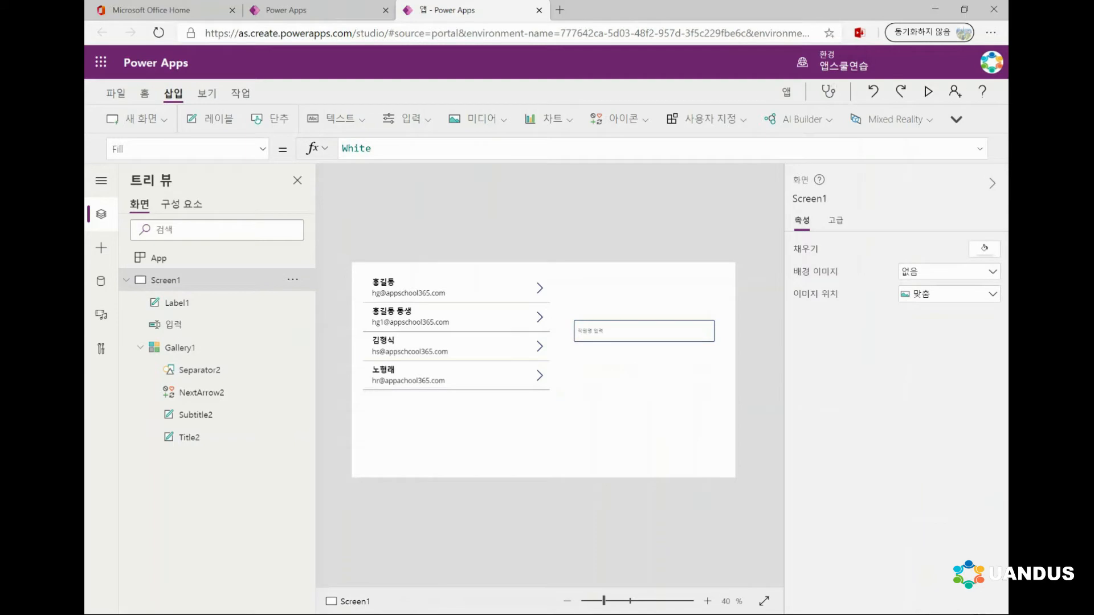
click(644, 375)
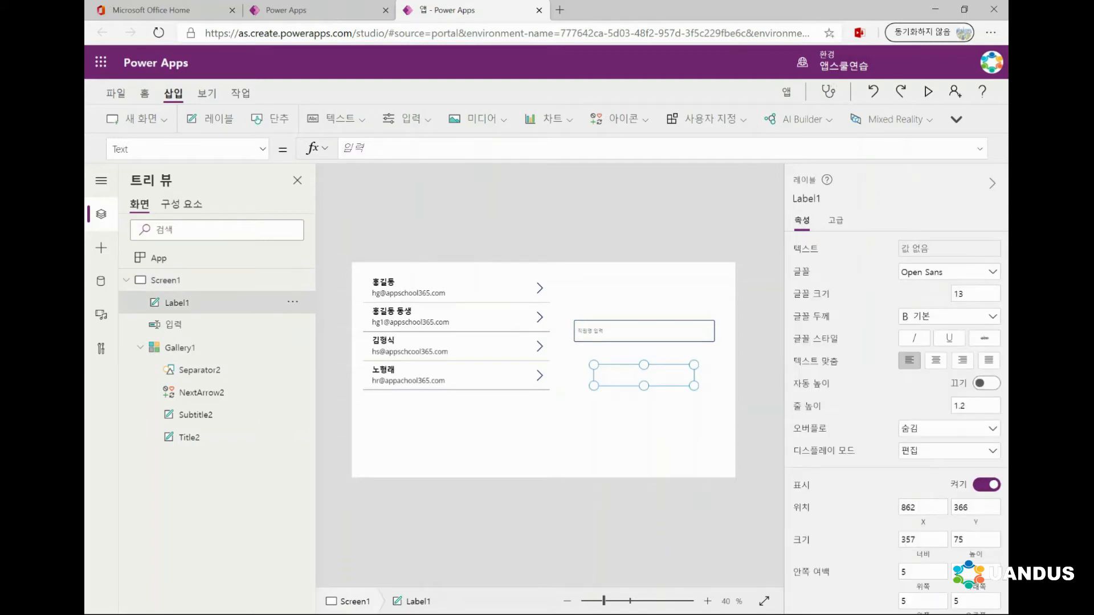
Preview the app and enter sample text in the 입력 box, ending with ㅇㄹㄴㅇㄹ, to test the linked label.
click(928, 91)
click(788, 237)
text(ㅗㅇ)
key(BackSpace)
key(BackSpace)
text(ghdr)
key(BackSpace)
key(BackSpace)
key(BackSpace)
key(BackSpace)
key(Hangul)
text(홍ㄱㄹ동)
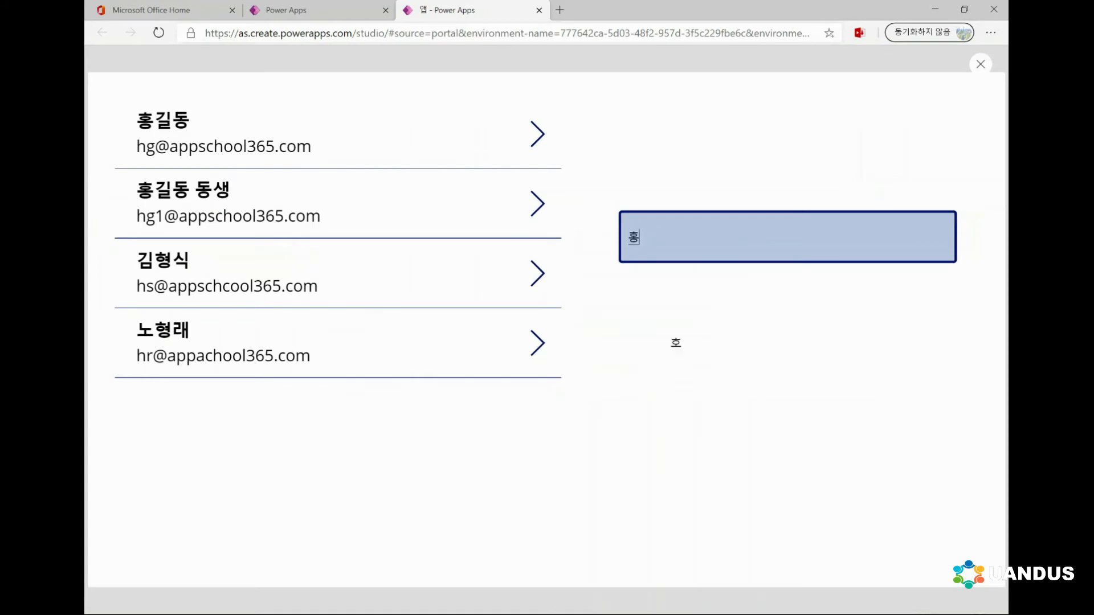
key(BackSpace)
key(BackSpace)
key(BackSpace)
key(BackSpace)
text(홍ㄱ)
key(BackSpace)
text(윳)
text(ㅇ)
key(BackSpace)
key(BackSpace)
text(ㄱ)
text(ㄹ)
key(BackSpace)
key(BackSpace)
text(ㅇㄹㄴㅇㄹ)
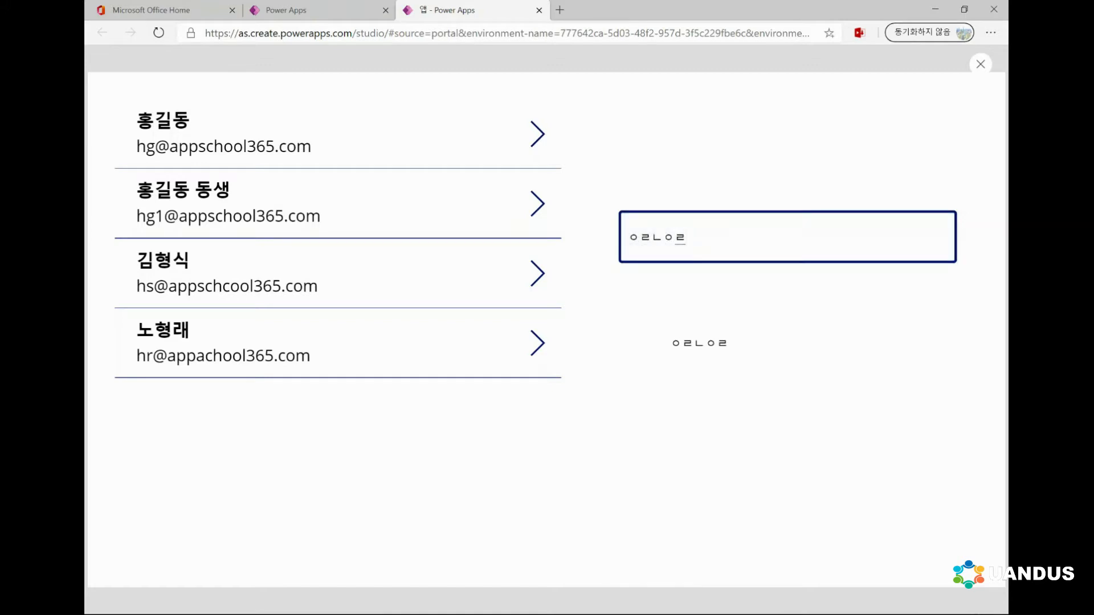
key(Escape)
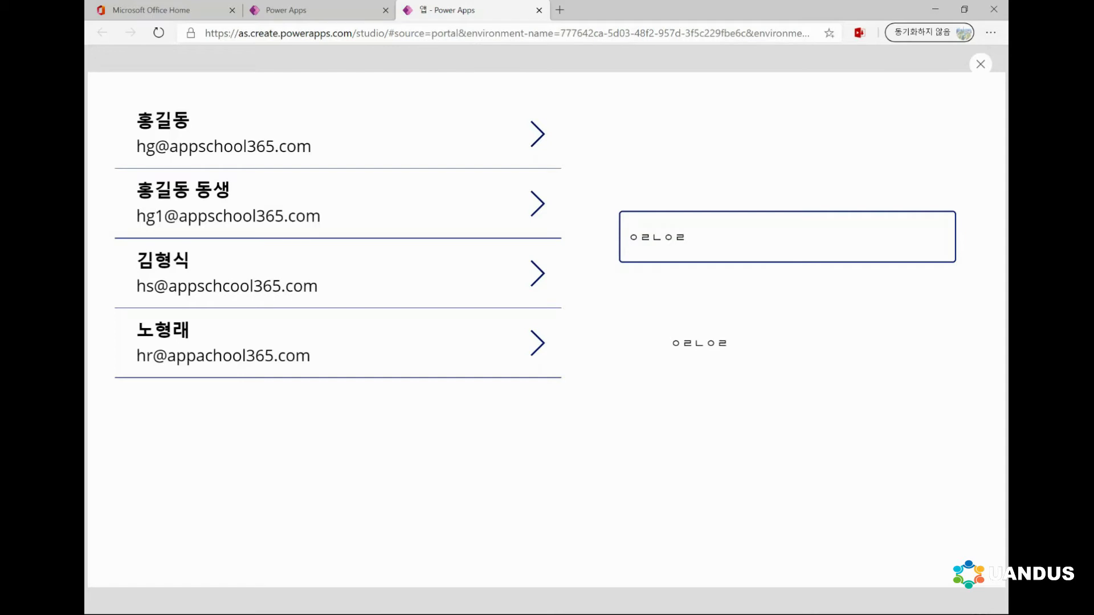
key(Escape)
Delete the test label below the text input.
click(644, 376)
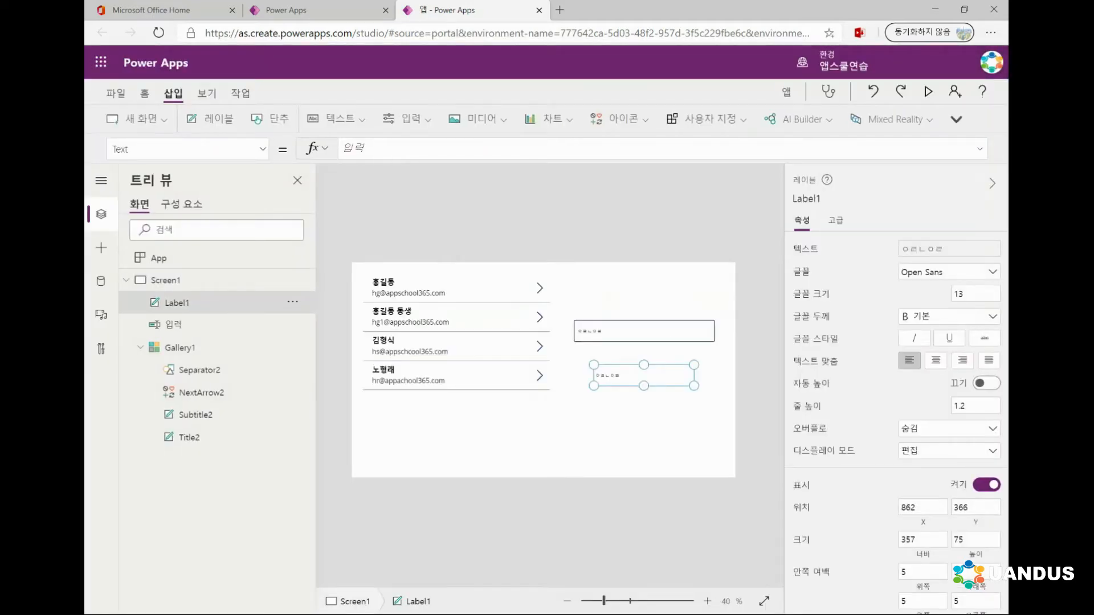
key(Delete)
click(644, 331)
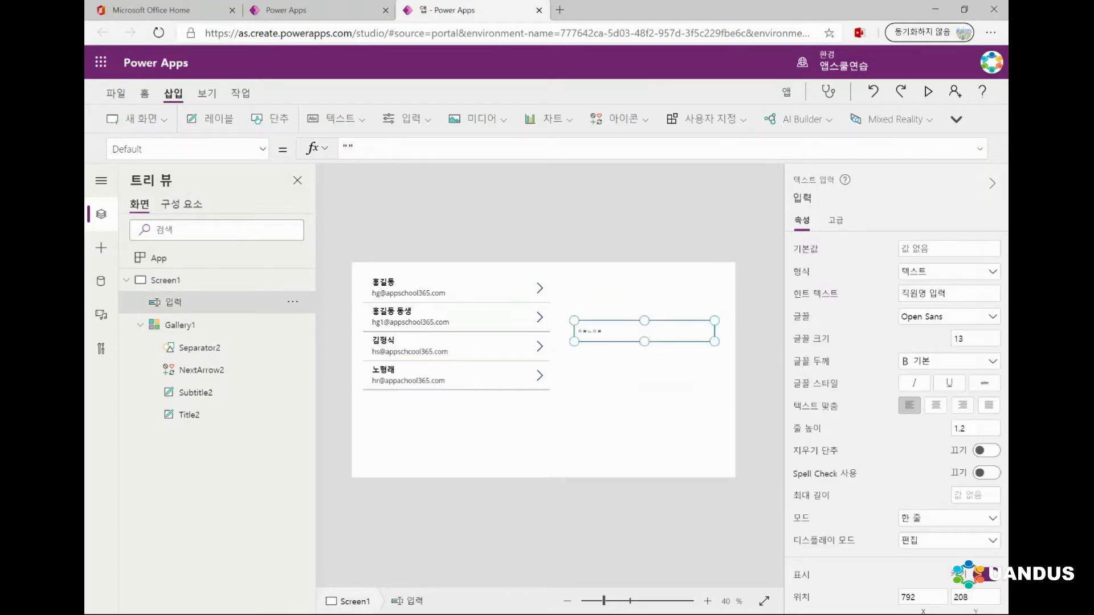
click(369, 281)
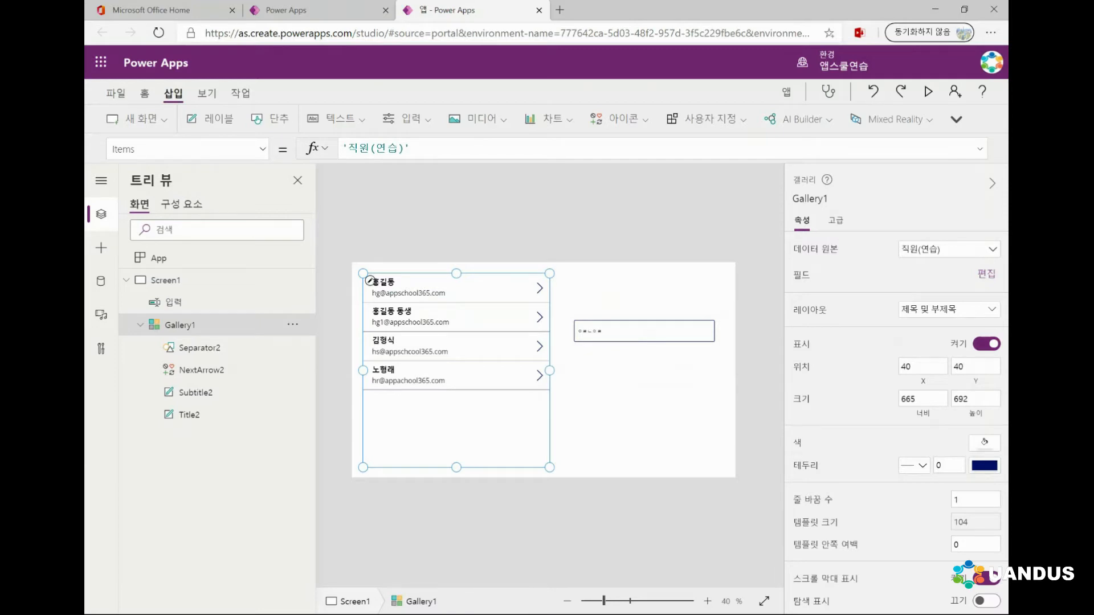
click(661, 332)
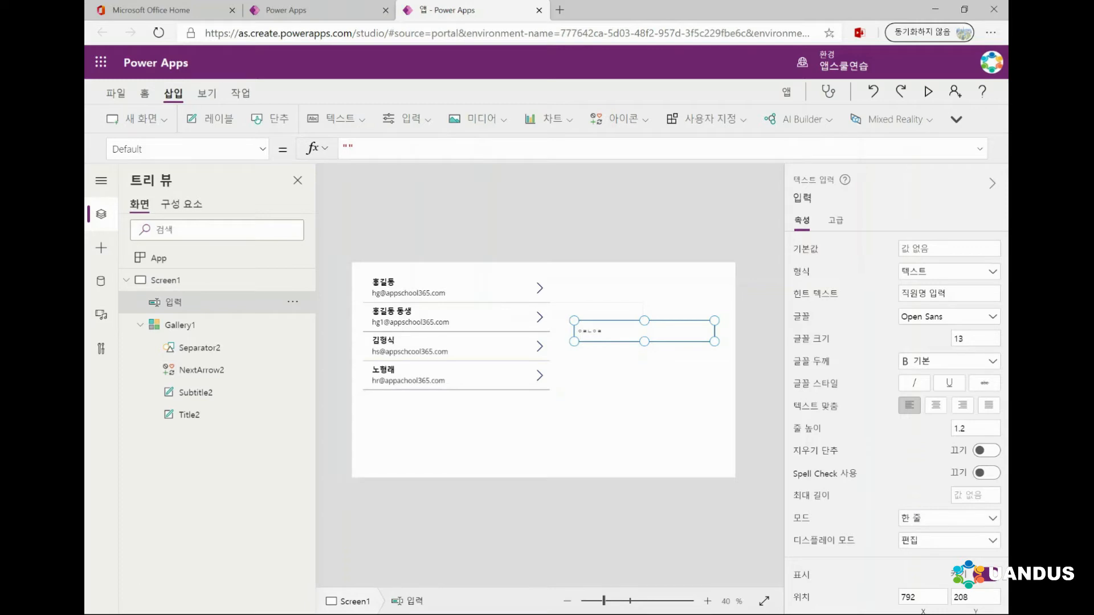
Replace Gallery1's Items formula with a Filter function that uses the '직원(연습)' list as its source.
click(433, 293)
click(456, 278)
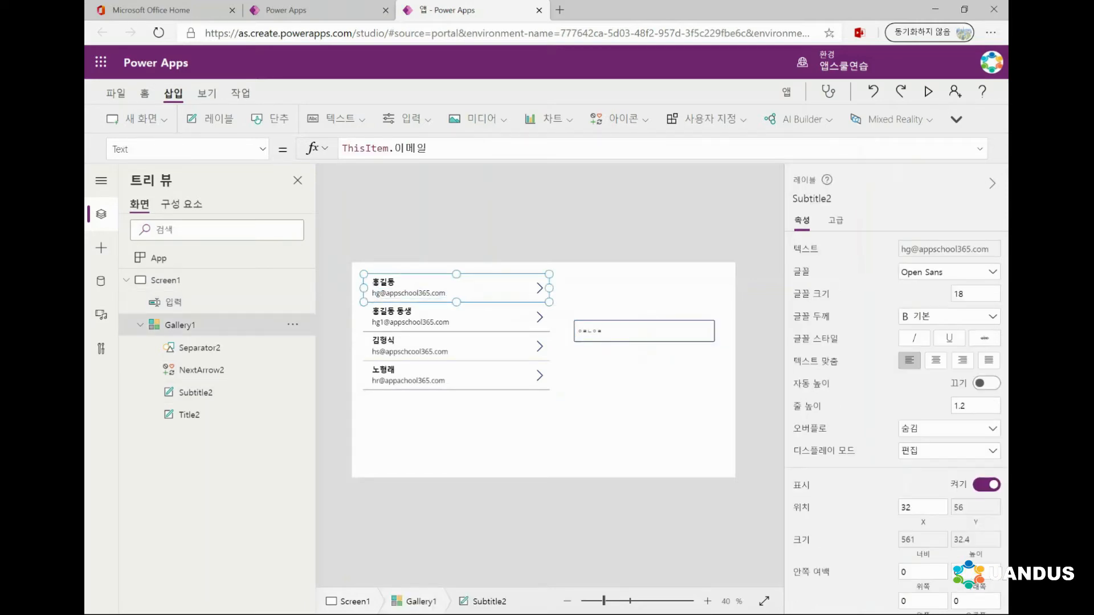
click(180, 325)
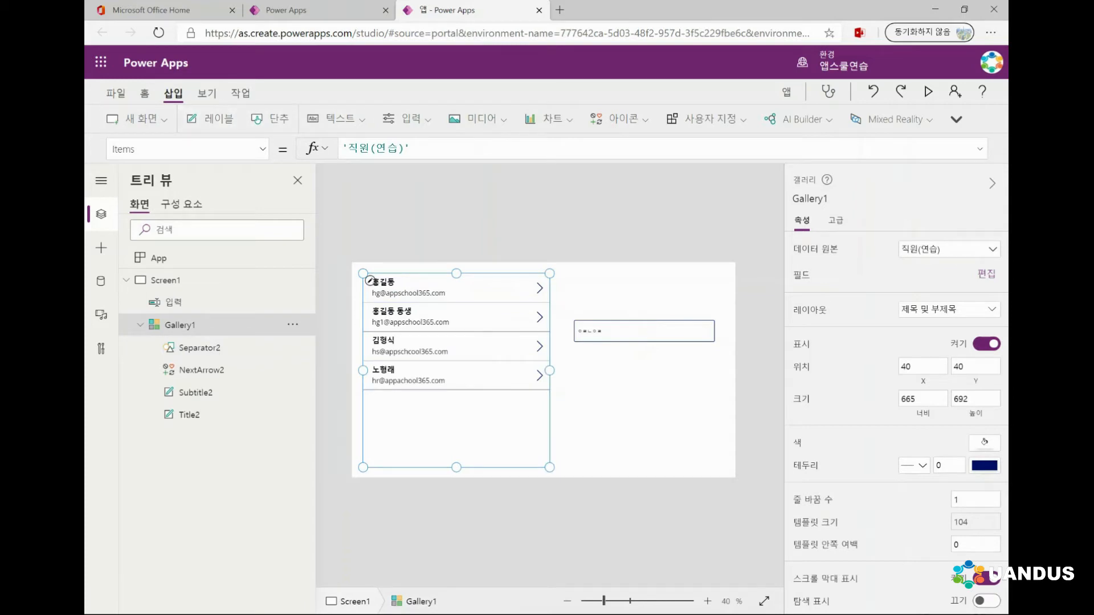
drag(411, 148, 342, 148)
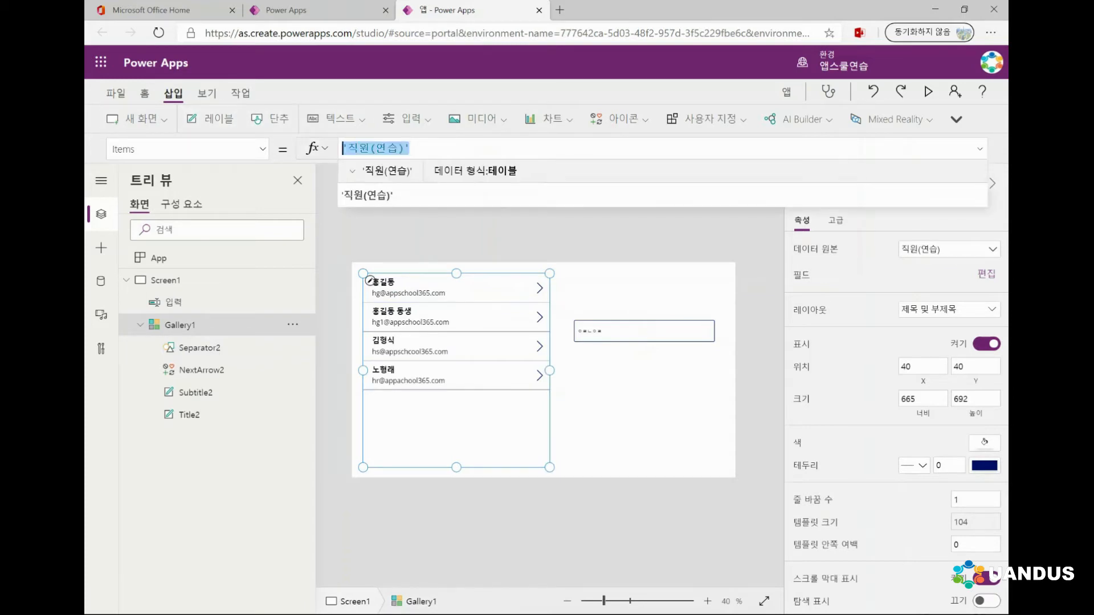
text(fi)
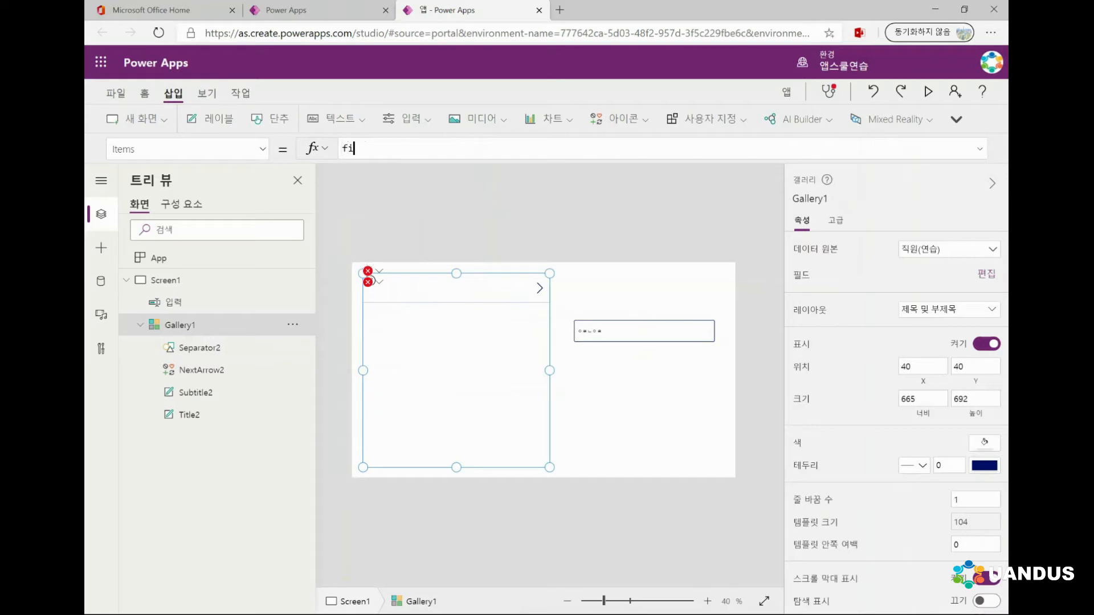
text(lte)
key(Tab)
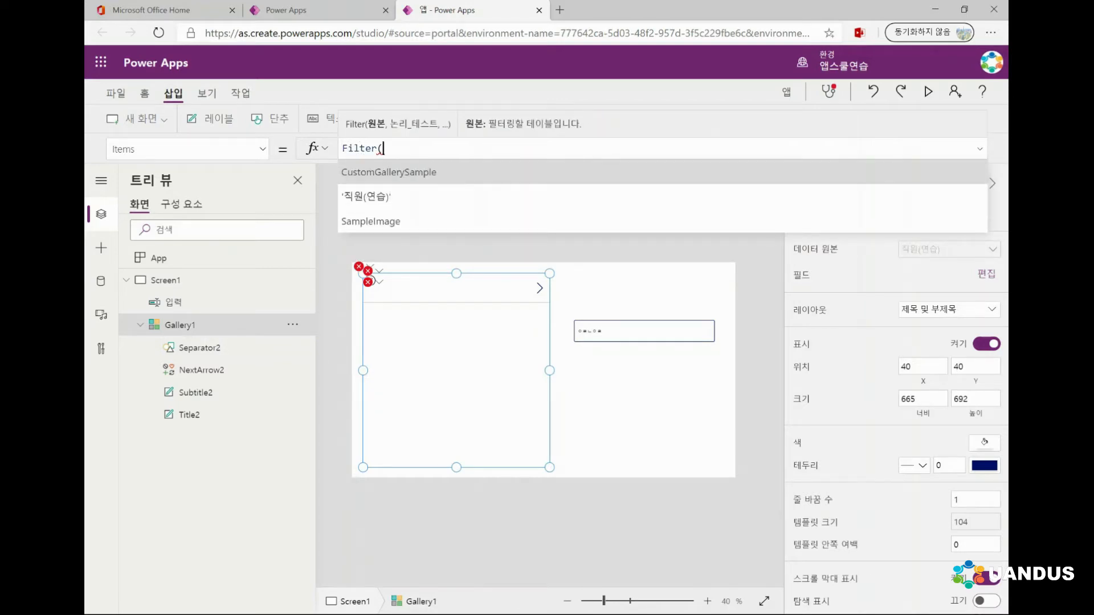
key(Up)
key(Up)
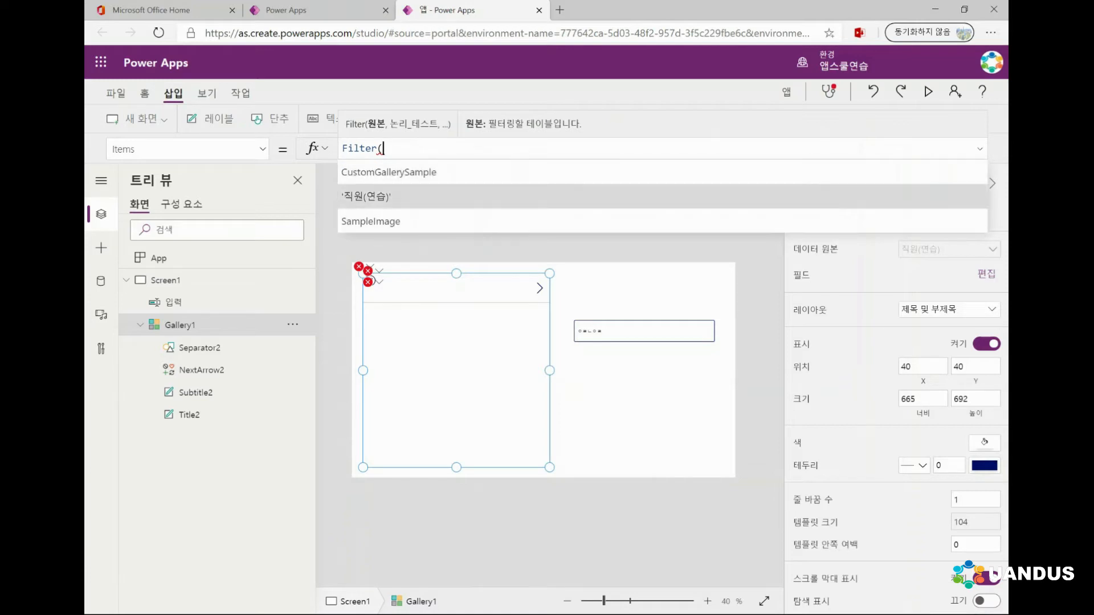
key(Up)
key(Up)
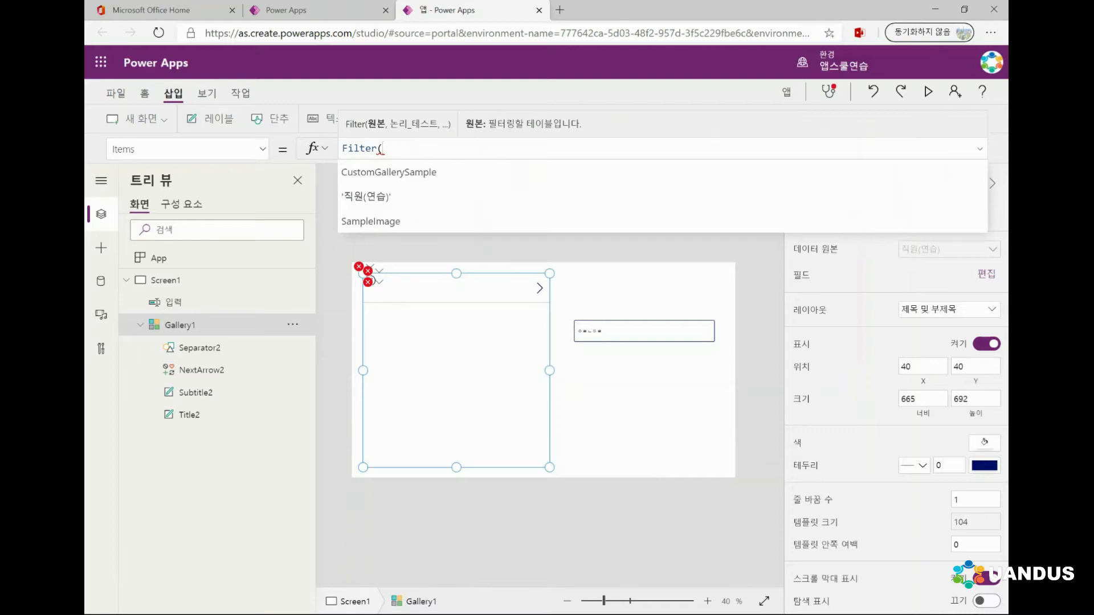
key(Escape)
text('직원(연습)',st)
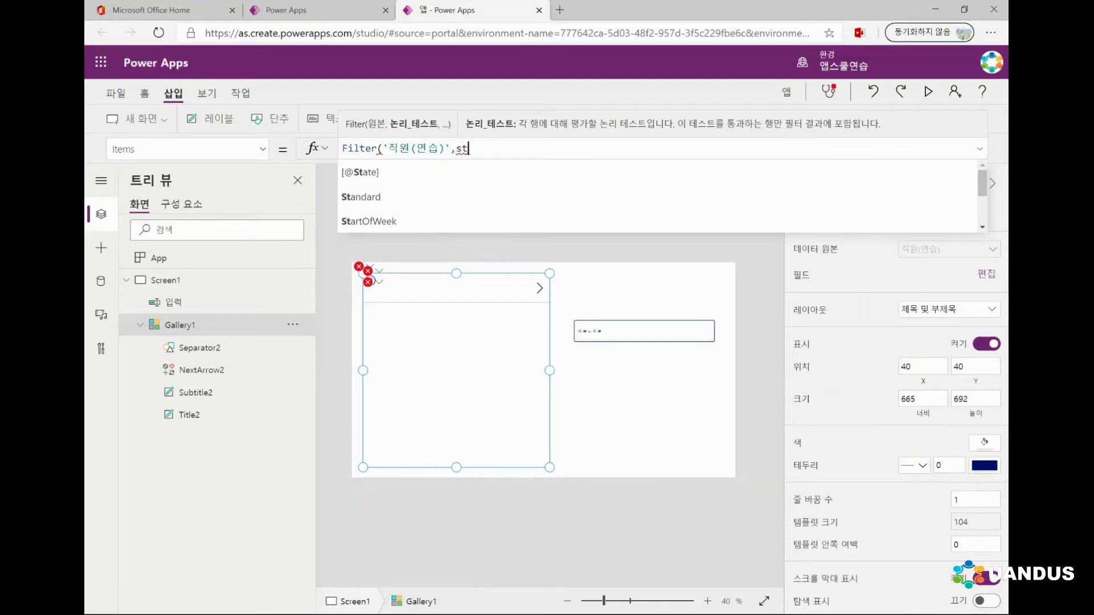
Add a StartsWith function as the filter condition, with the '이름 (Title)' column as the text to check.
text(ar)
key(Down)
key(Down)
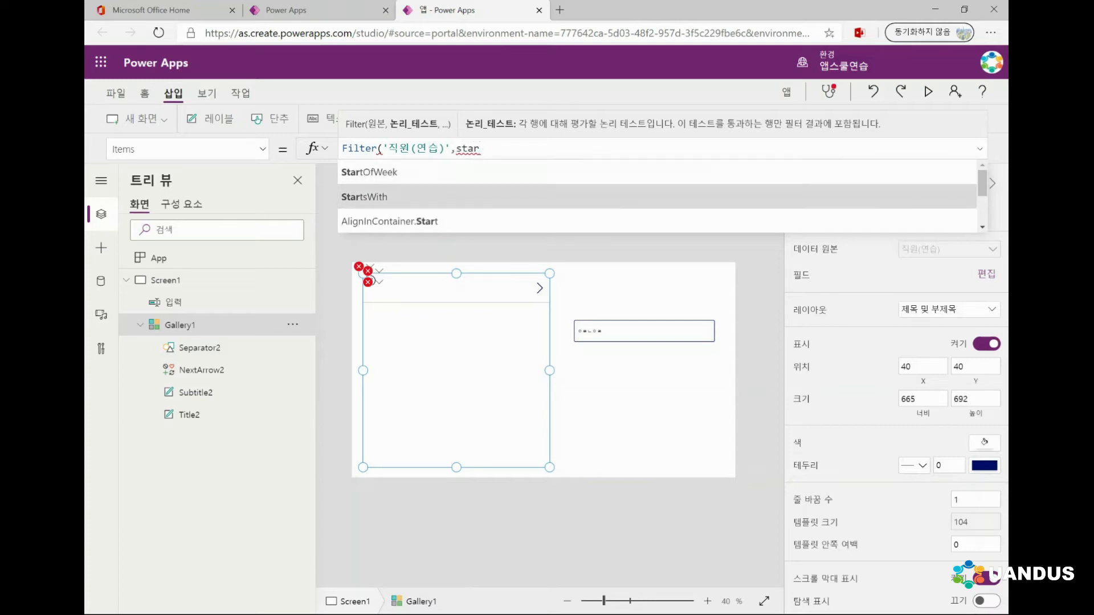
key(Tab)
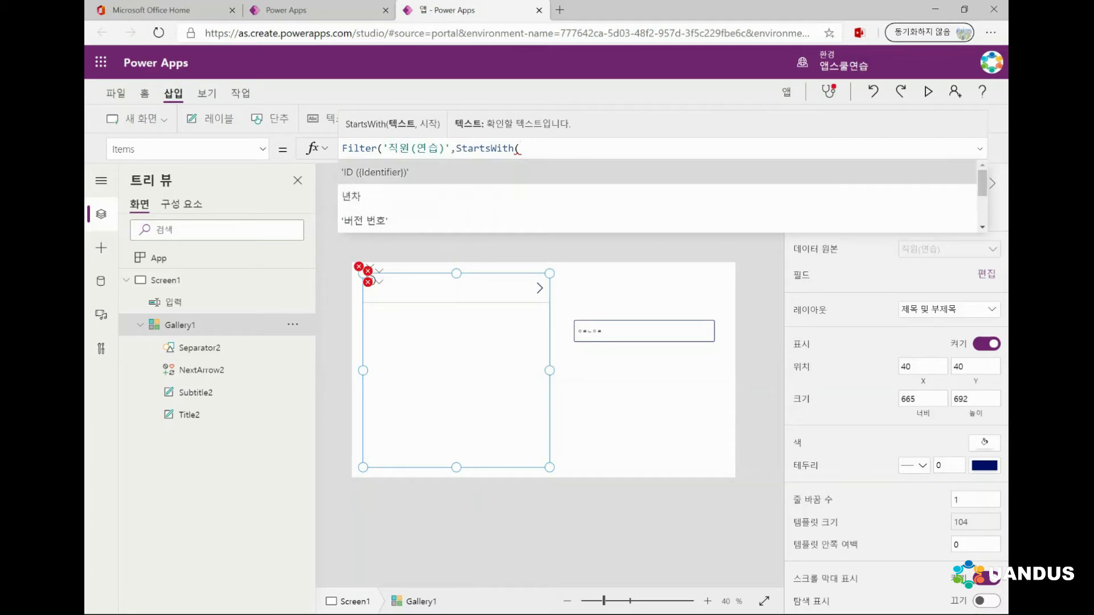
scroll(657, 196, down, 1)
scroll(658, 196, down, 3)
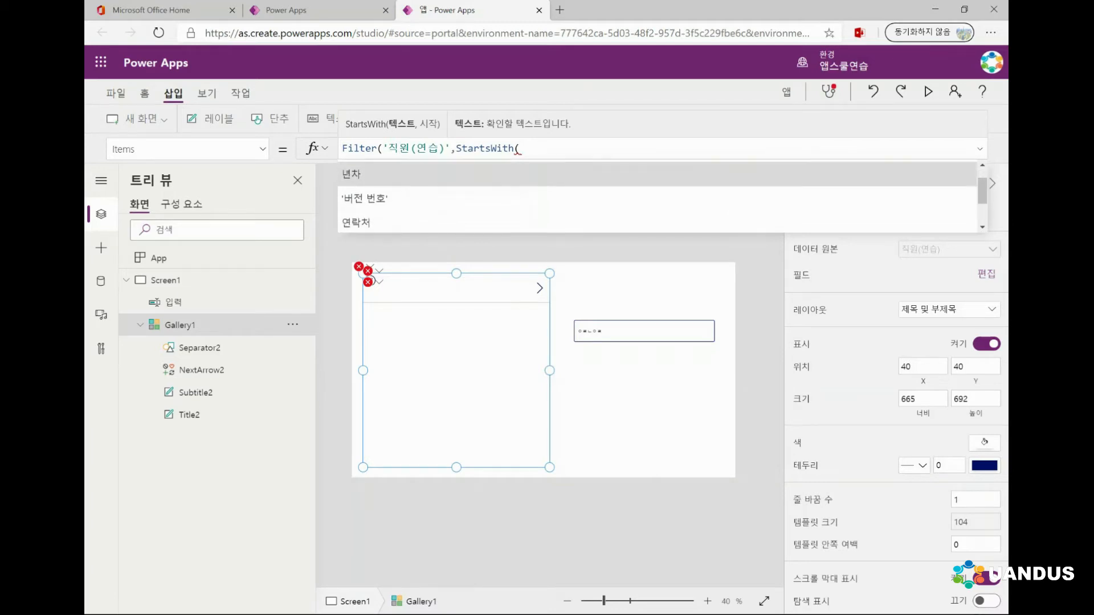
scroll(658, 196, down, 3)
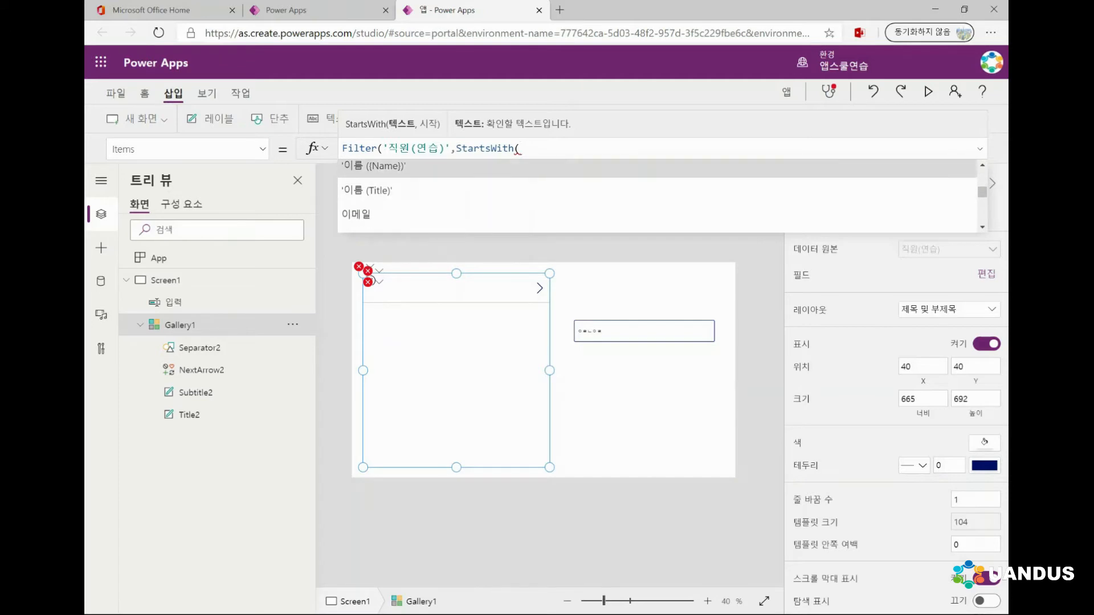
key(Down)
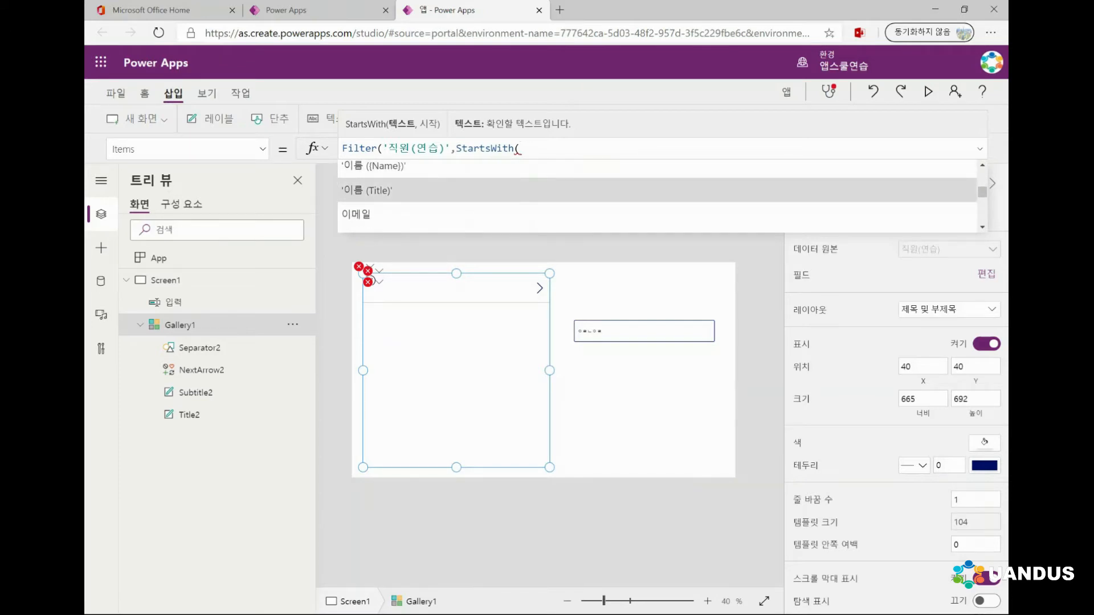
key(Down)
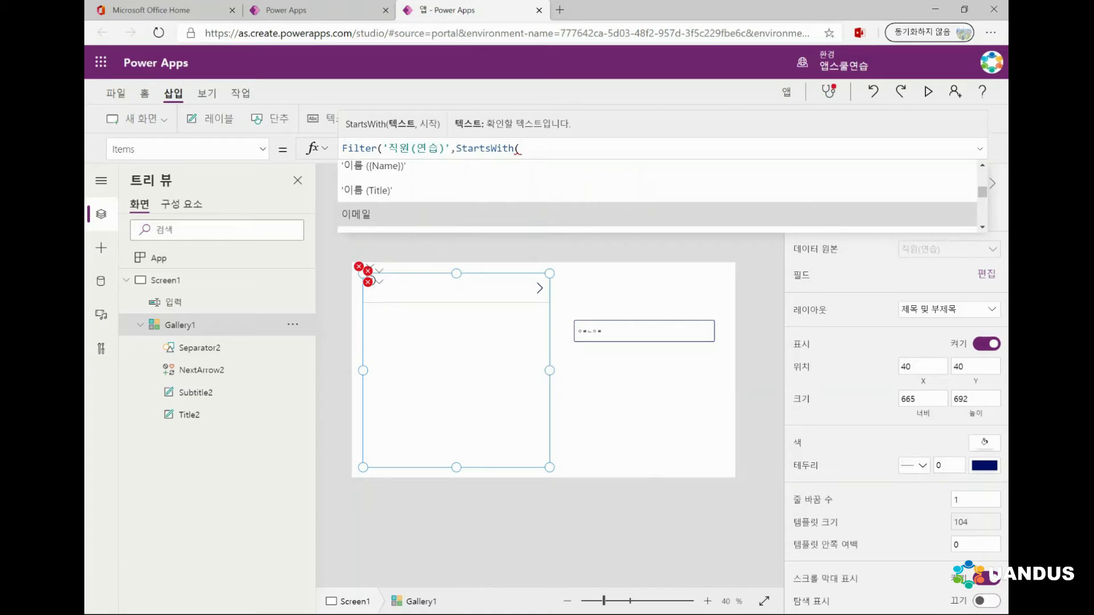
key(Up)
key(Tab)
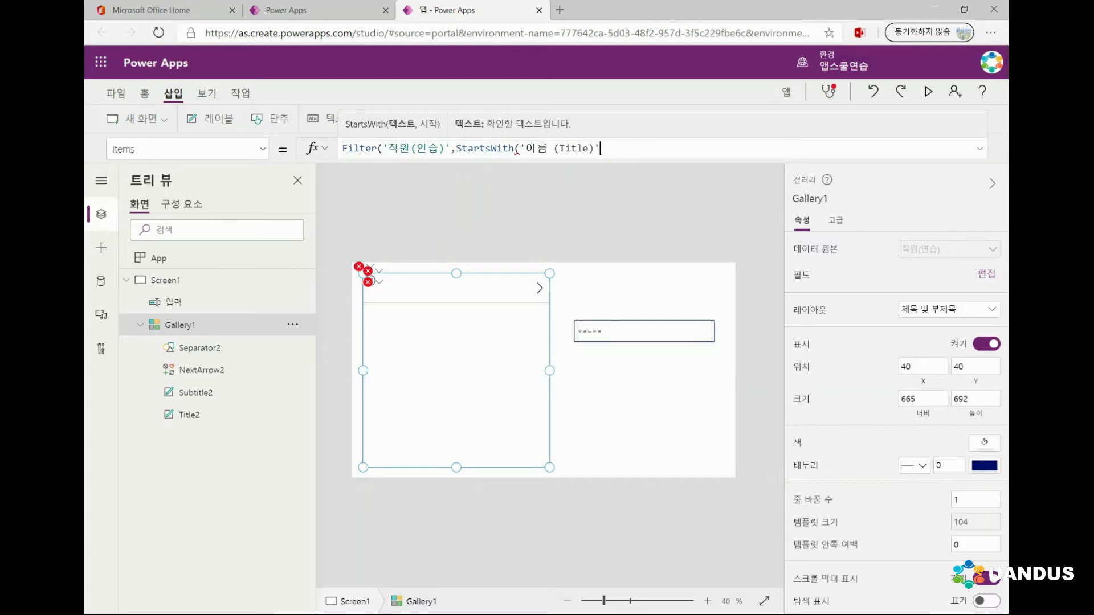
Complete the StartsWith condition with 입력.Text as the start string, close both functions and commit the Items formula.
text(,)
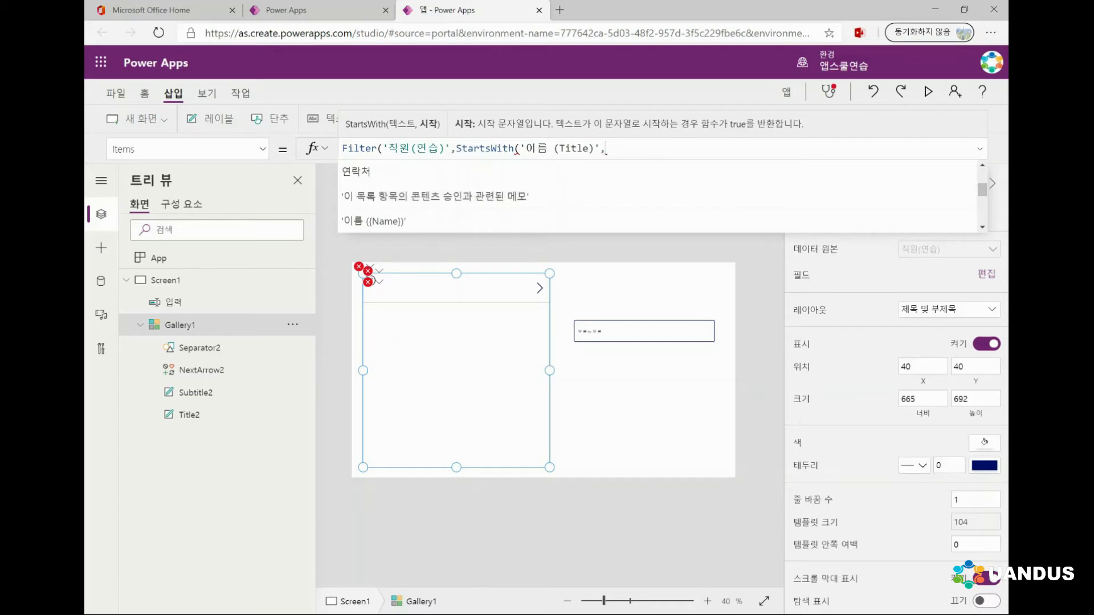
text(입력)
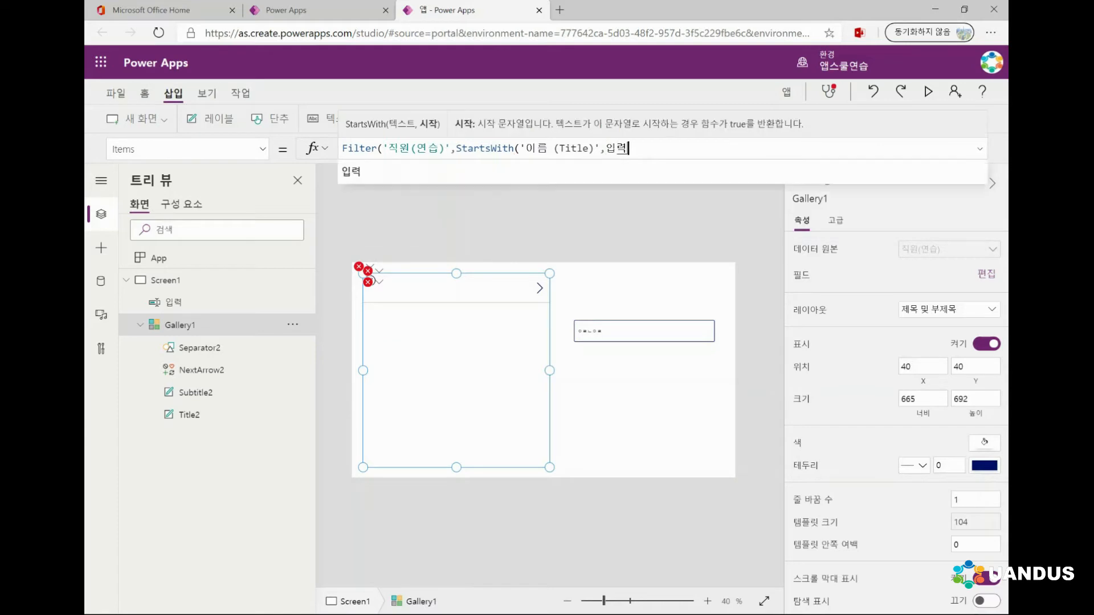
text()))
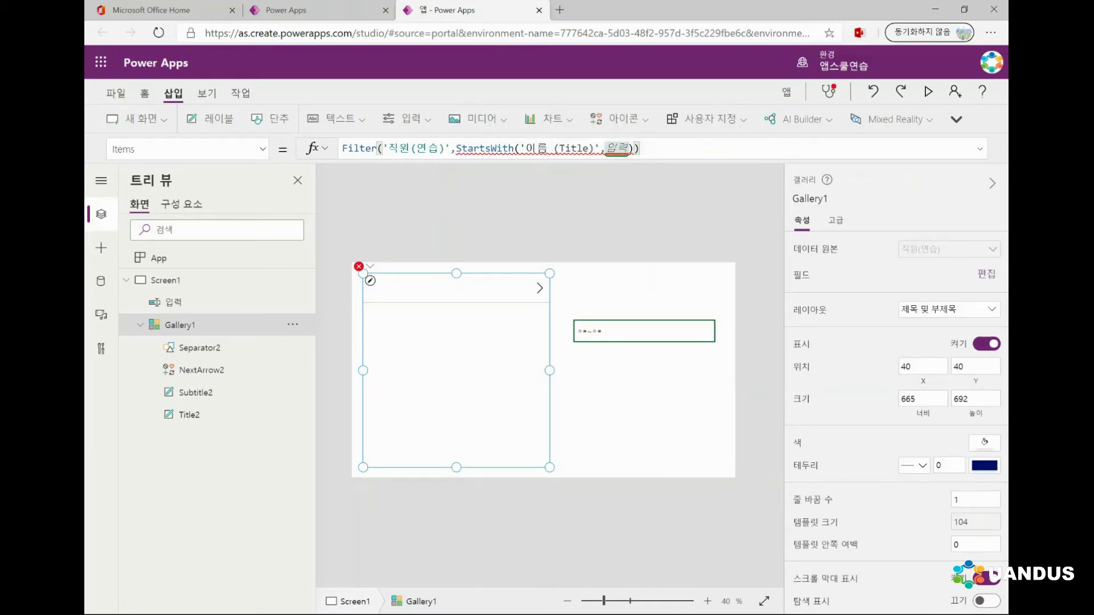
click(629, 149)
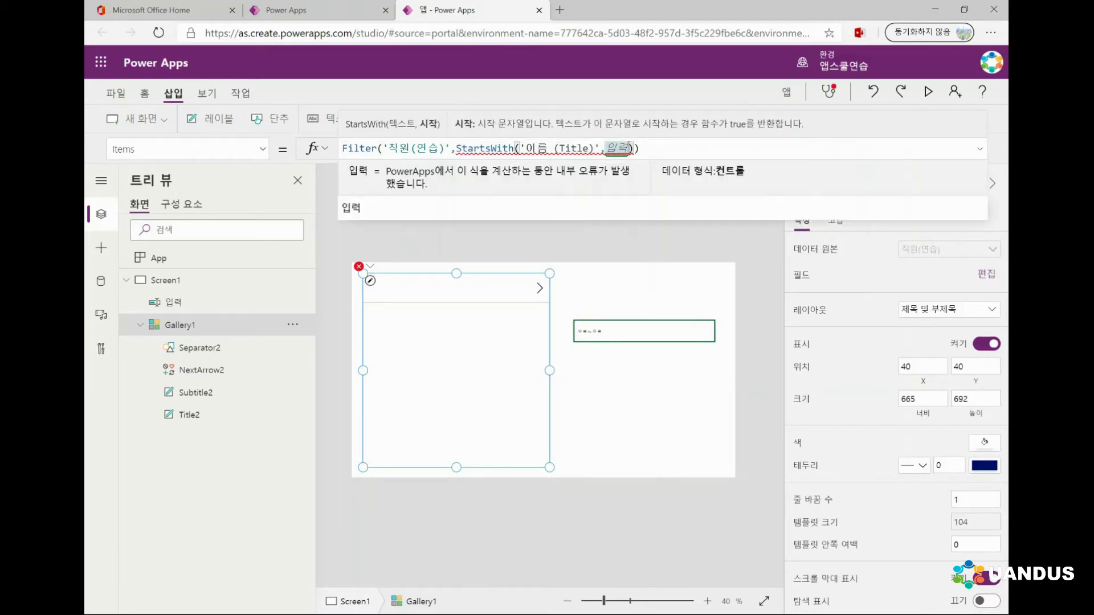
text(.)
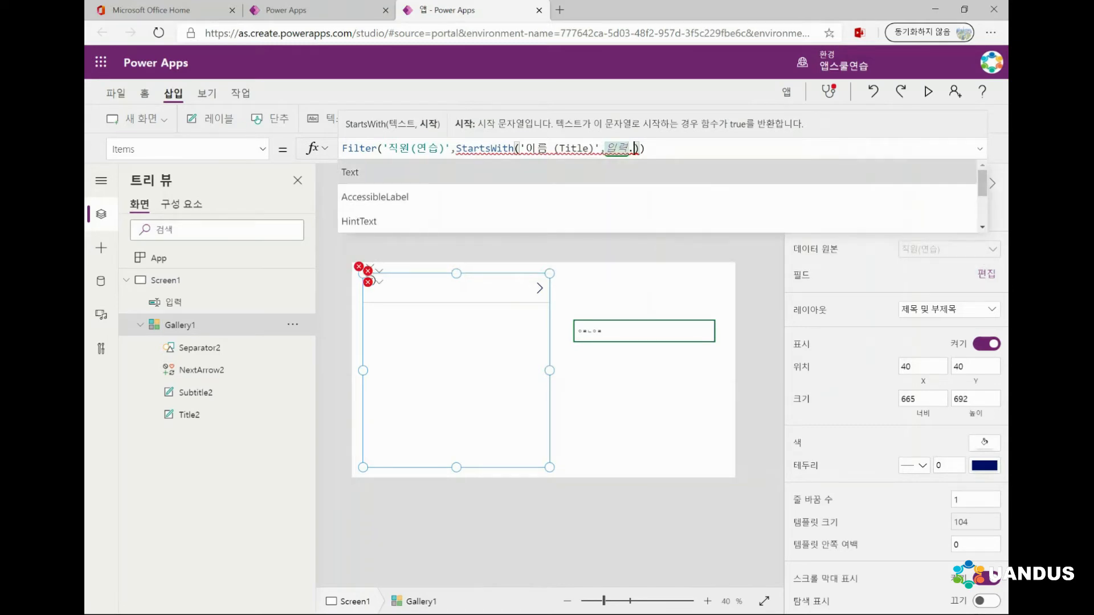
text(Text)
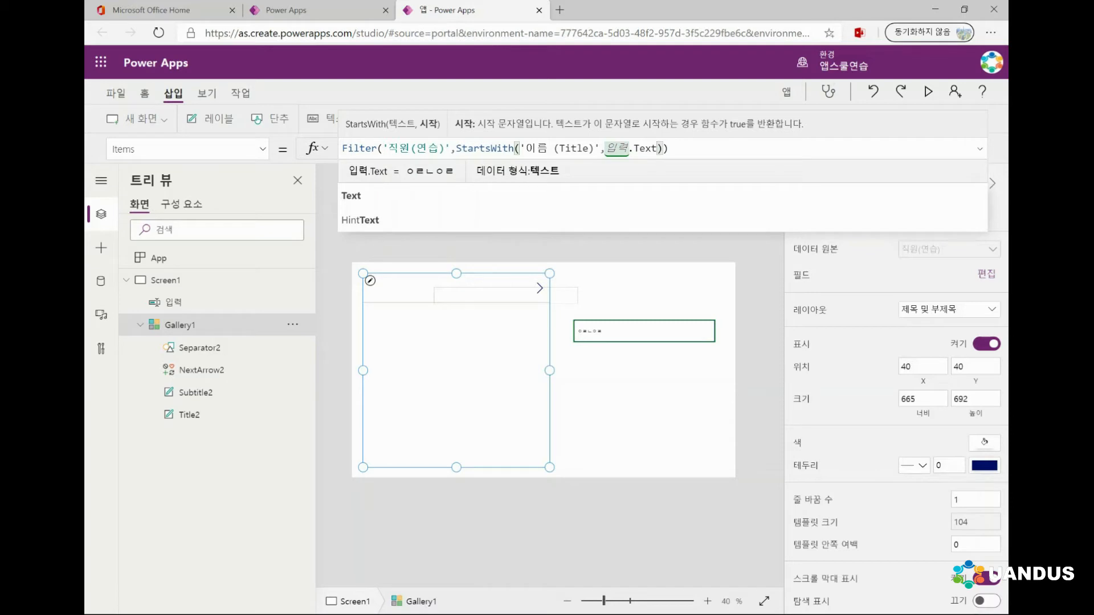
key(Return)
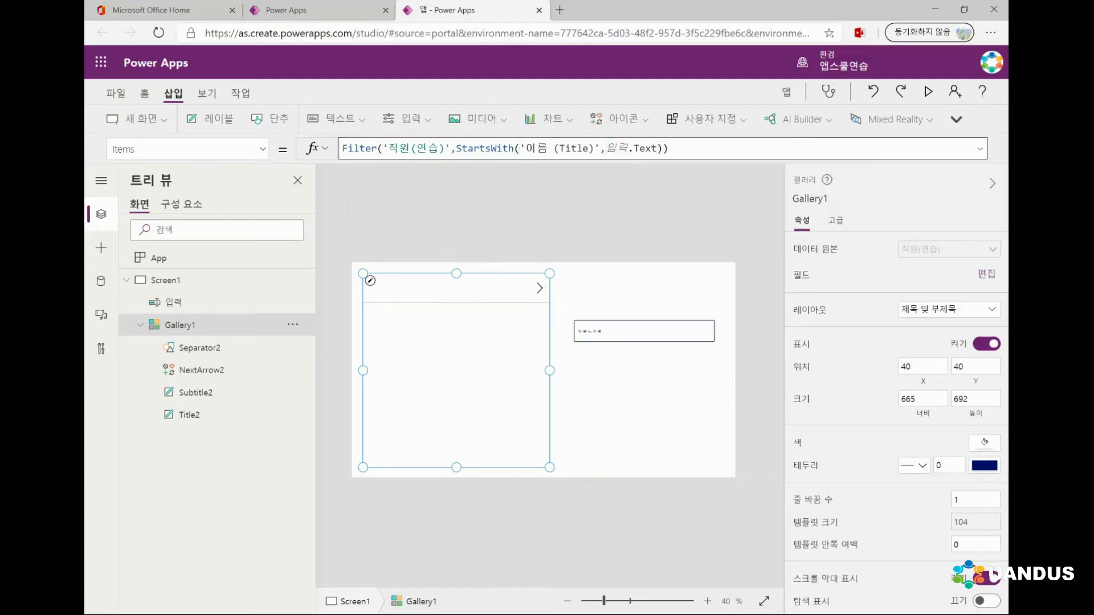
Preview the app and test the gallery filter by clearing the 입력 box and entering 홍, 김 and 노 in turn; clear it and exit.
click(928, 91)
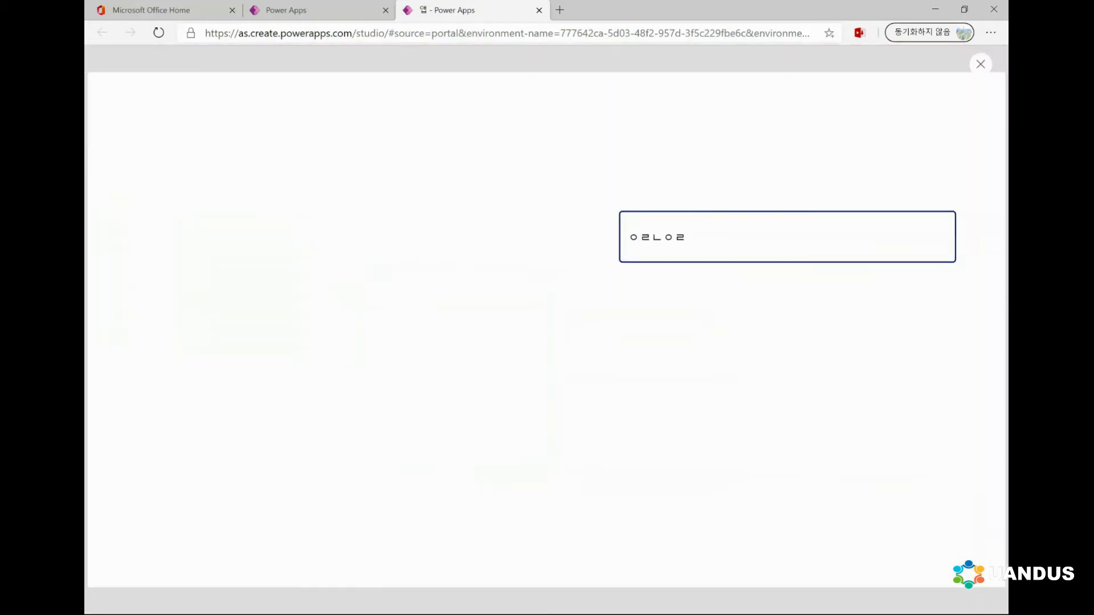
key(BackSpace)
key(BackSpace)
key(BackSpace)
key(BackSpace)
key(BackSpace)
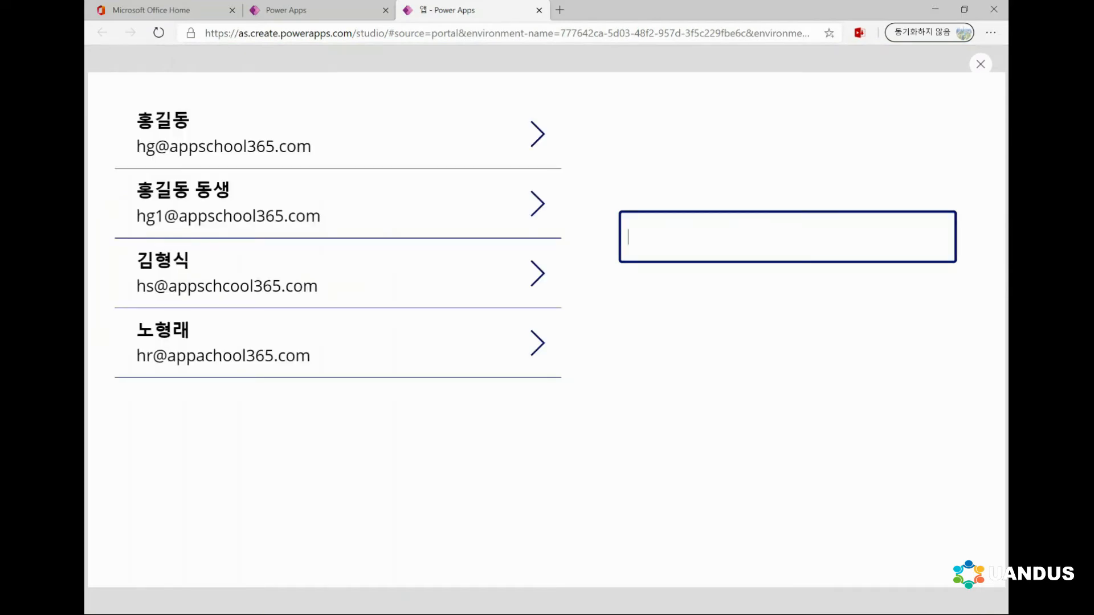
text(홍)
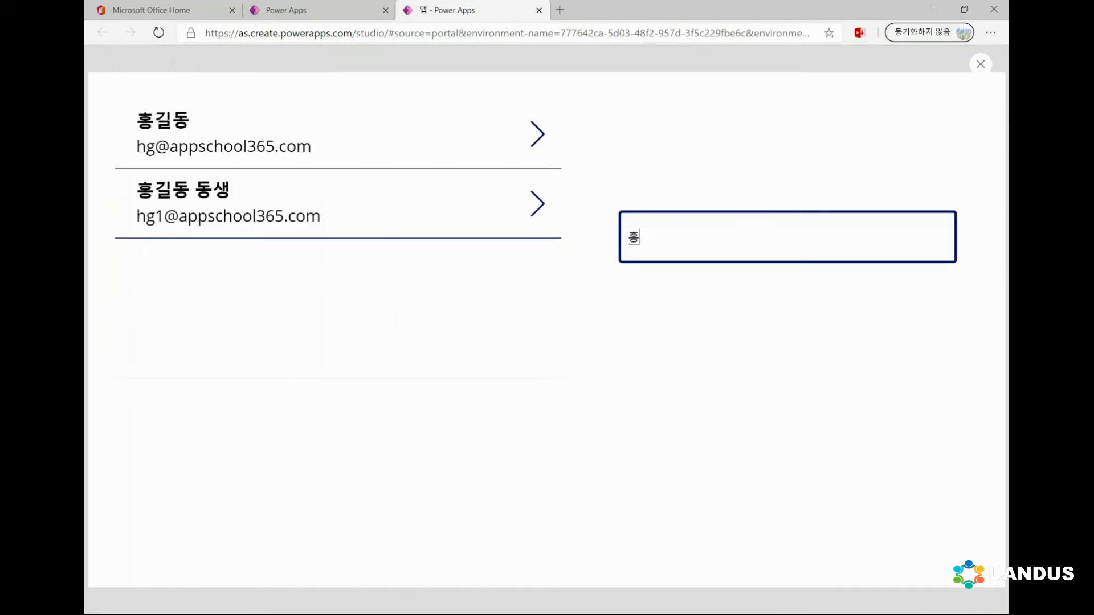
key(BackSpace)
text(김)
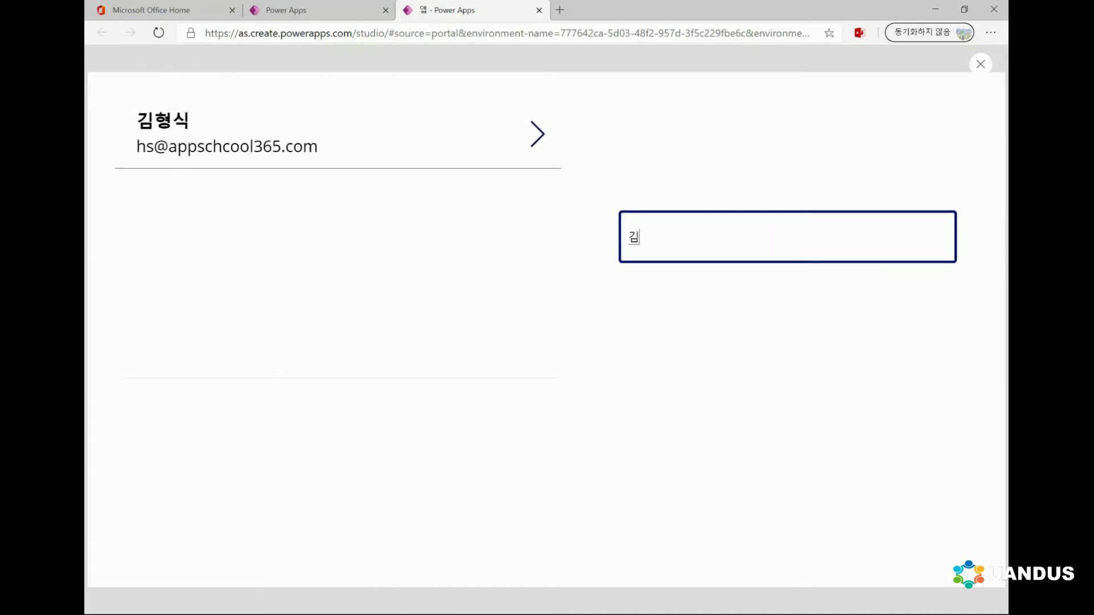
key(BackSpace)
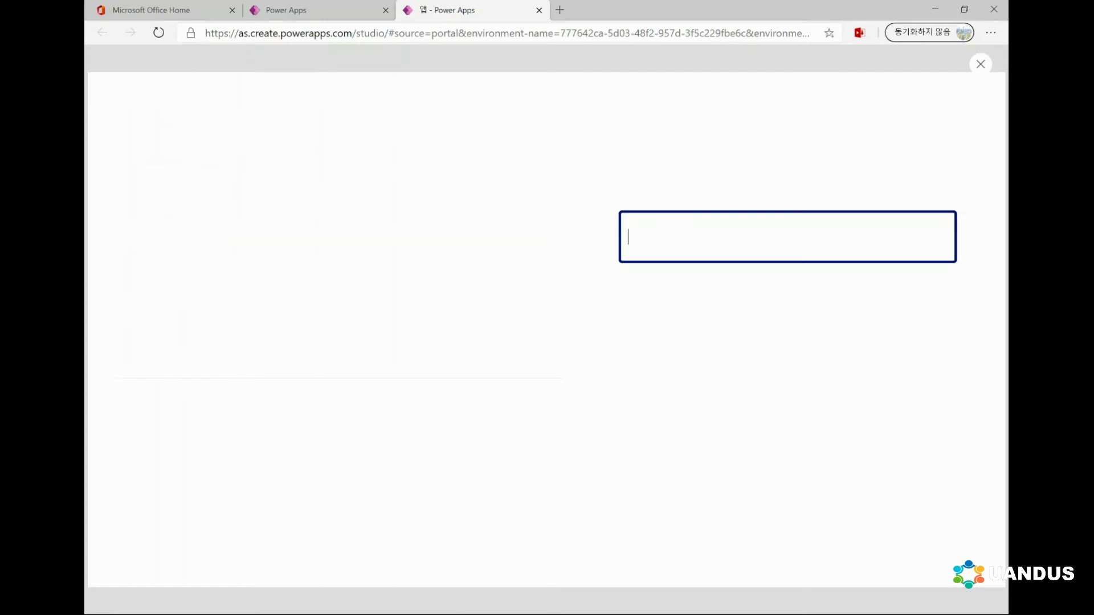
text(노)
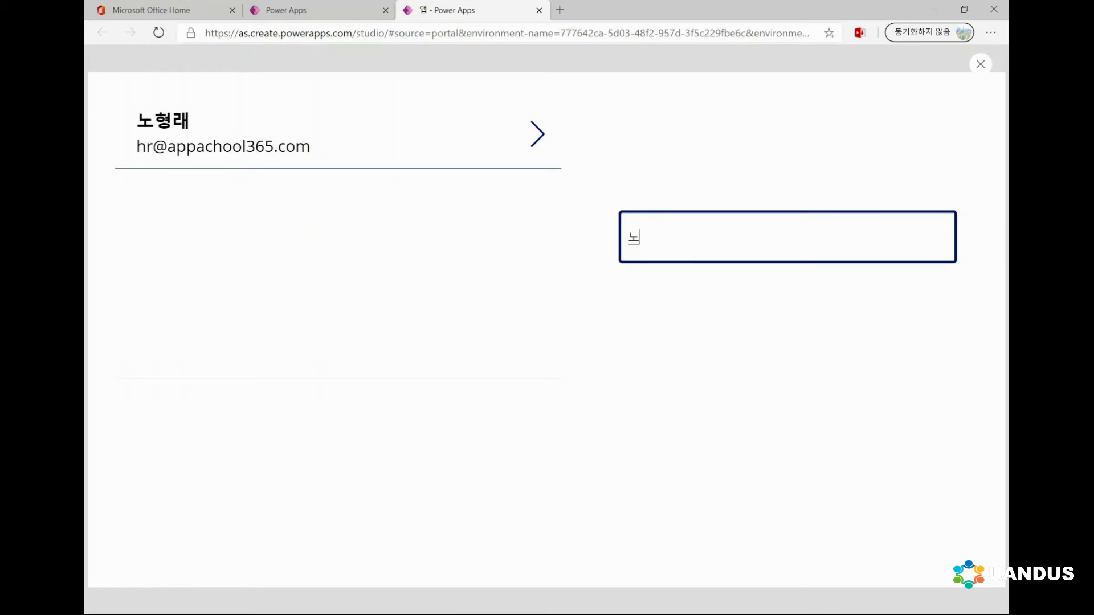
key(BackSpace)
key(BackSpace)
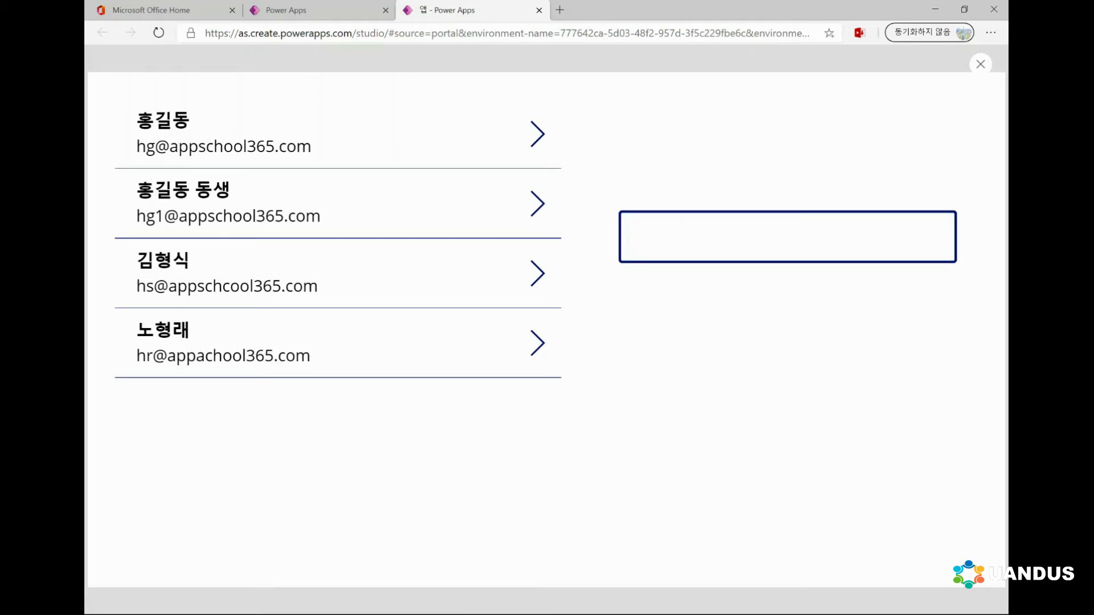
key(Escape)
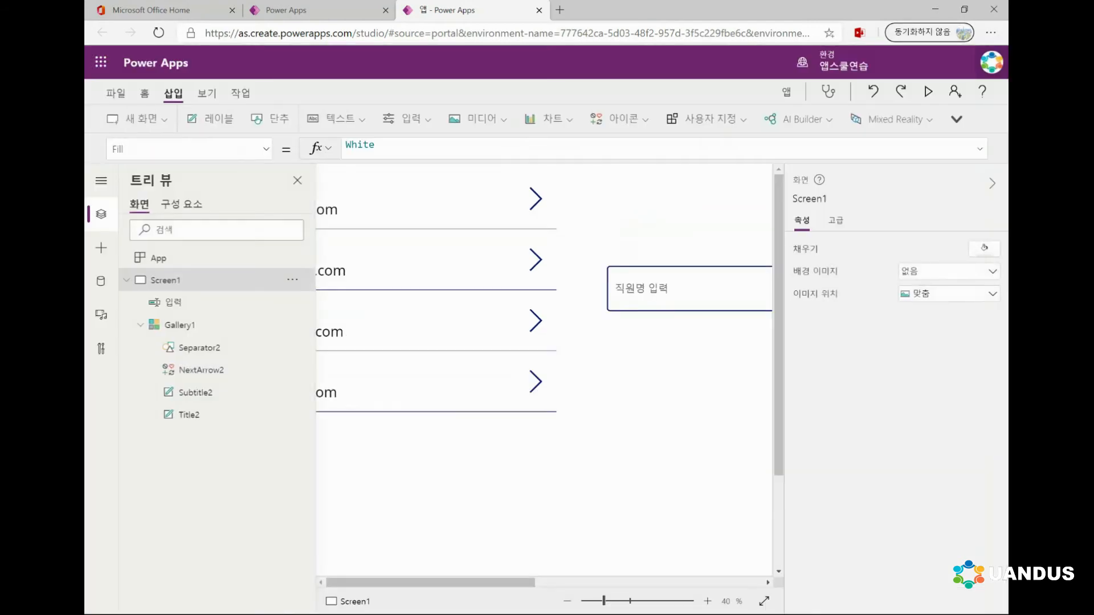
Shift Gallery1's top edge down and place the 입력 box above it at about X 72, Y 84, widened to nearly the gallery's width.
click(180, 325)
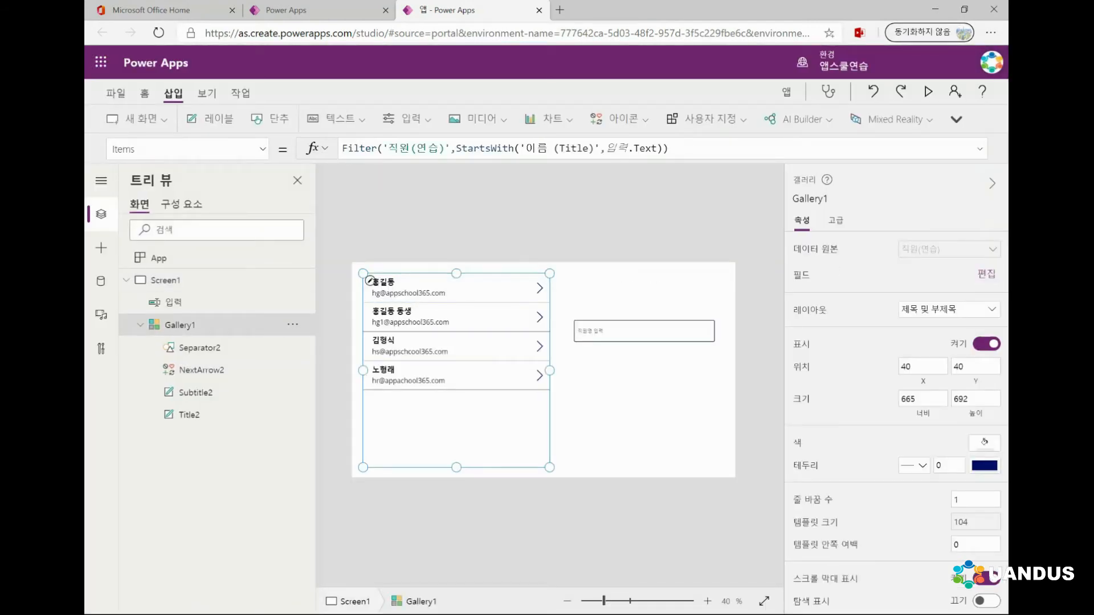
drag(456, 274, 456, 313)
click(644, 331)
drag(644, 331, 442, 295)
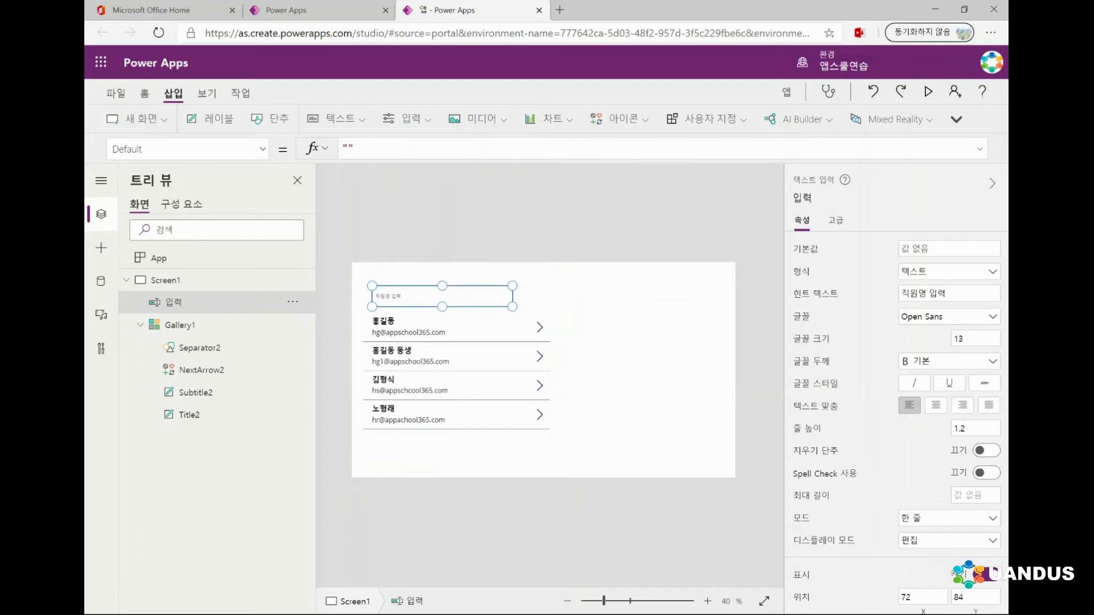
drag(512, 296, 539, 296)
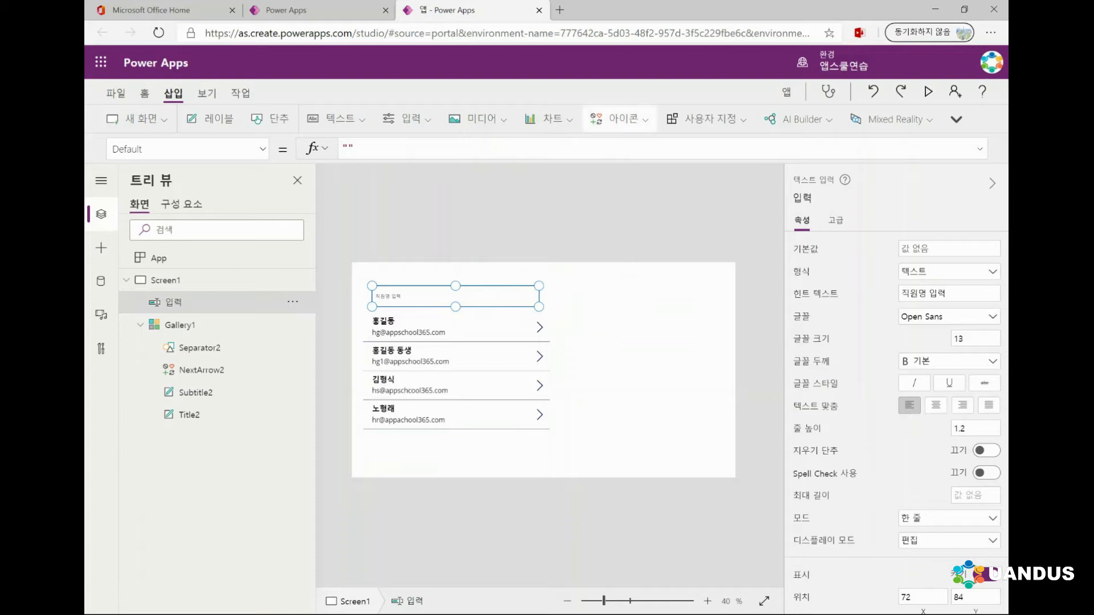
Insert a 검색 (search) icon on Screen1 and place it inside the 입력 box's far end, at about X 603, Y 89.
click(165, 279)
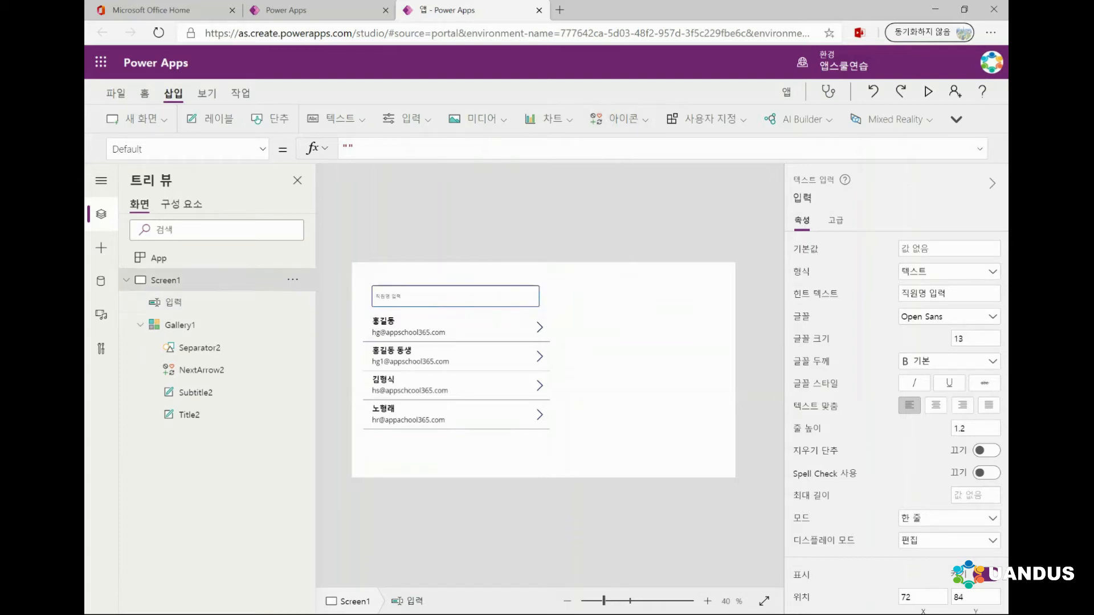
click(619, 119)
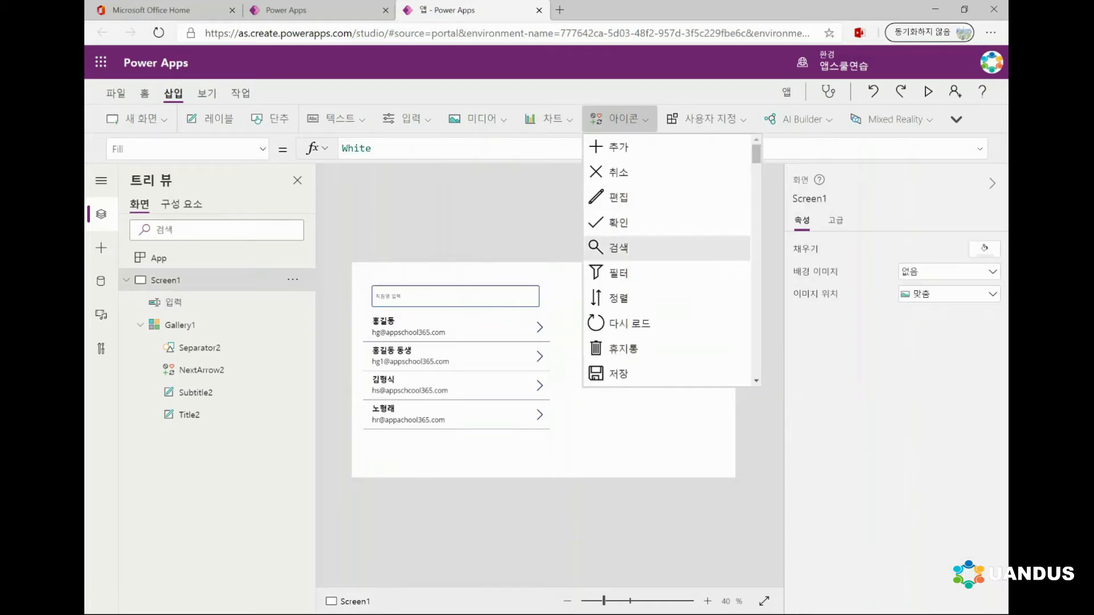
click(618, 247)
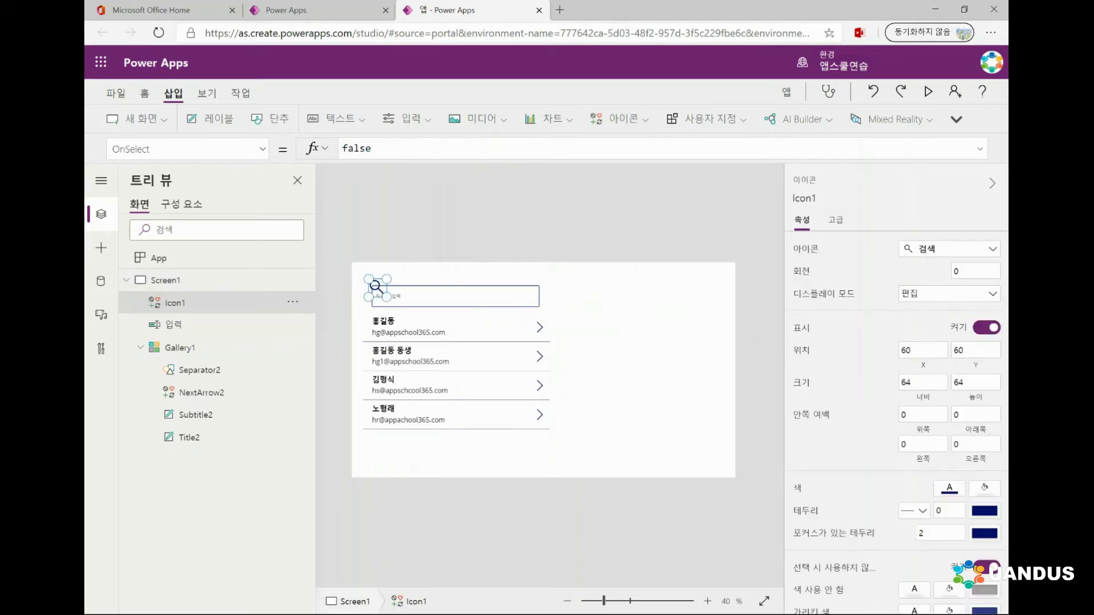
drag(376, 287, 528, 293)
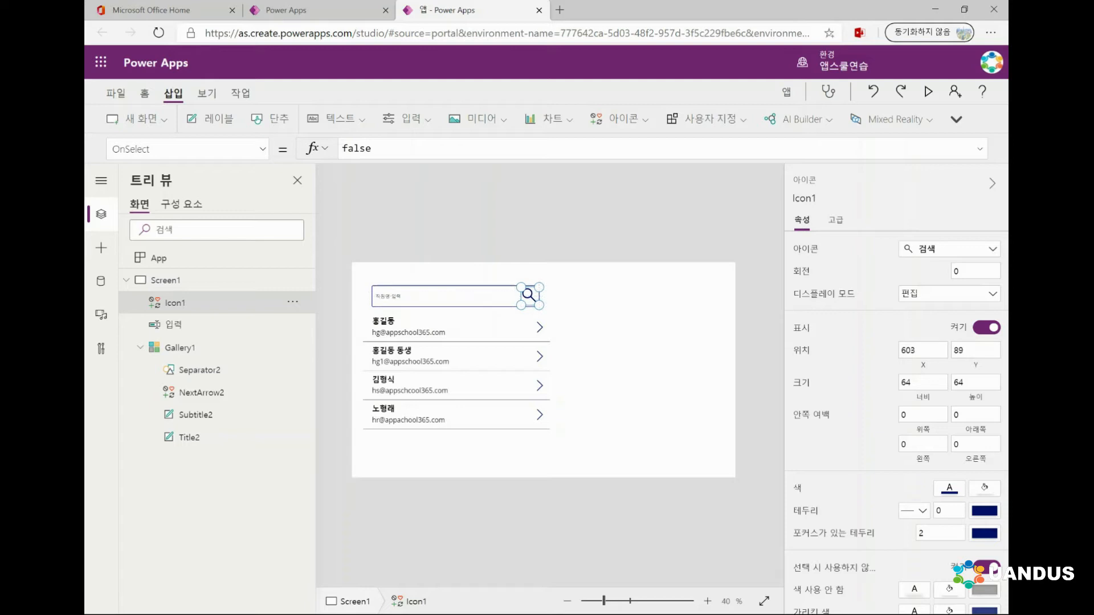
click(618, 333)
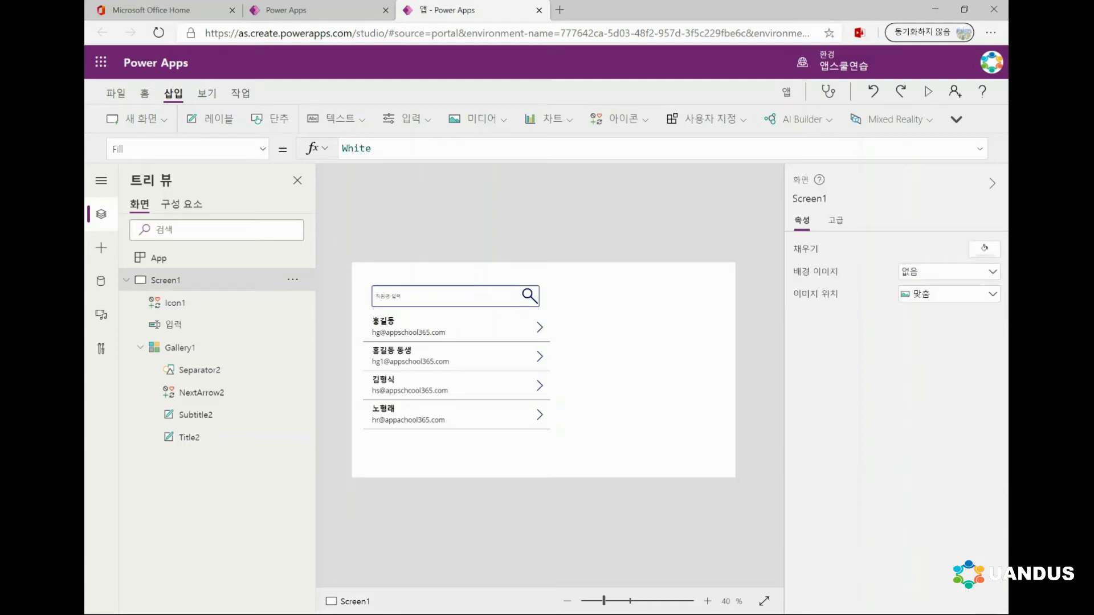
Preview the app and test the gallery filter by entering 홍 and 김 in the 입력 box, then exit the preview.
click(928, 91)
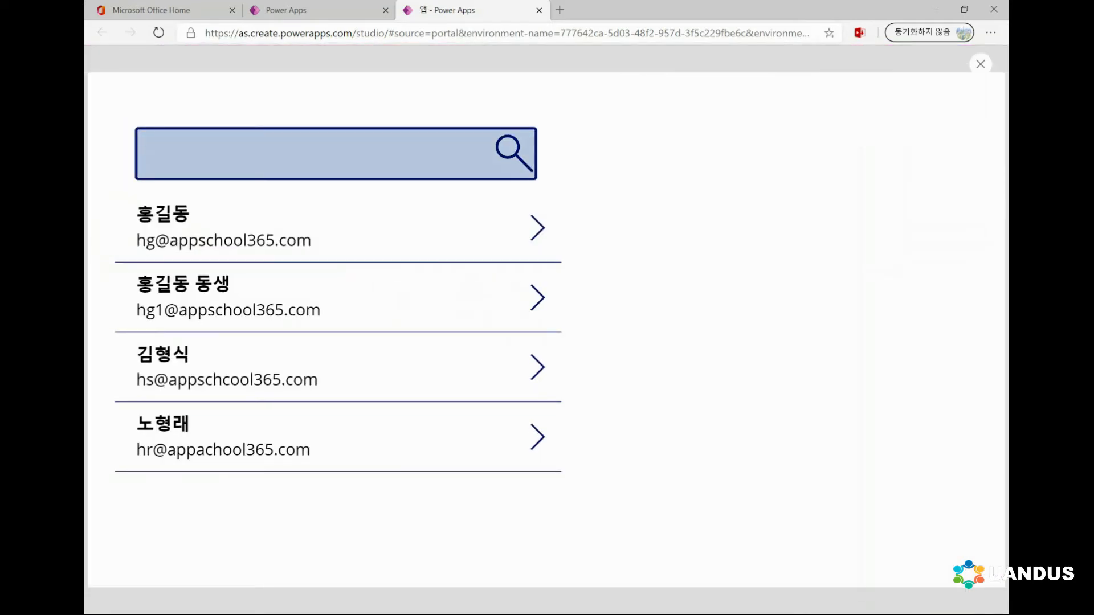
text(홍)
key(BackSpace)
key(BackSpace)
key(BackSpace)
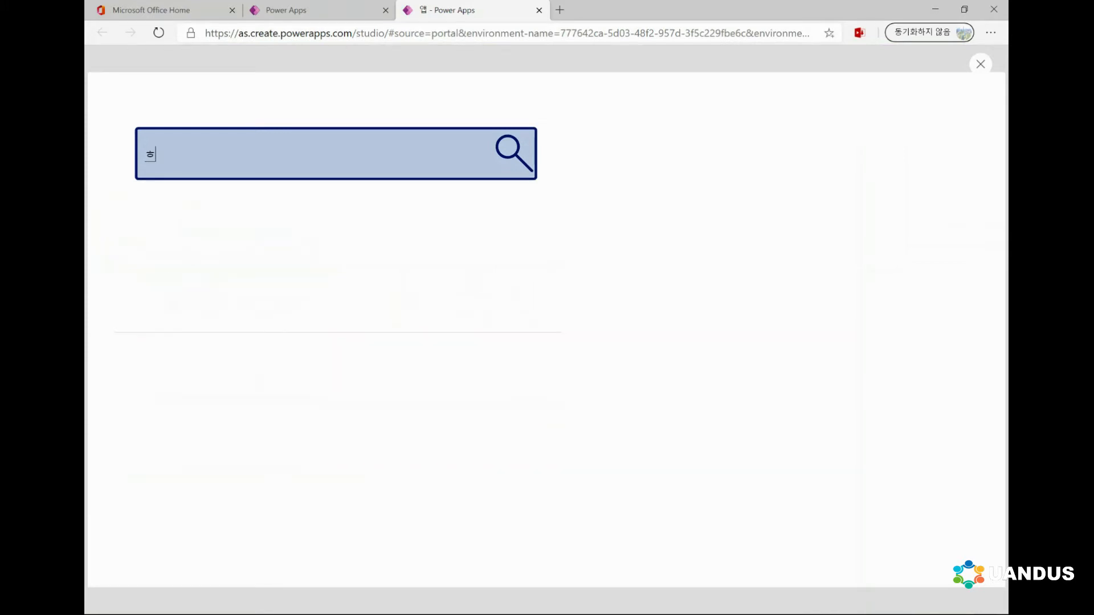
text(김)
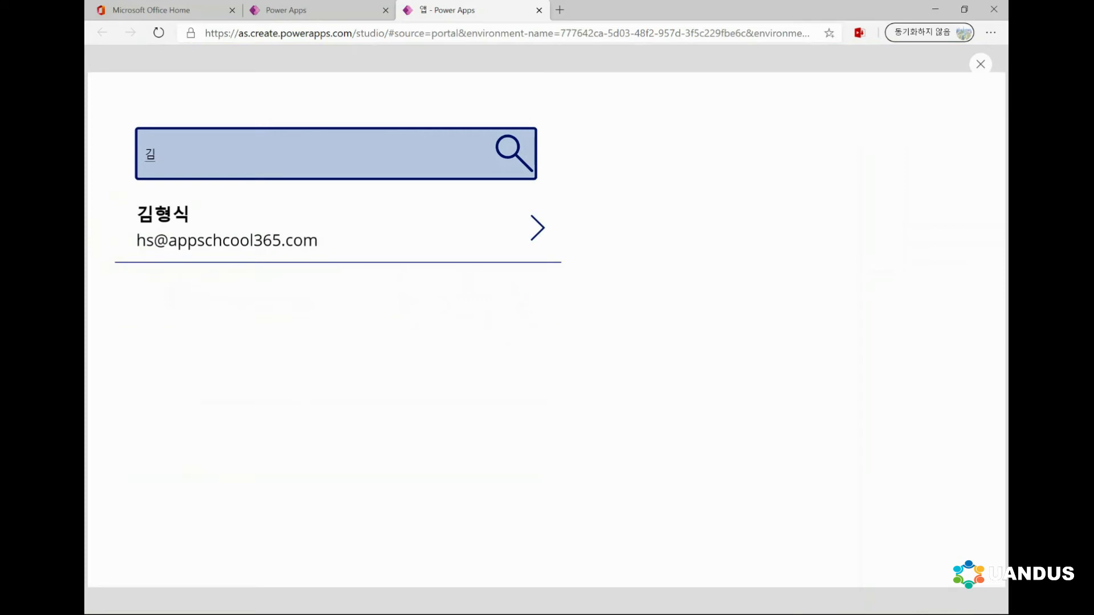
key(Escape)
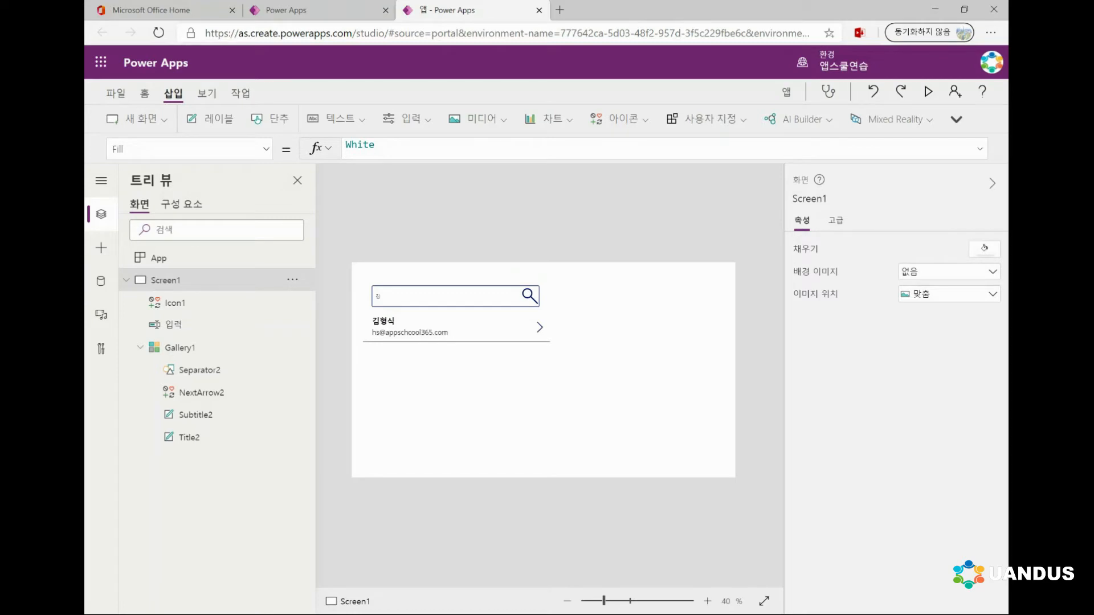
Preview the app again, clear the remaining text from the 입력 box and return to editing.
click(455, 297)
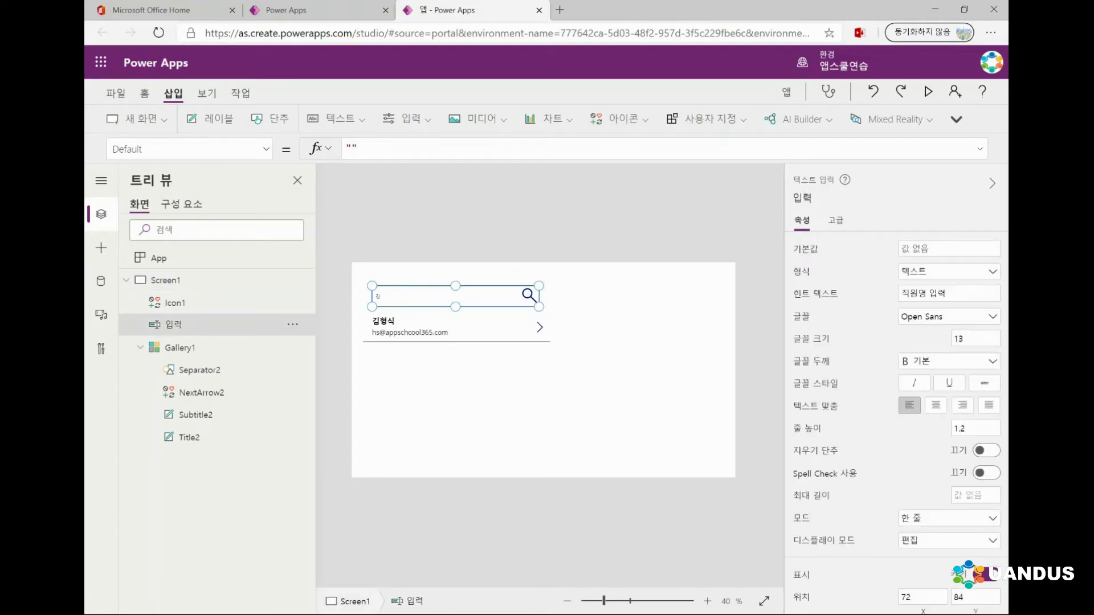
click(165, 280)
click(455, 296)
key(F5)
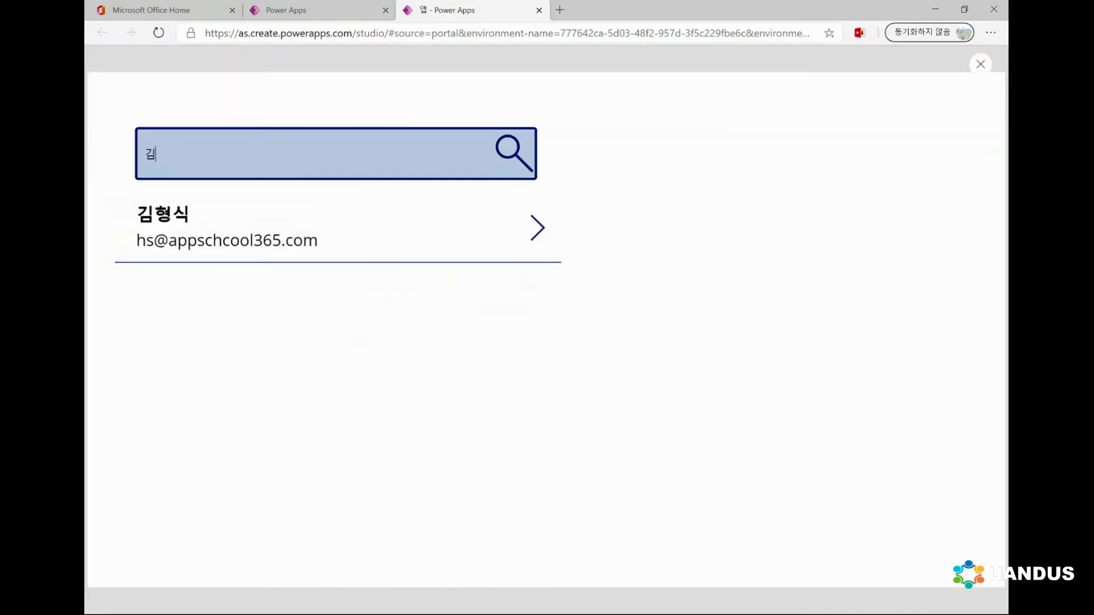
key(BackSpace)
key(Escape)
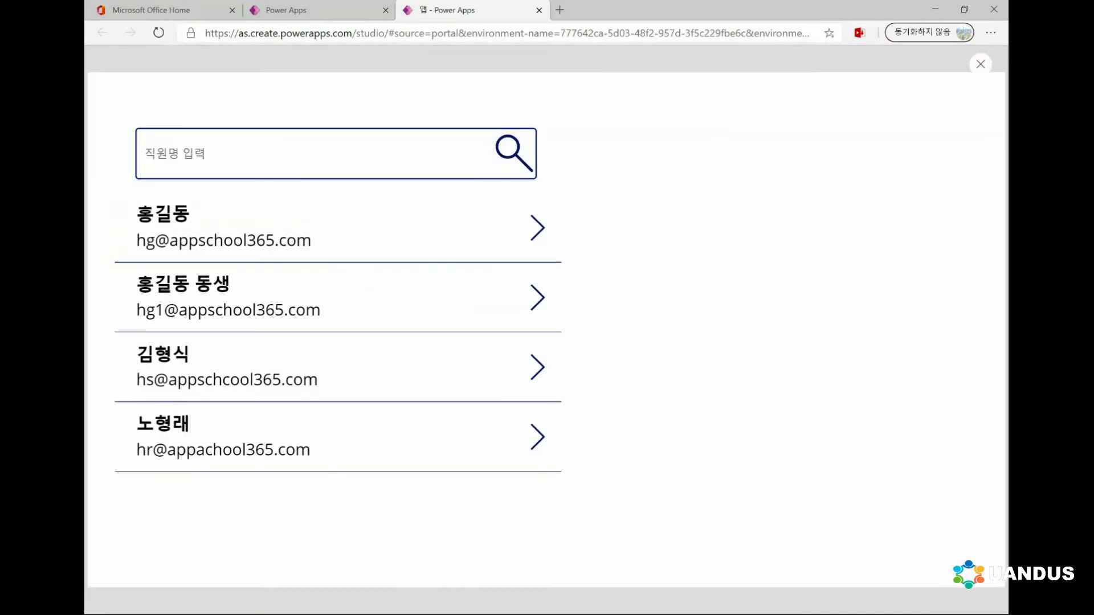
key(Escape)
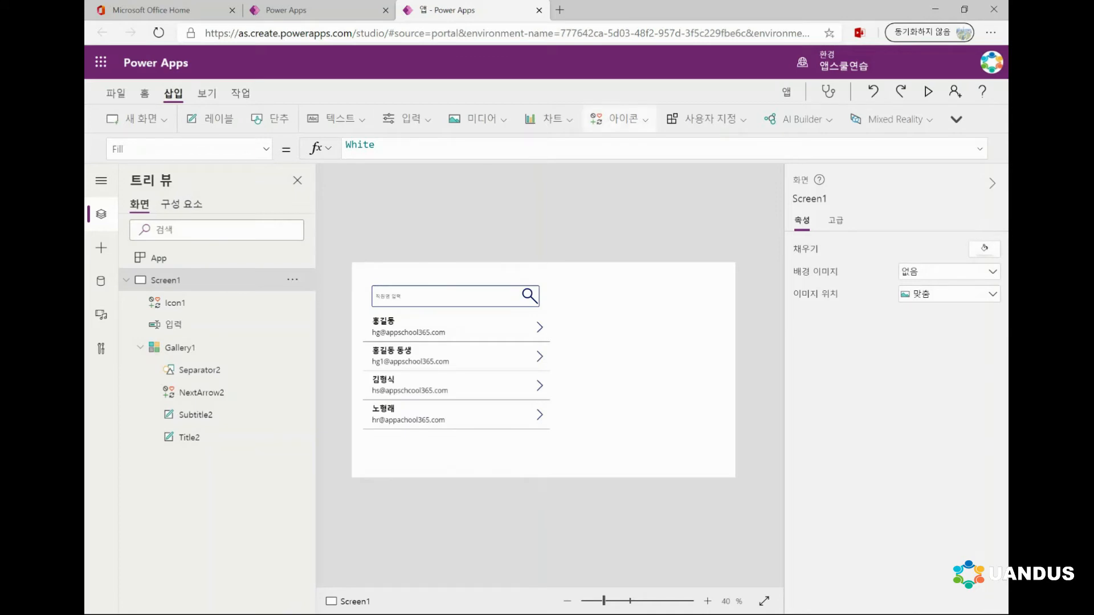
Insert a 정렬 (sort) icon and place it beyond the search box at about X 1115, Y 84.
click(620, 119)
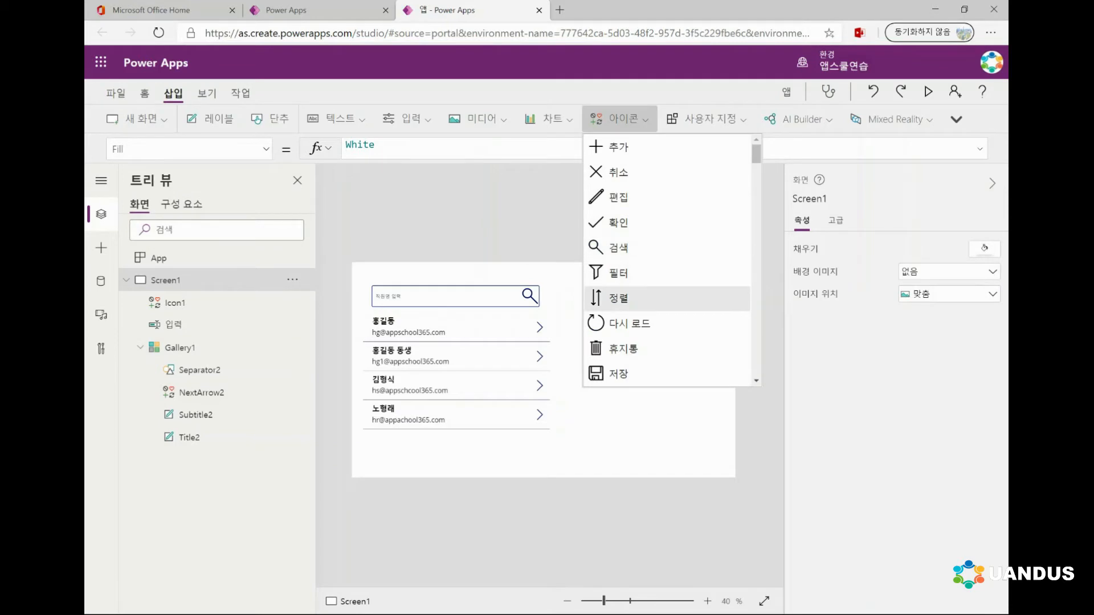
click(638, 297)
drag(377, 288, 673, 295)
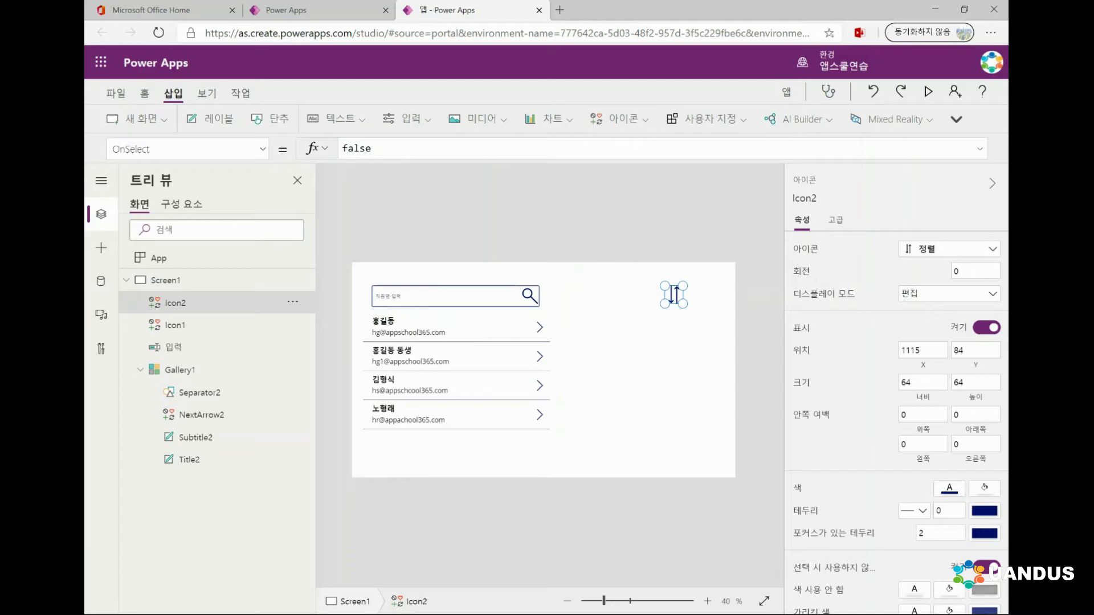
Set the sort icon's OnSelect formula to UpdateContext({정렬변수:!정렬변수}) in place of the default.
drag(372, 148, 342, 149)
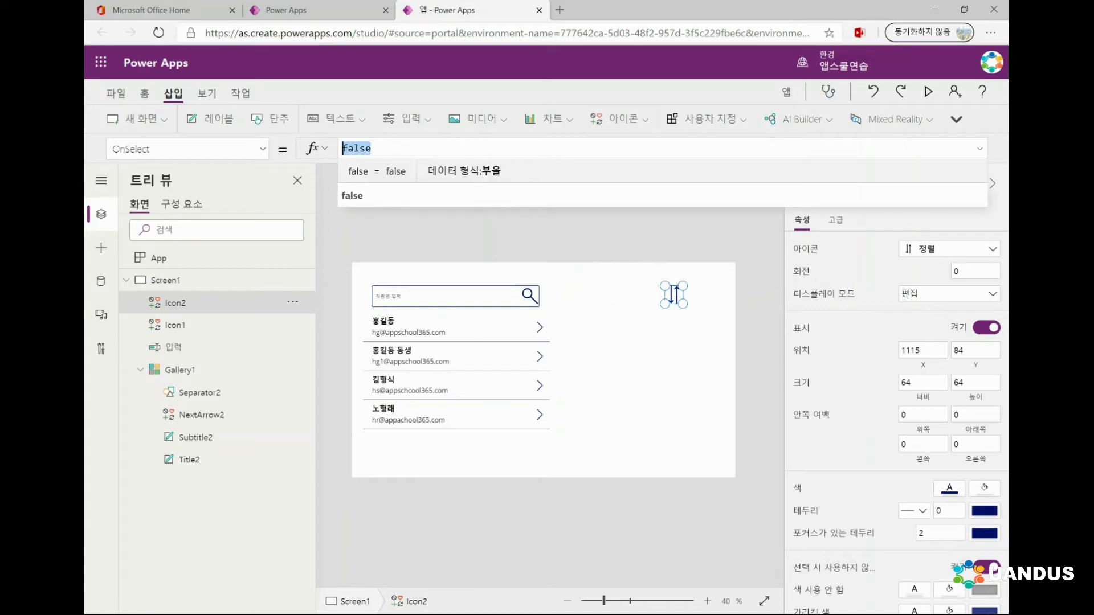
text(co)
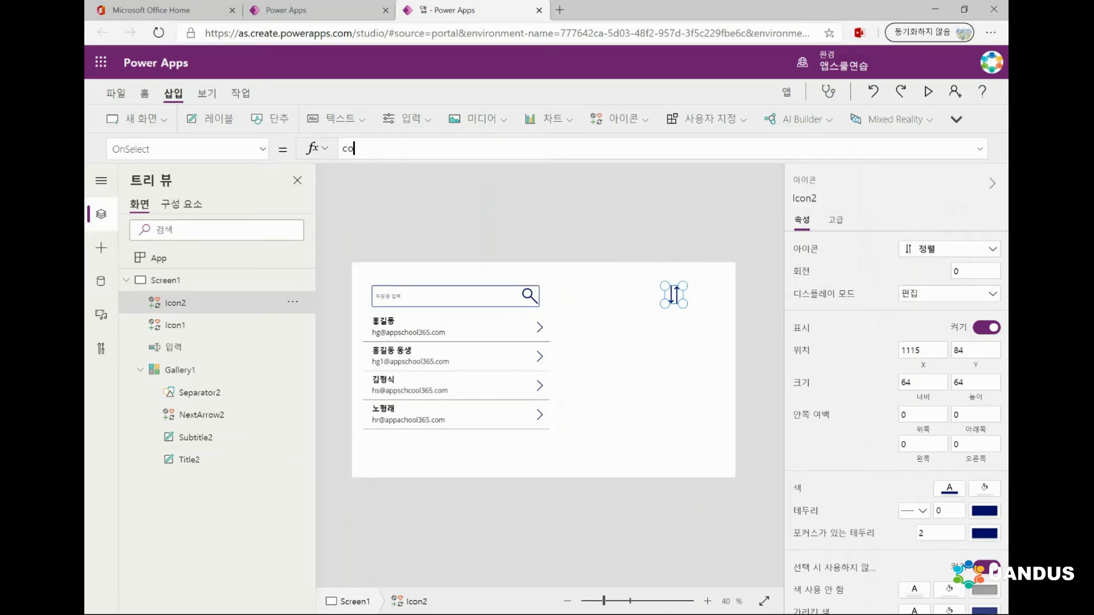
text(nte)
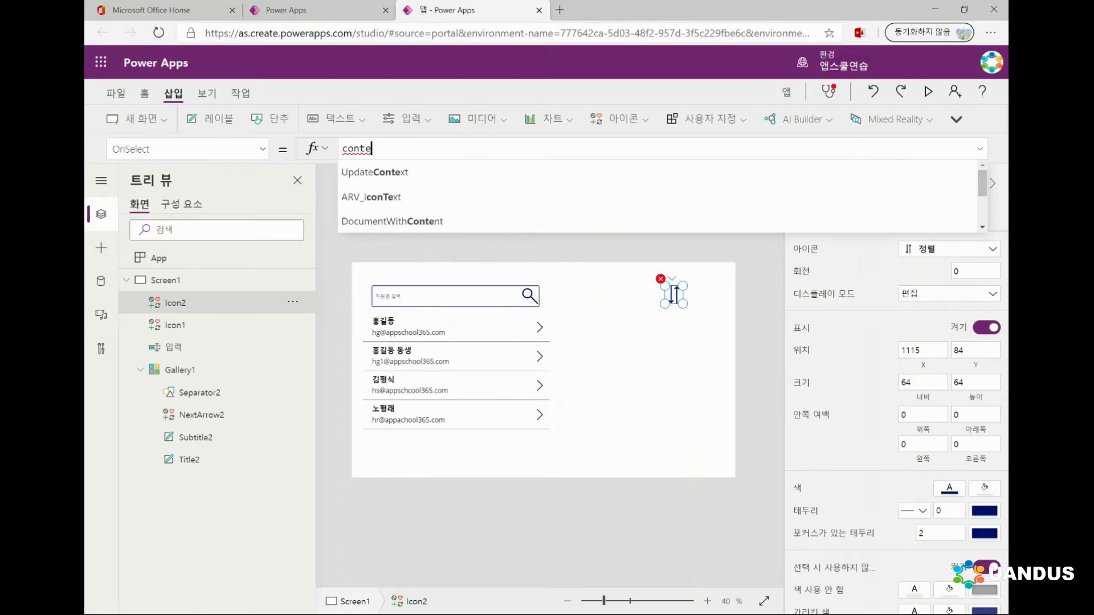
key(Tab)
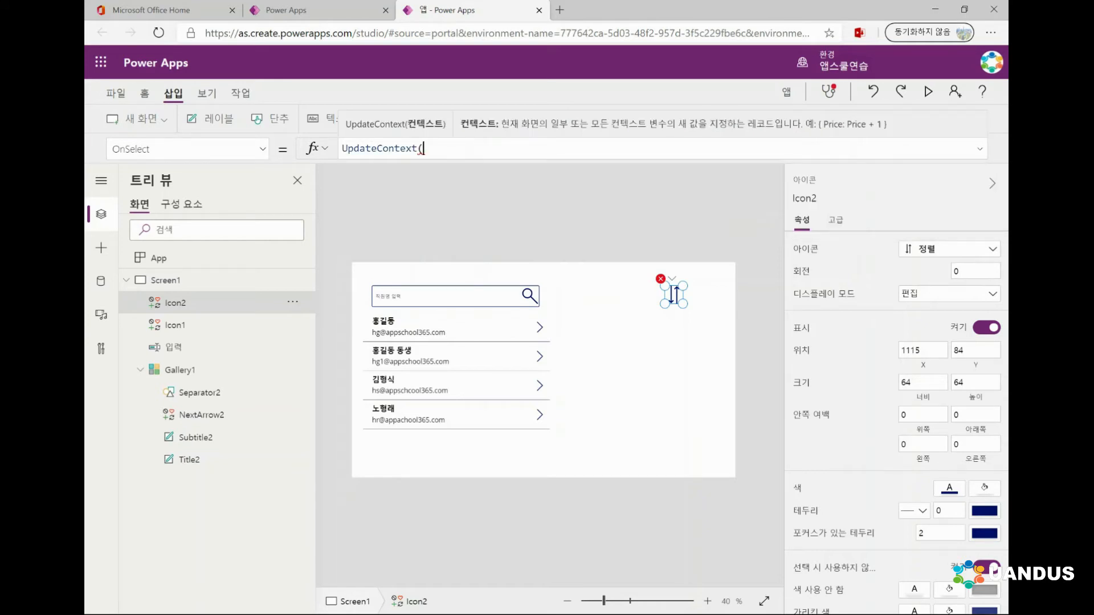
text({정렬변수:!정렬변수)
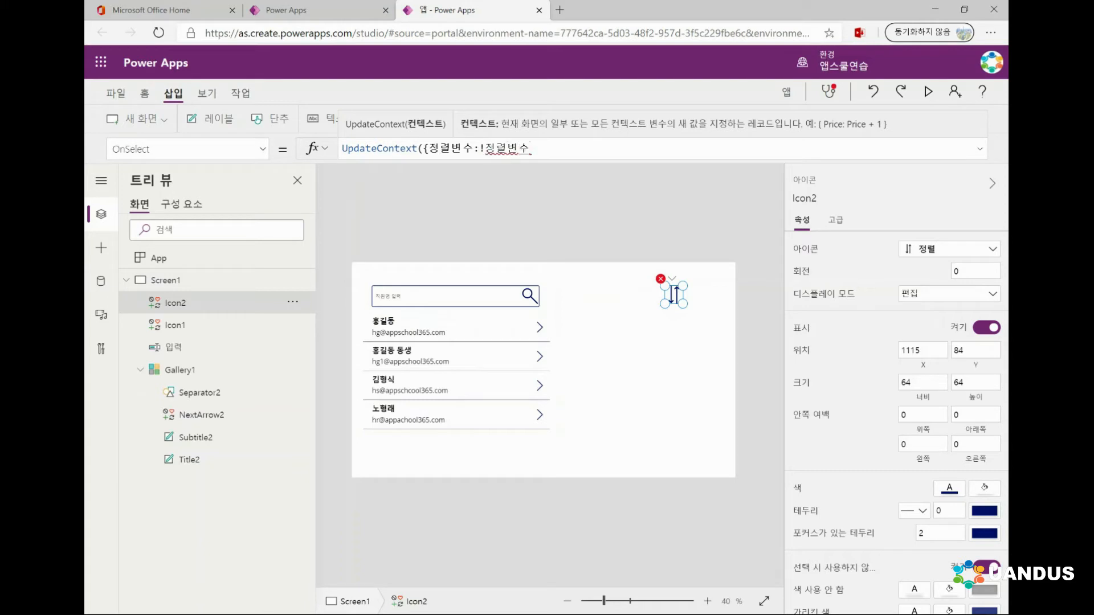
text(}))
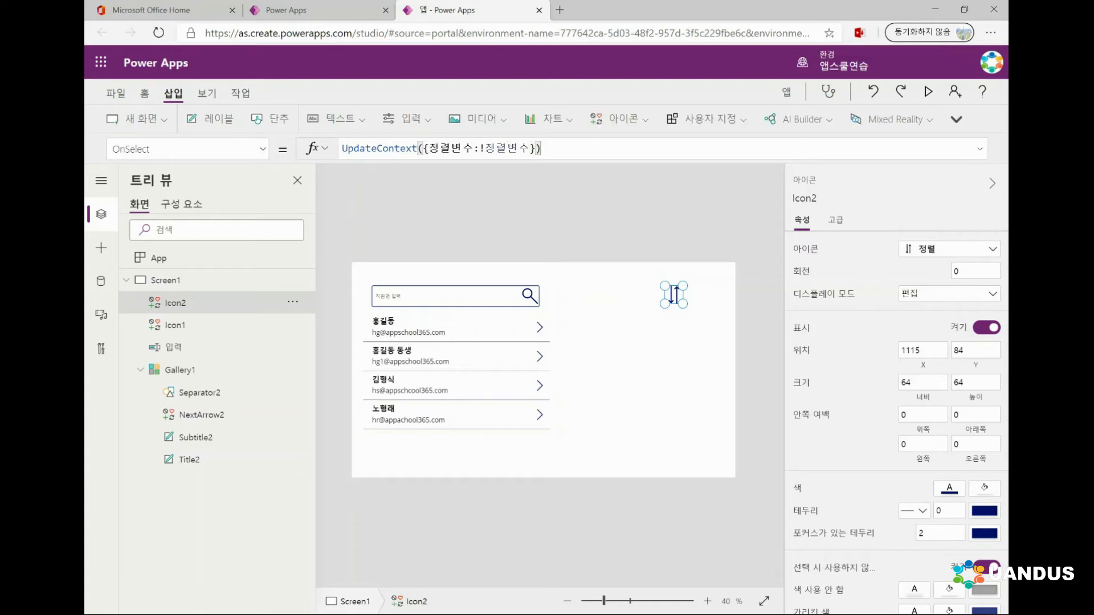
click(473, 198)
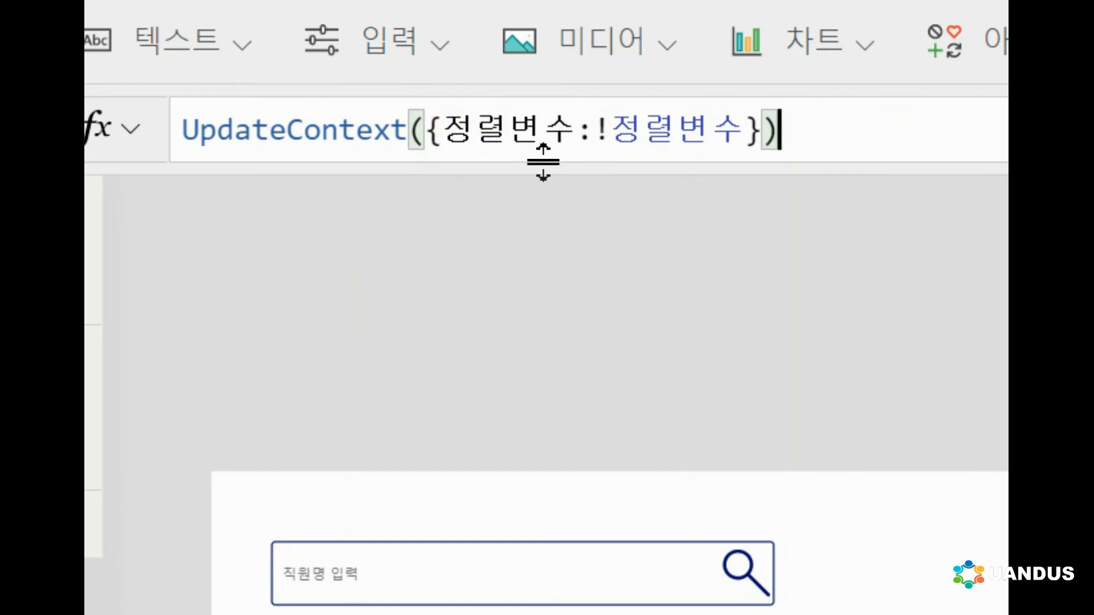
click(604, 155)
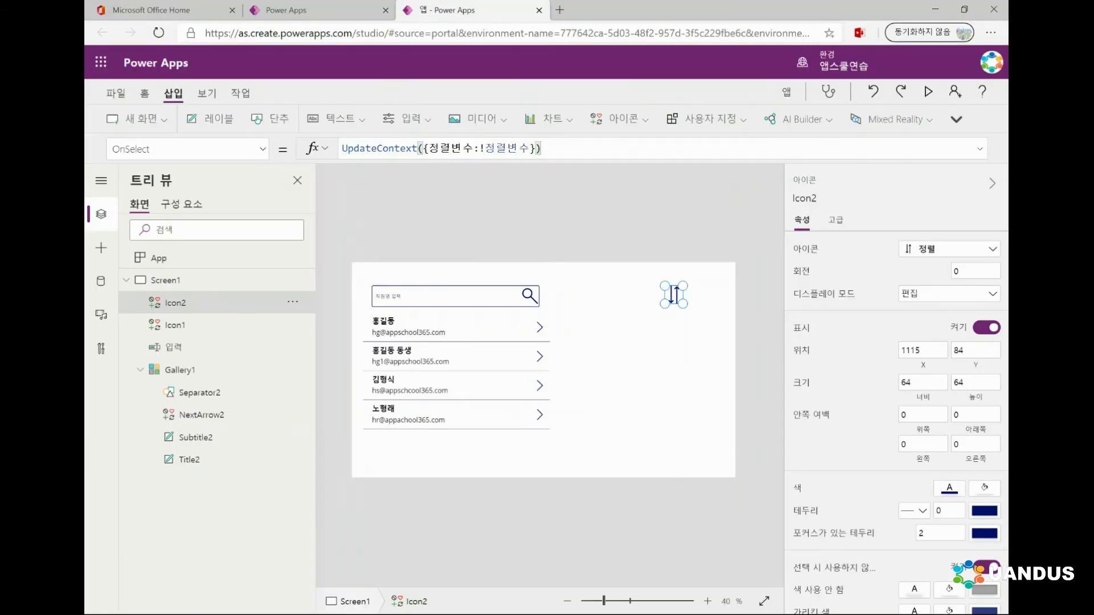
click(165, 281)
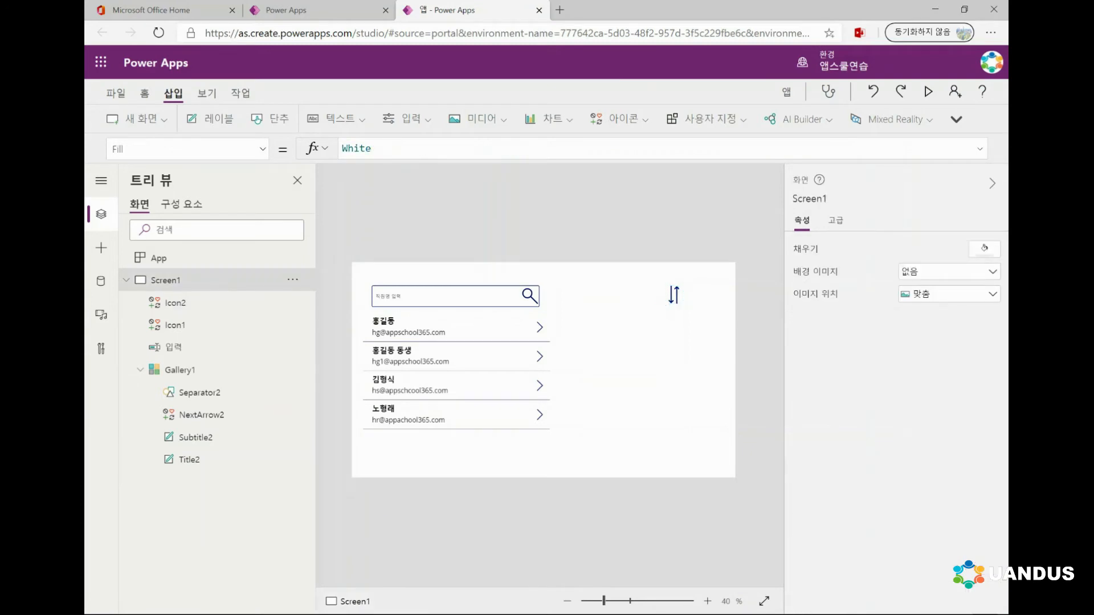
Rename the sort icon as 정렬아이콘.
click(673, 295)
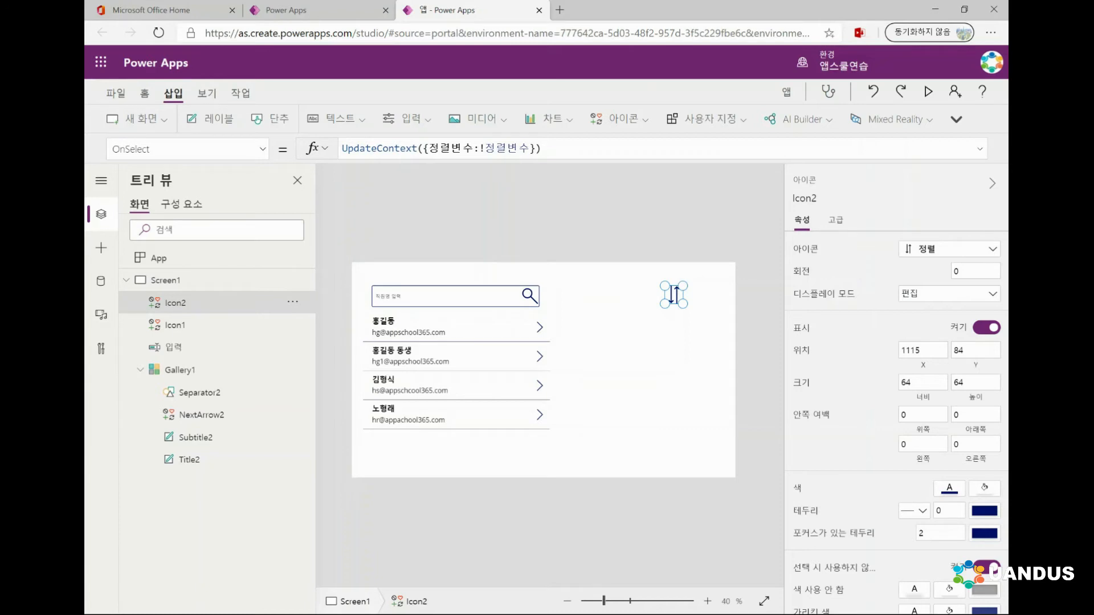
double_click(175, 303)
text(정렬)
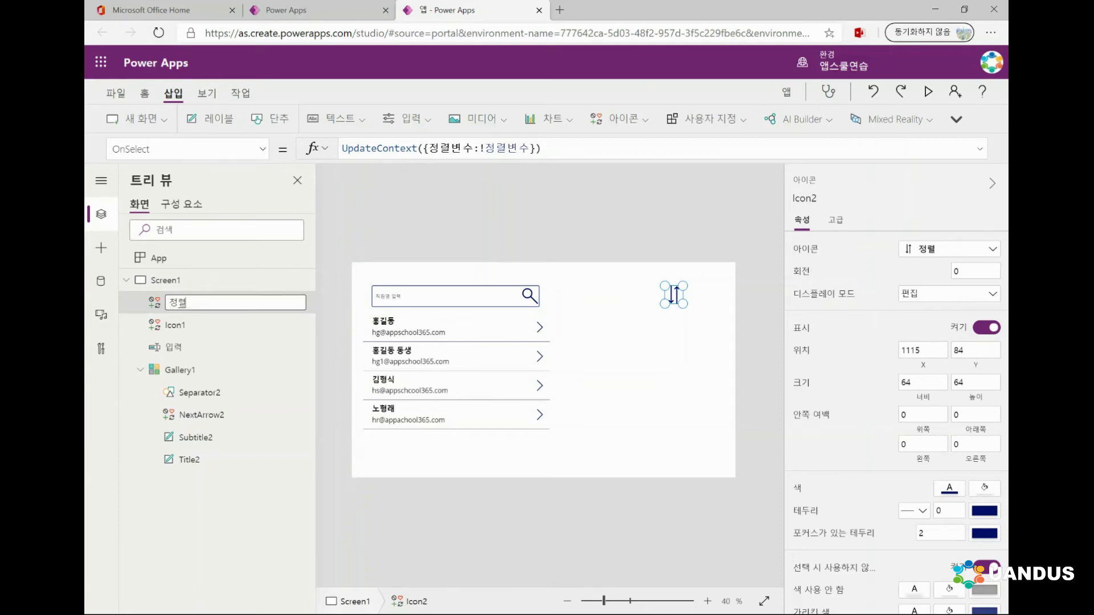
text(아이콘)
key(Return)
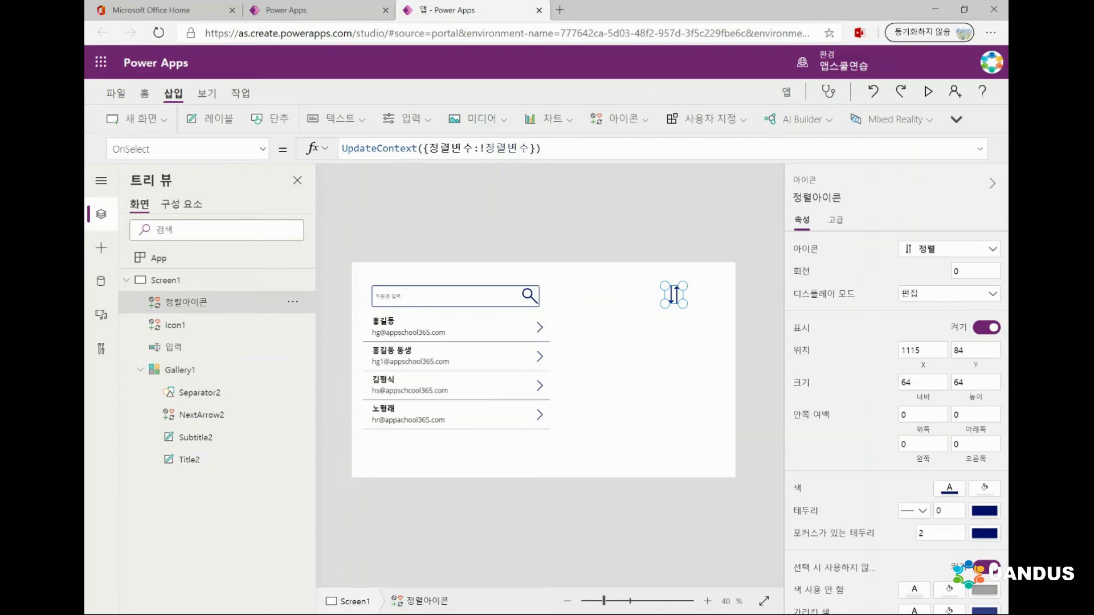
Insert a text label and place it below the sort icon at about X 1072, Y 350.
click(336, 119)
click(342, 148)
drag(390, 285, 674, 366)
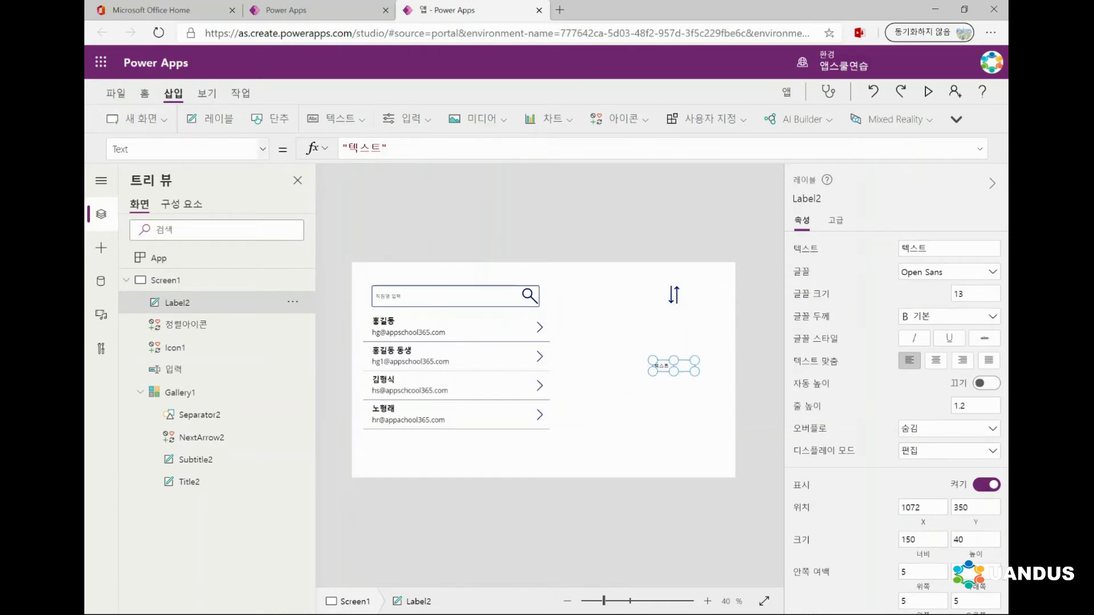
Try to replace the new label's default text with a reference to a property of 정렬아이콘.
click(389, 148)
key(BackSpace)
key(BackSpace)
key(BackSpace)
key(BackSpace)
key(BackSpace)
text(정)
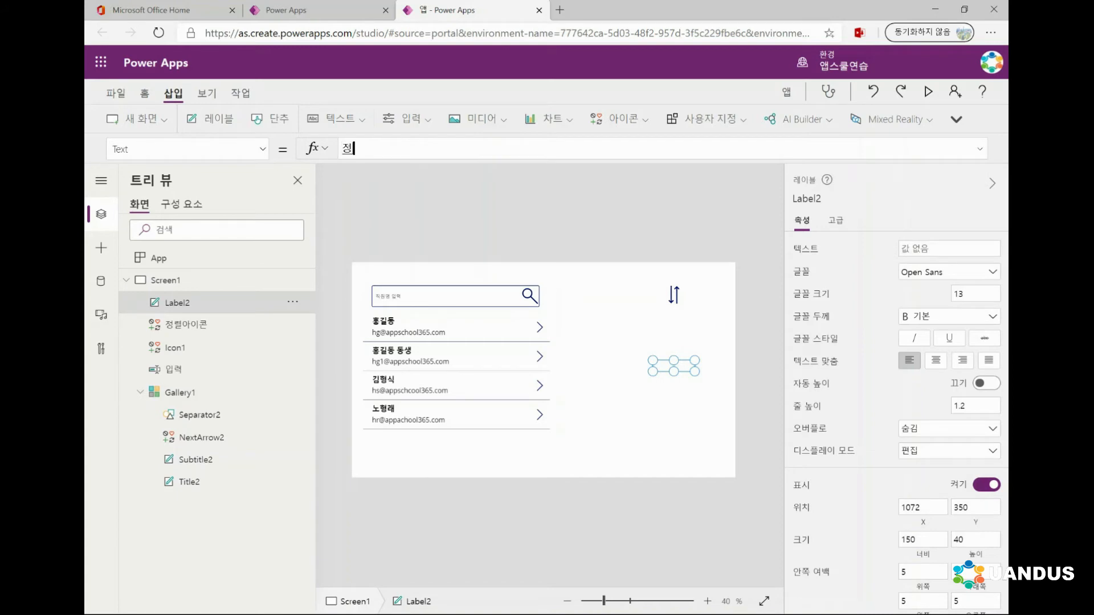
text(렬잉이콘)
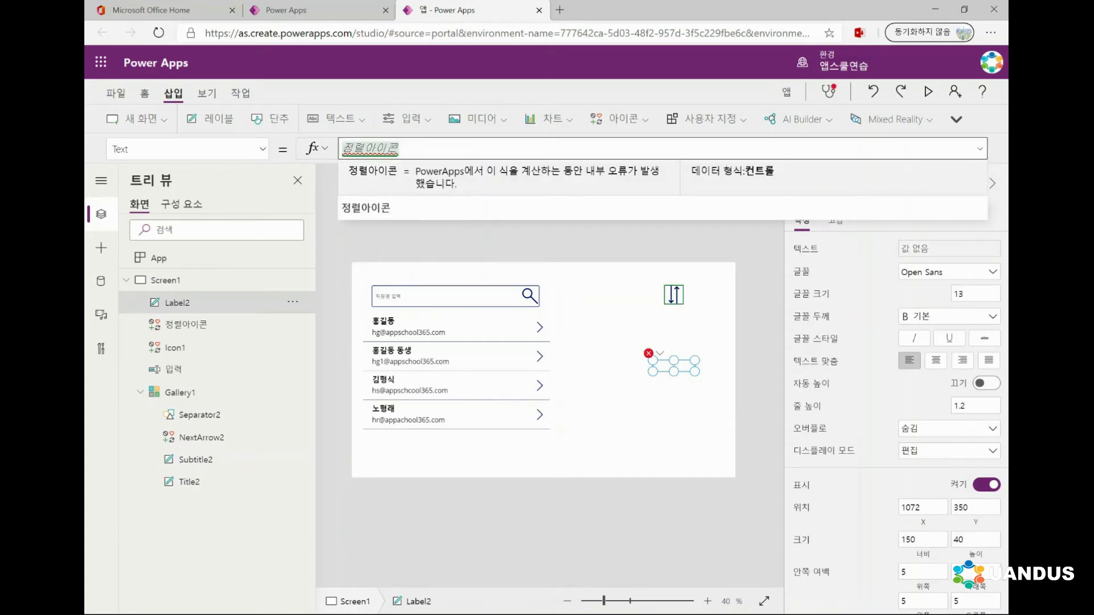
click(610, 399)
click(673, 365)
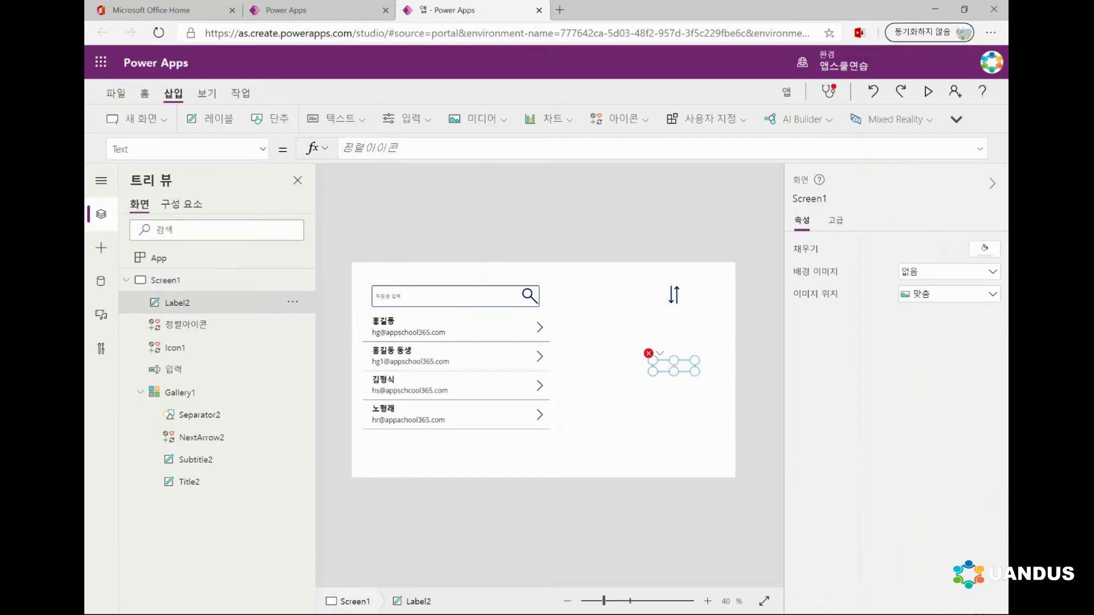
click(403, 148)
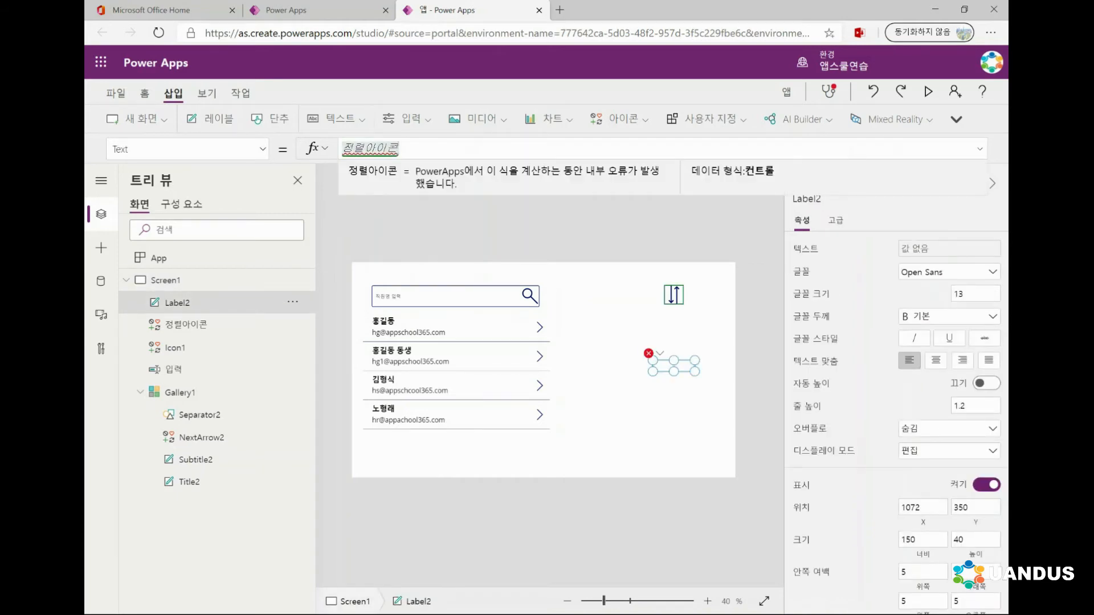
text(.)
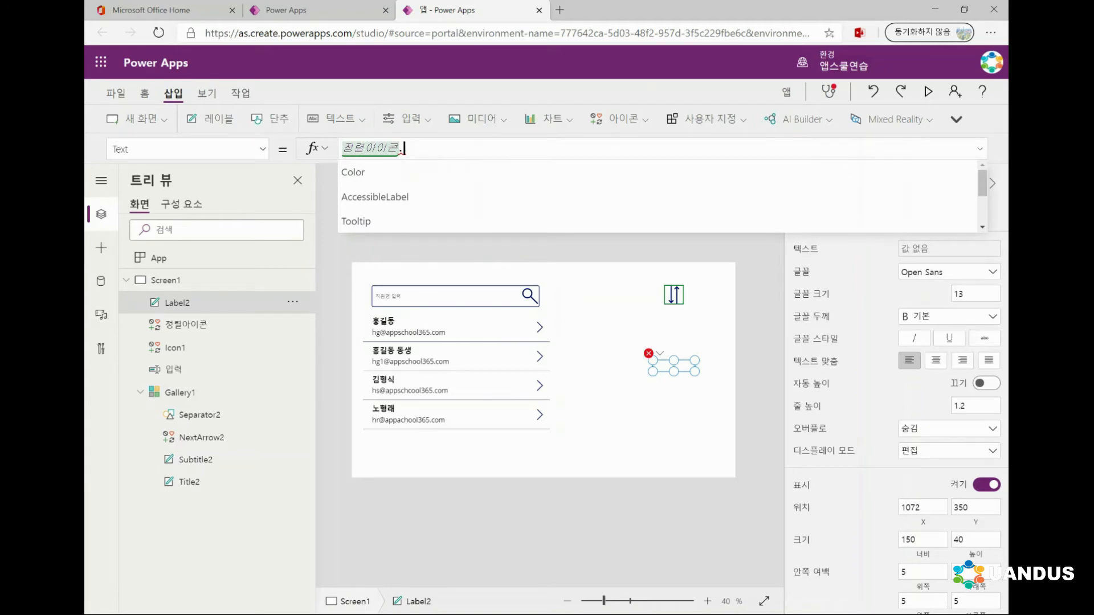
Clear the label's Text formula and set it to the context variable 정렬변수.
key(BackSpace)
key(BackSpace)
key(BackSpace)
key(BackSpace)
key(BackSpace)
key(BackSpace)
key(BackSpace)
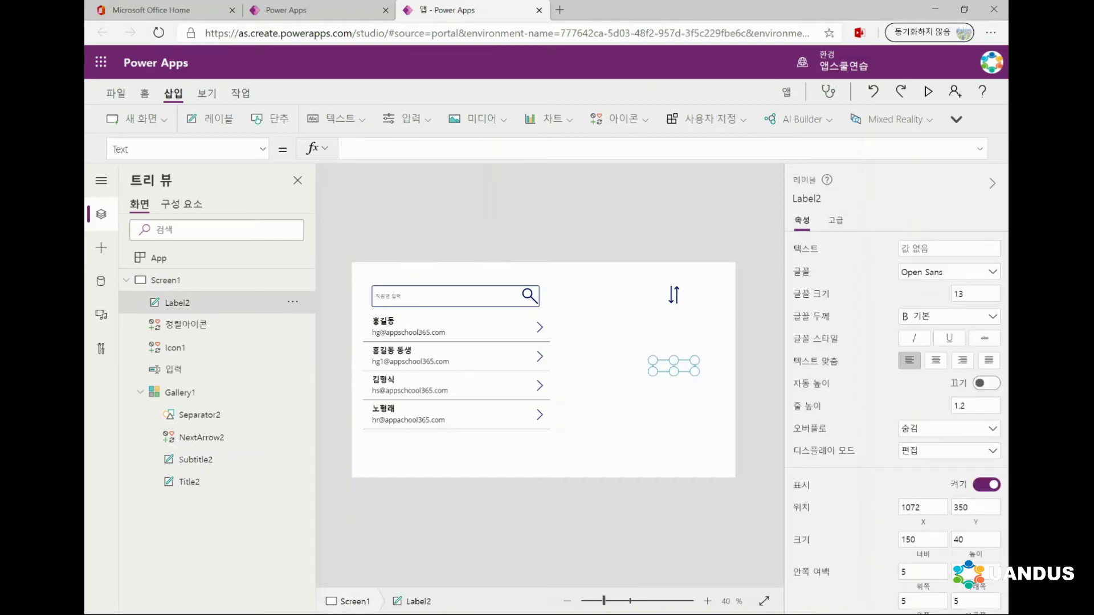
text(정렬변수)
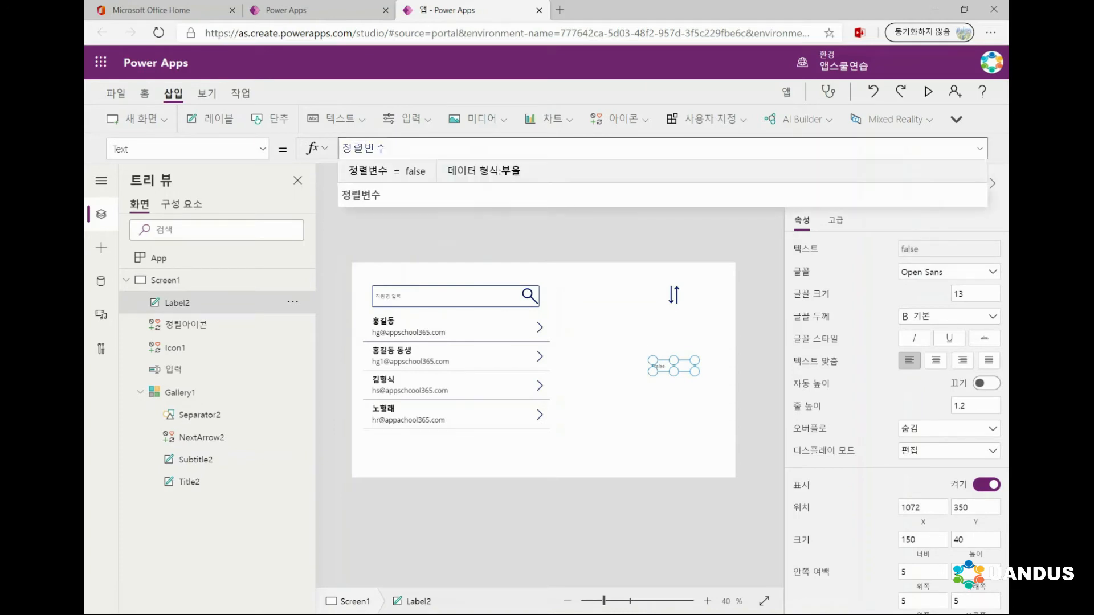
Preview the app and toggle the sort icon repeatedly to test how the 정렬변수 label responds, ending the preview.
click(165, 280)
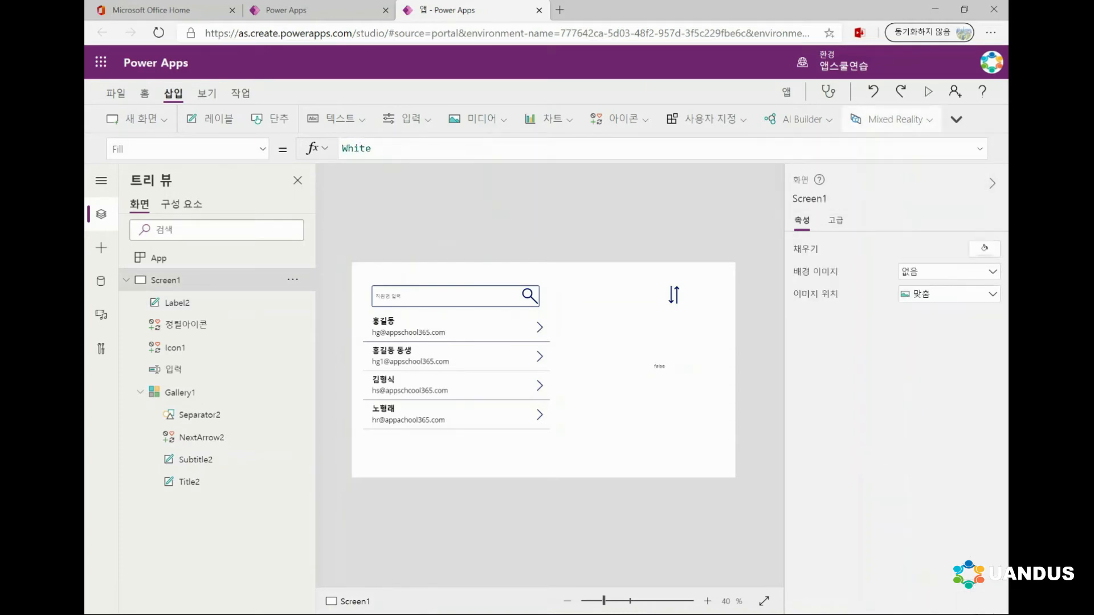
click(928, 91)
click(858, 149)
click(858, 149)
click(859, 150)
click(859, 150)
click(858, 149)
click(859, 150)
click(858, 150)
click(859, 150)
click(858, 150)
click(858, 149)
click(858, 150)
click(858, 150)
click(858, 150)
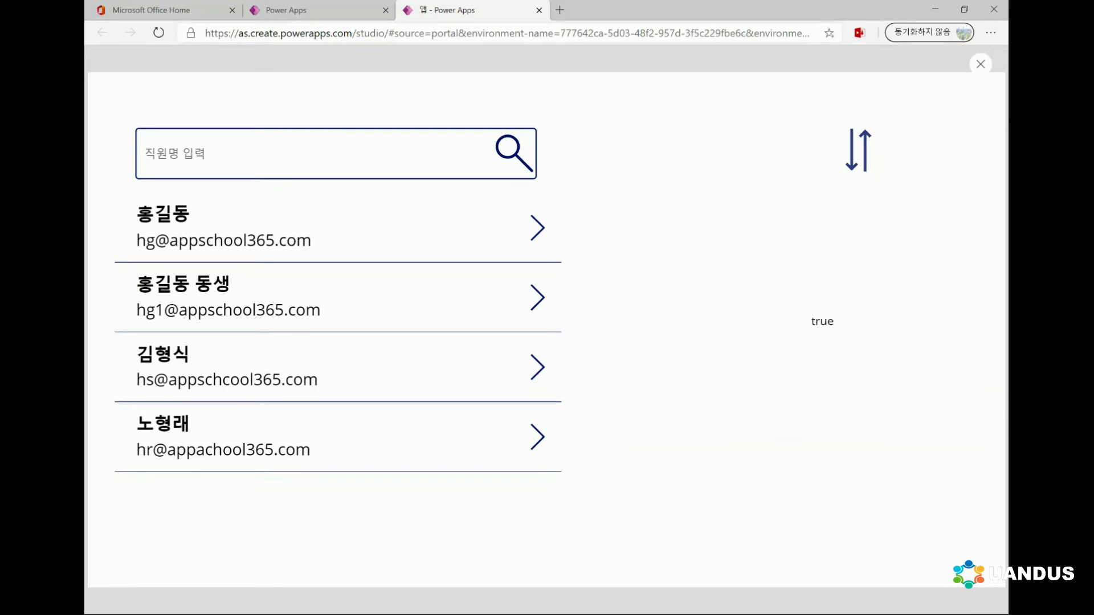
click(858, 150)
click(859, 150)
key(Escape)
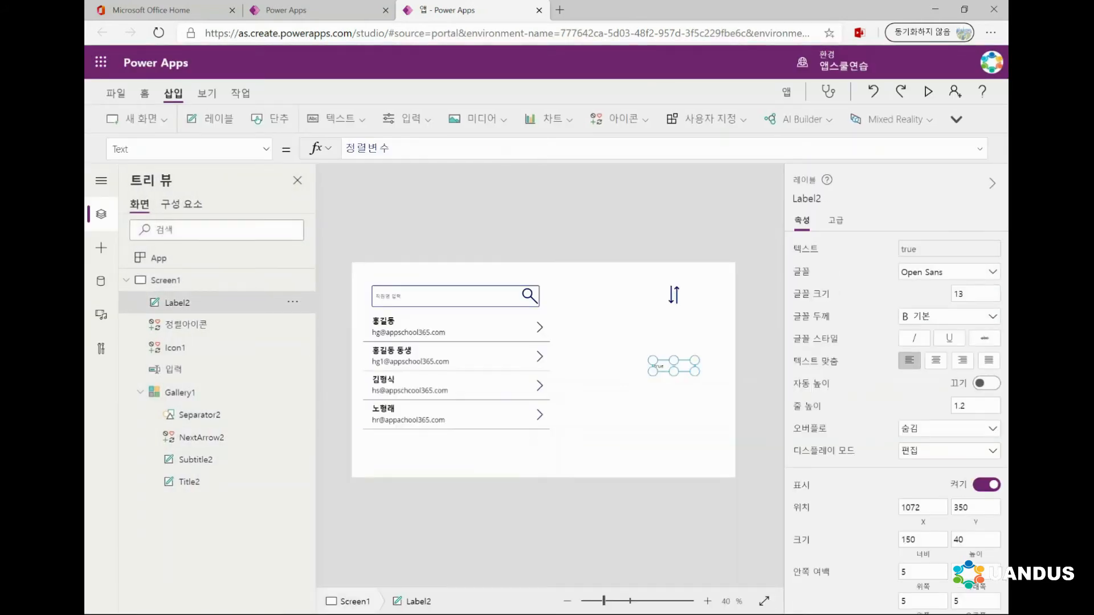
Delete the test label that displays 정렬변수.
key(Delete)
click(454, 296)
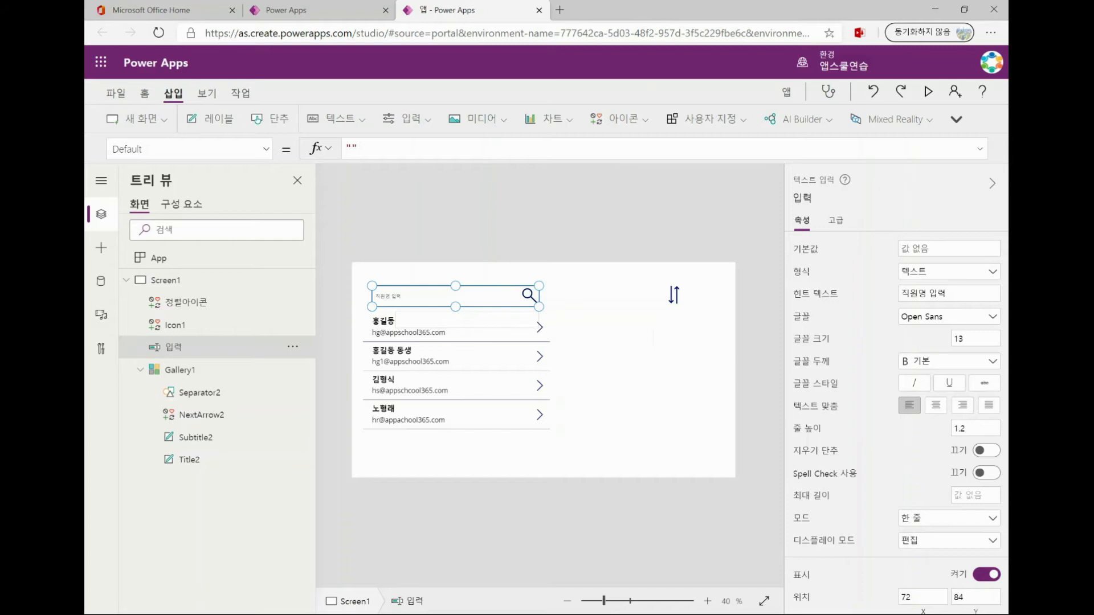
Duplicate Gallery1 and place the copy beside the original, below the sort icon, at about X 701, Y 216.
click(455, 321)
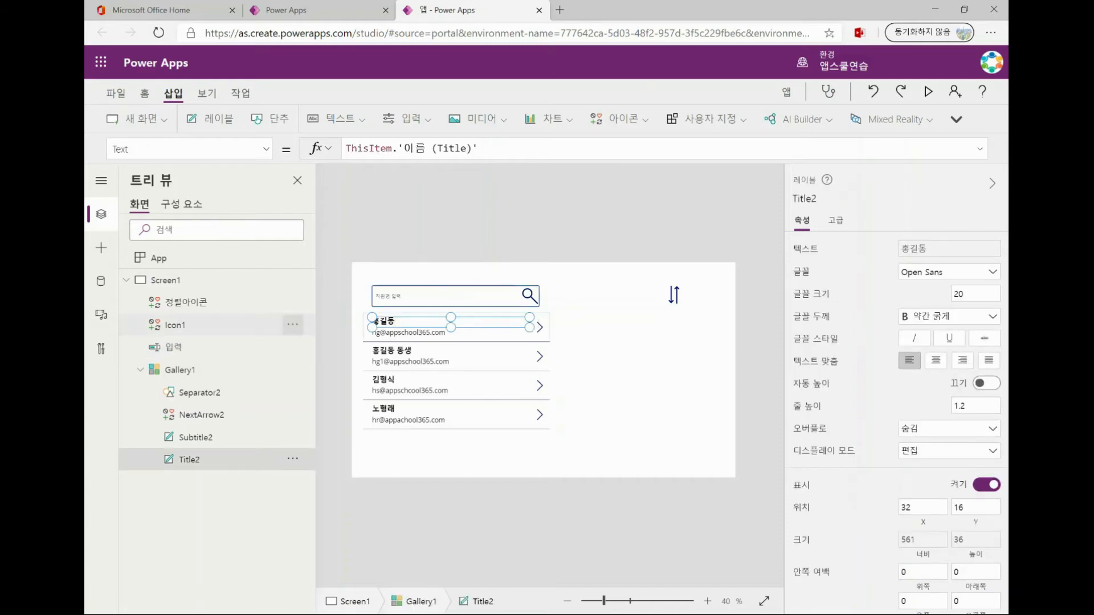
click(183, 370)
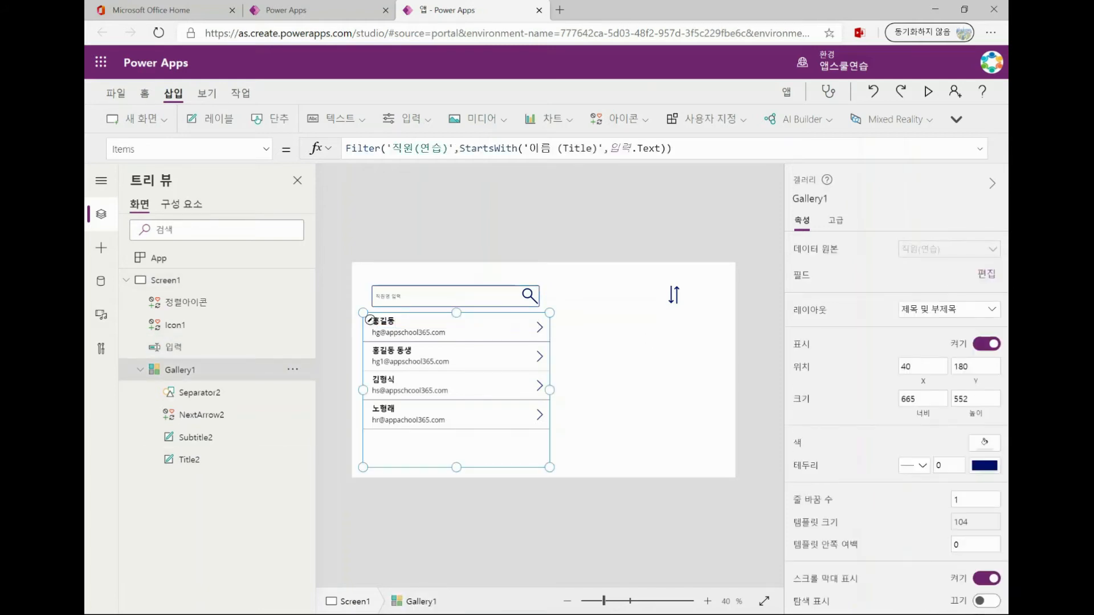
click(346, 149)
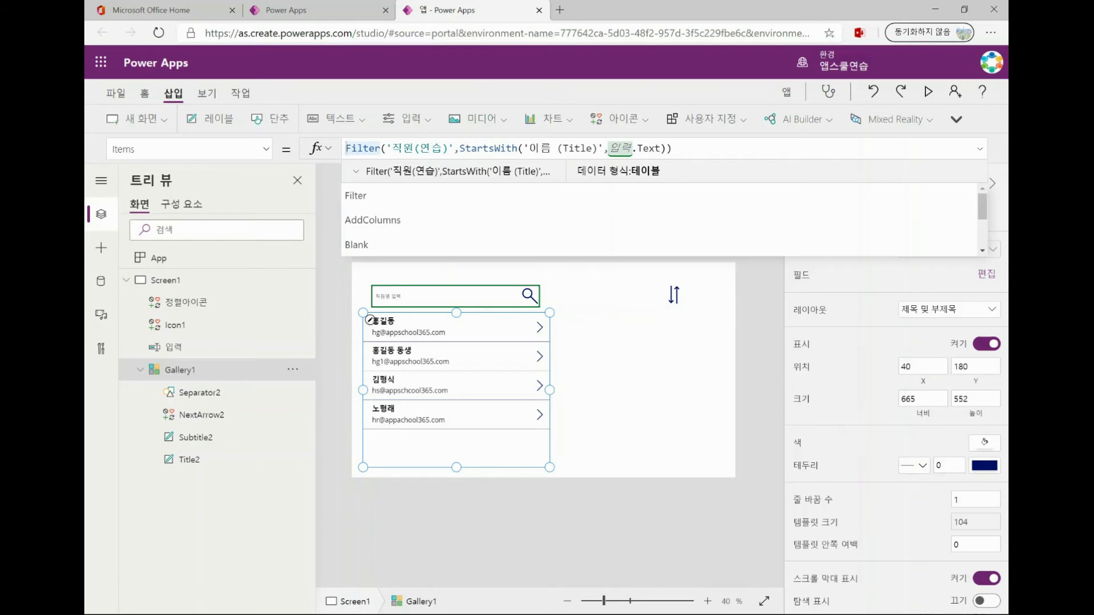
click(433, 321)
click(456, 365)
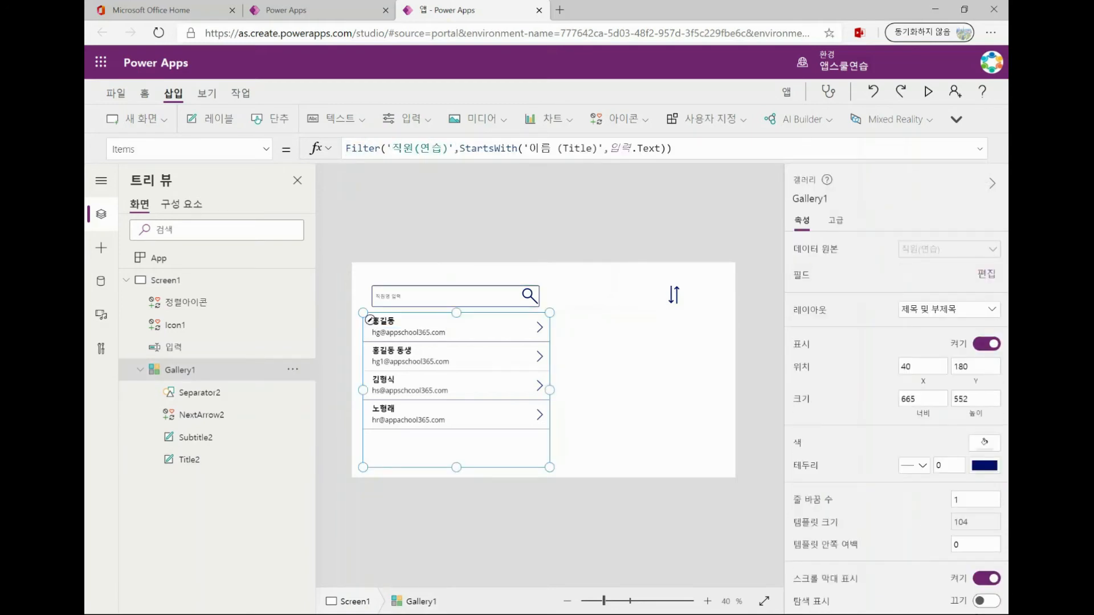
key(ctrl+c)
key(ctrl+v)
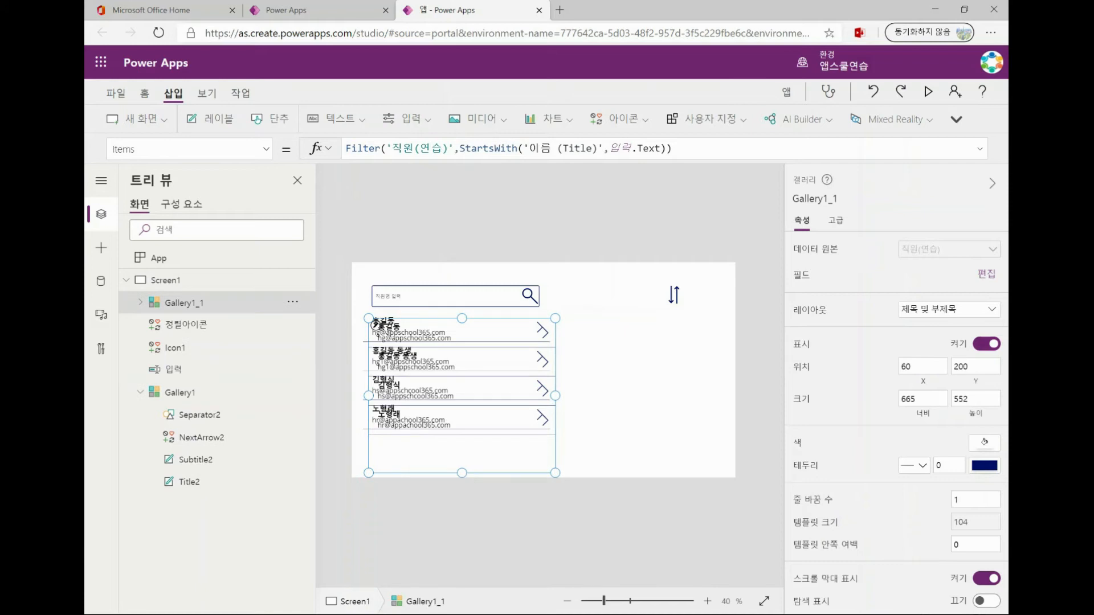
drag(456, 449, 635, 455)
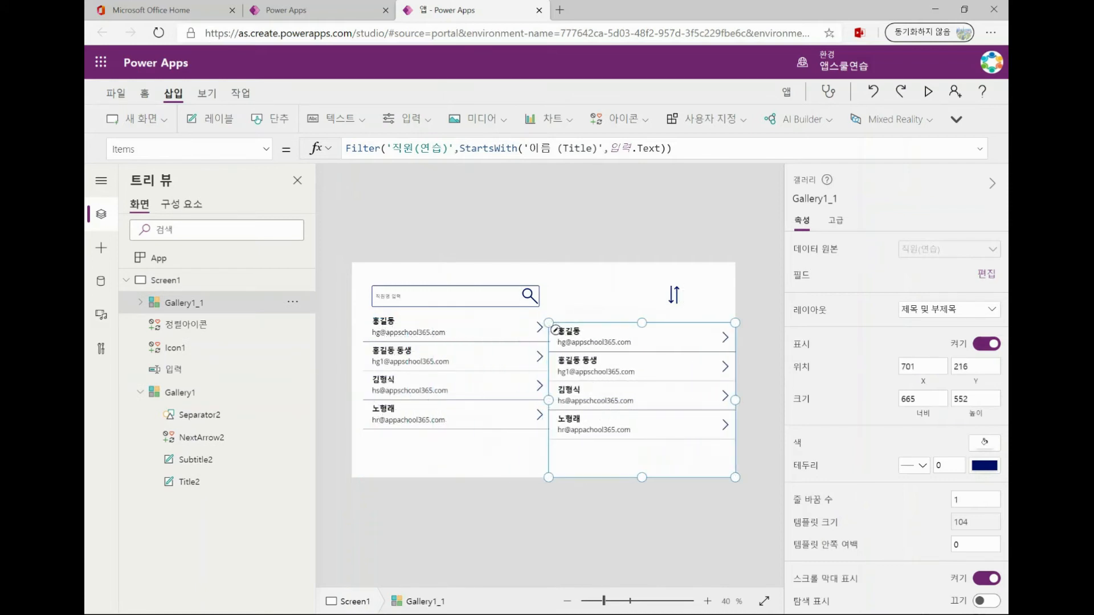
Move the original Gallery1 to the screen's edge at X 0, about Y 192.
click(444, 332)
click(445, 321)
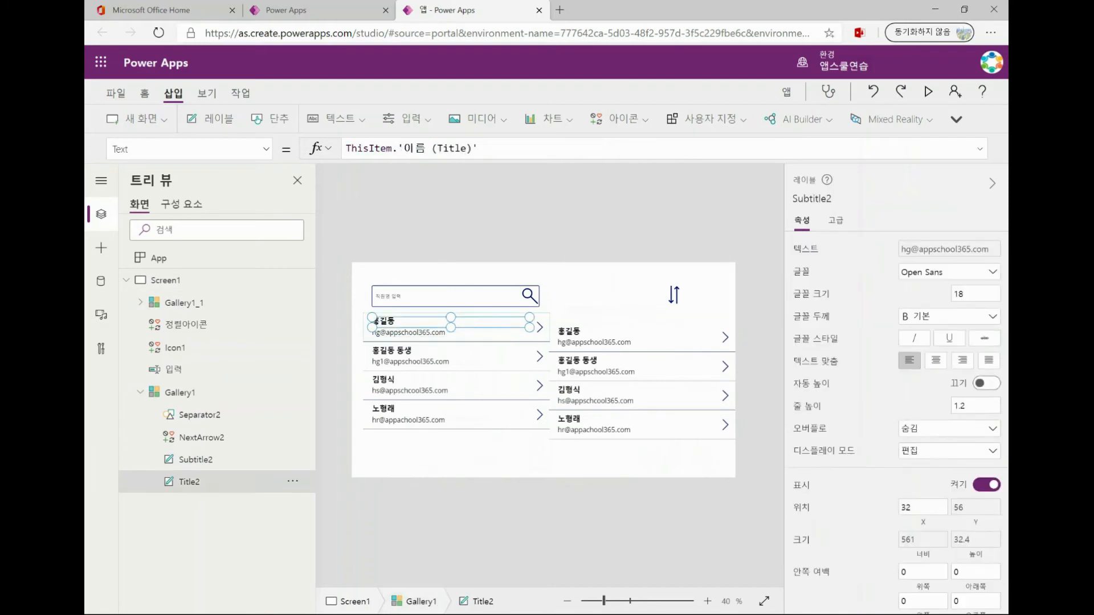
click(455, 390)
drag(455, 393, 444, 397)
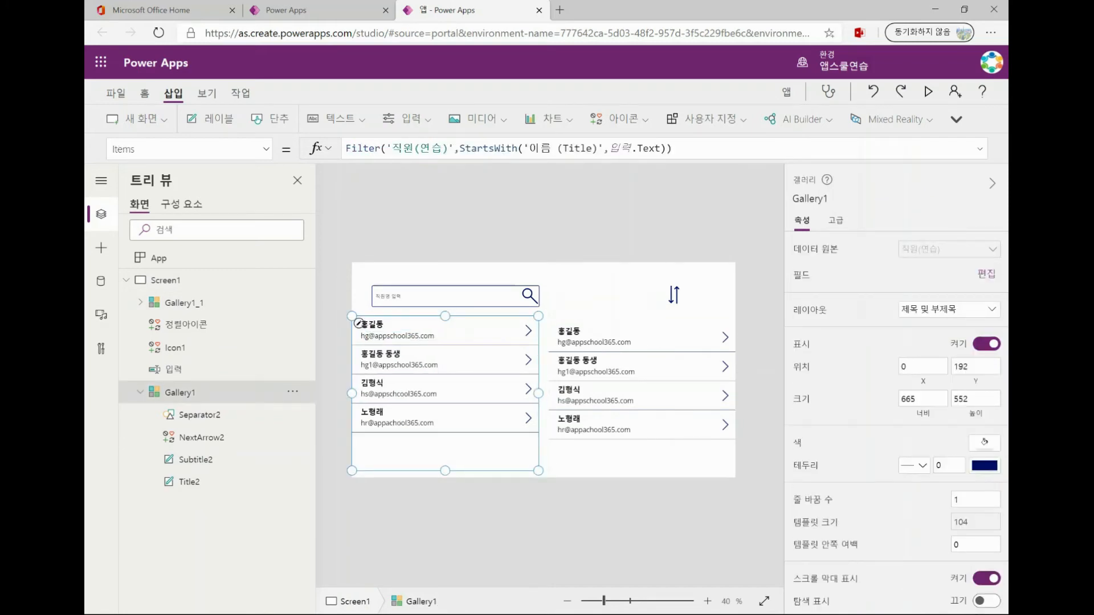
Move the name search box to about X 35, Y 89 and shift the magnifier icon back inside its end.
click(456, 518)
click(455, 296)
drag(456, 296, 446, 298)
click(530, 296)
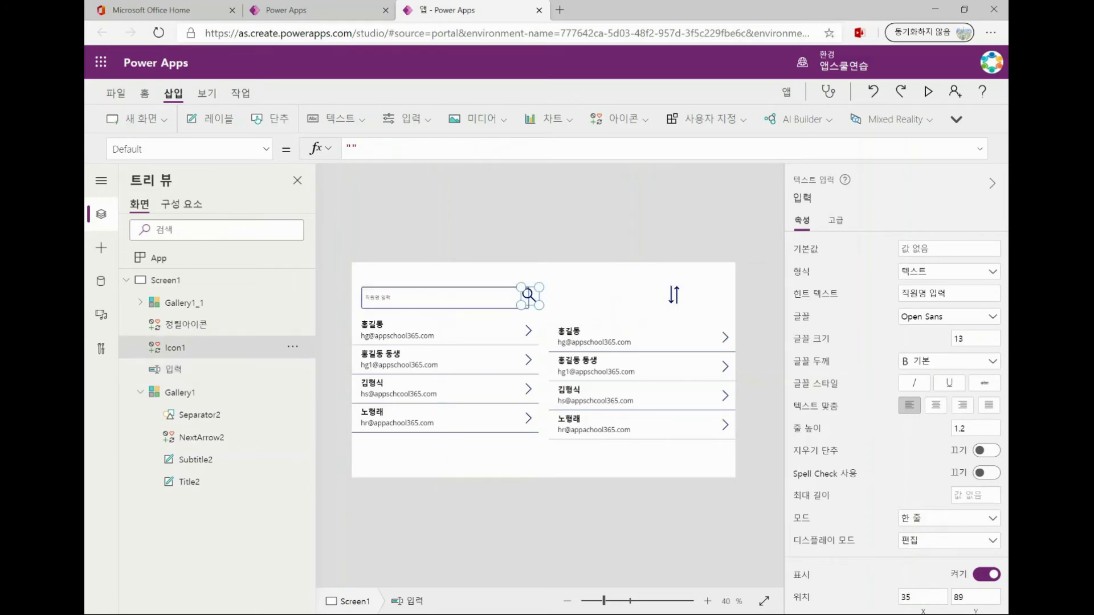
drag(530, 296, 515, 297)
click(592, 297)
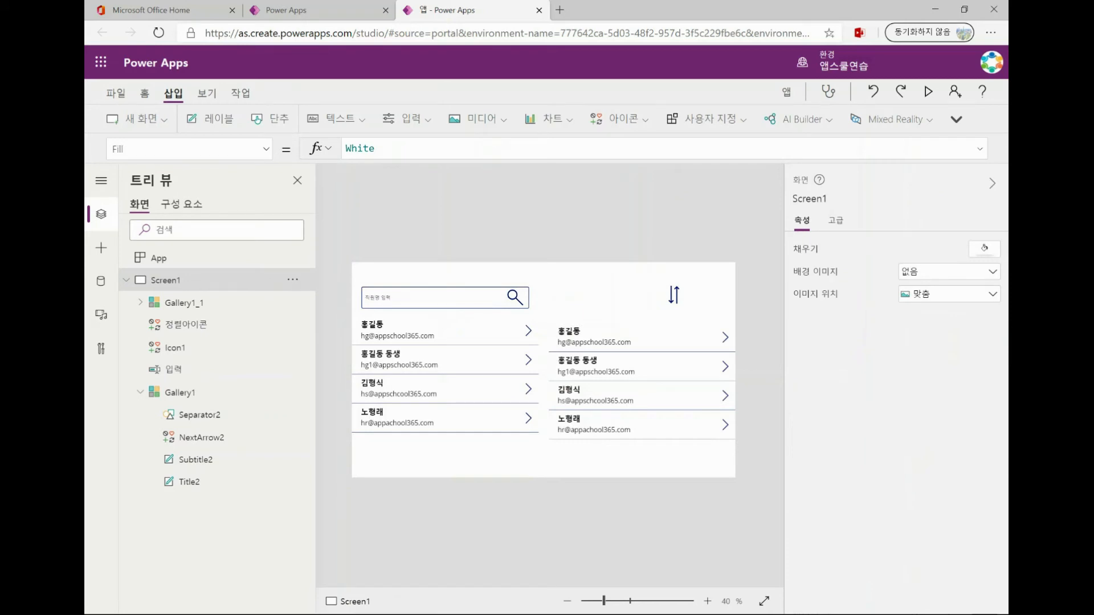
Rename the copied gallery as Gallery2.
click(561, 330)
click(555, 330)
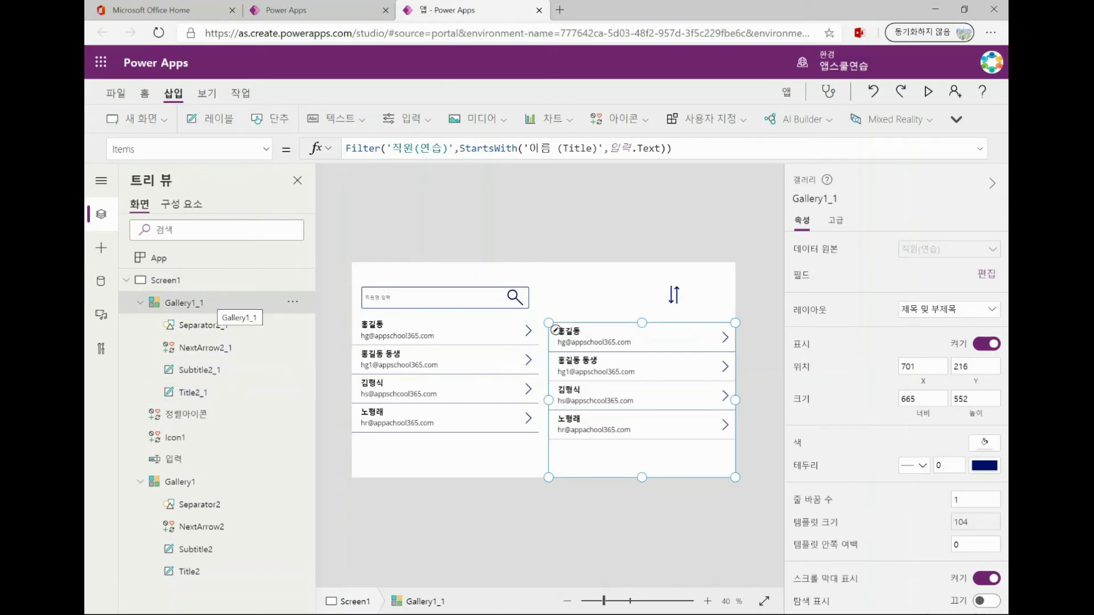
double_click(184, 303)
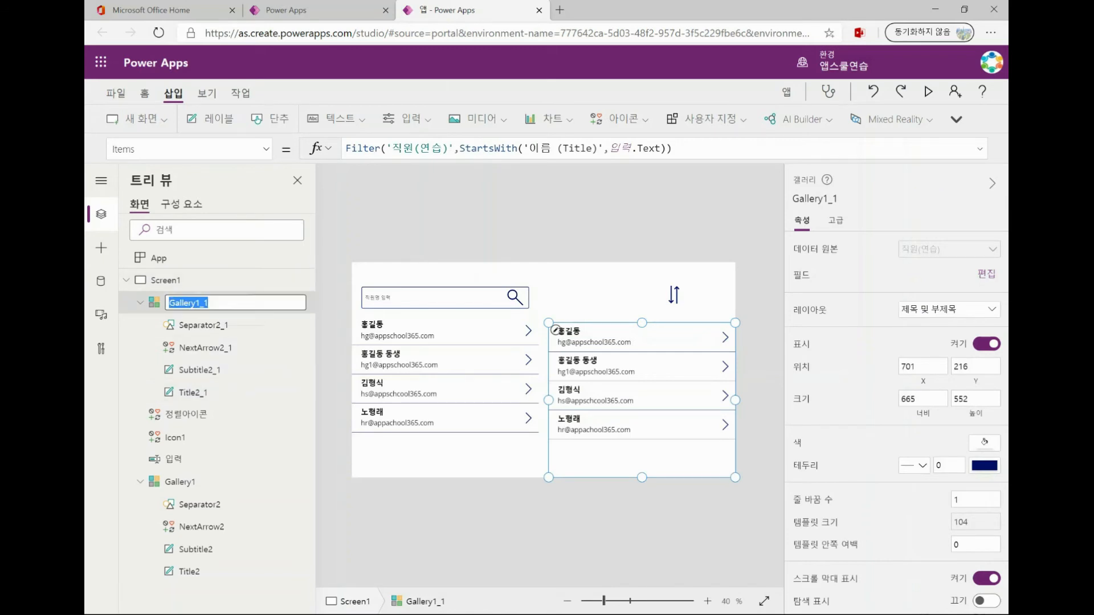
click(209, 303)
key(BackSpace)
key(BackSpace)
key(BackSpace)
text(2)
click(555, 330)
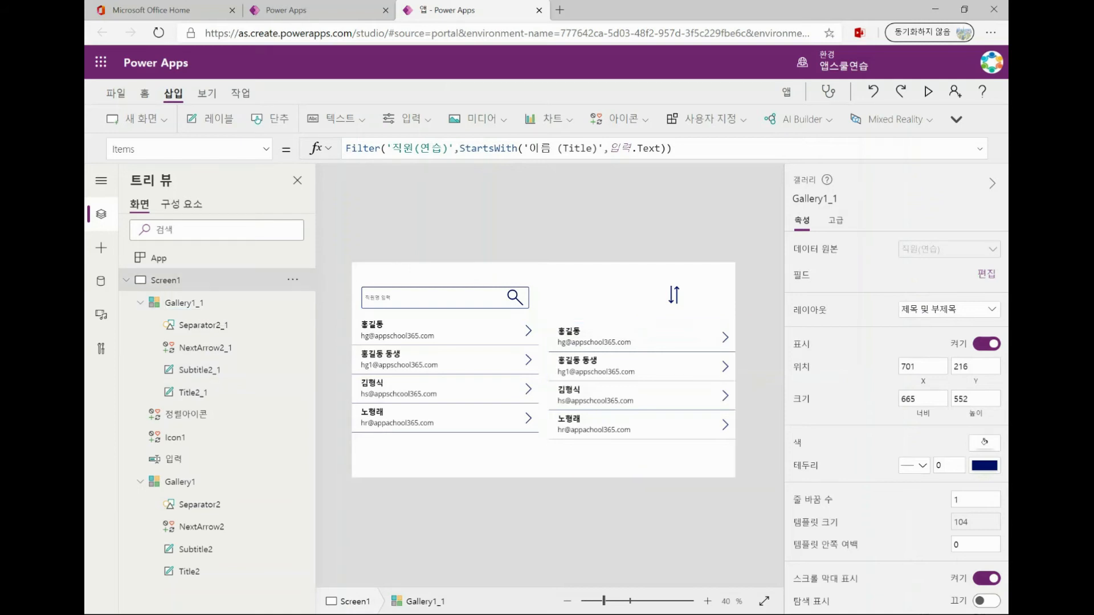
Replace Gallery2's Items formula with a SortByColumns function that uses '직원(연습)' as its source table.
click(555, 330)
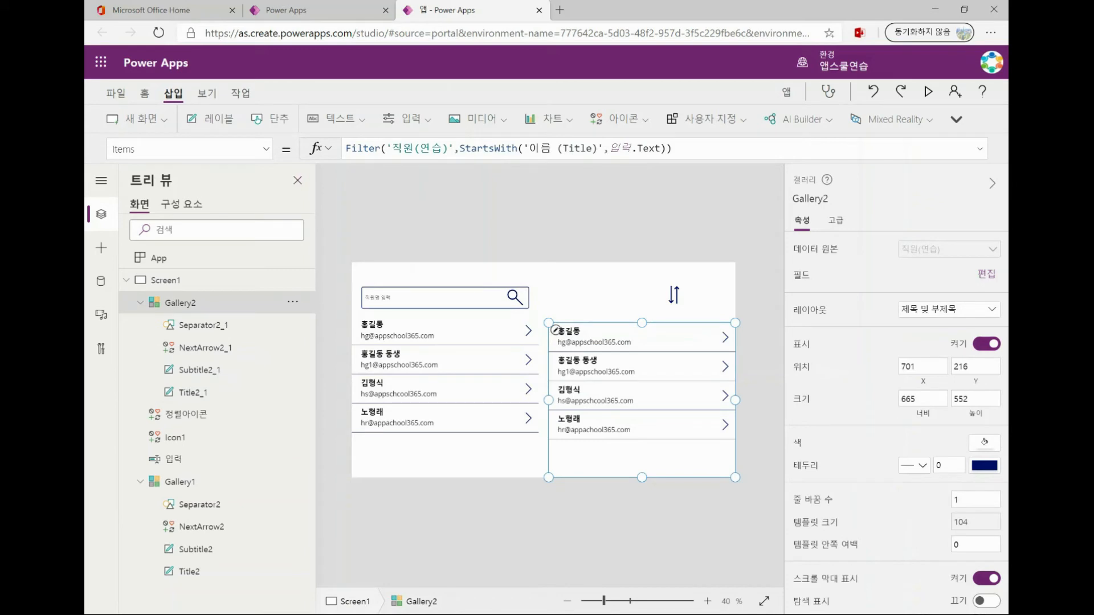
drag(672, 148, 344, 148)
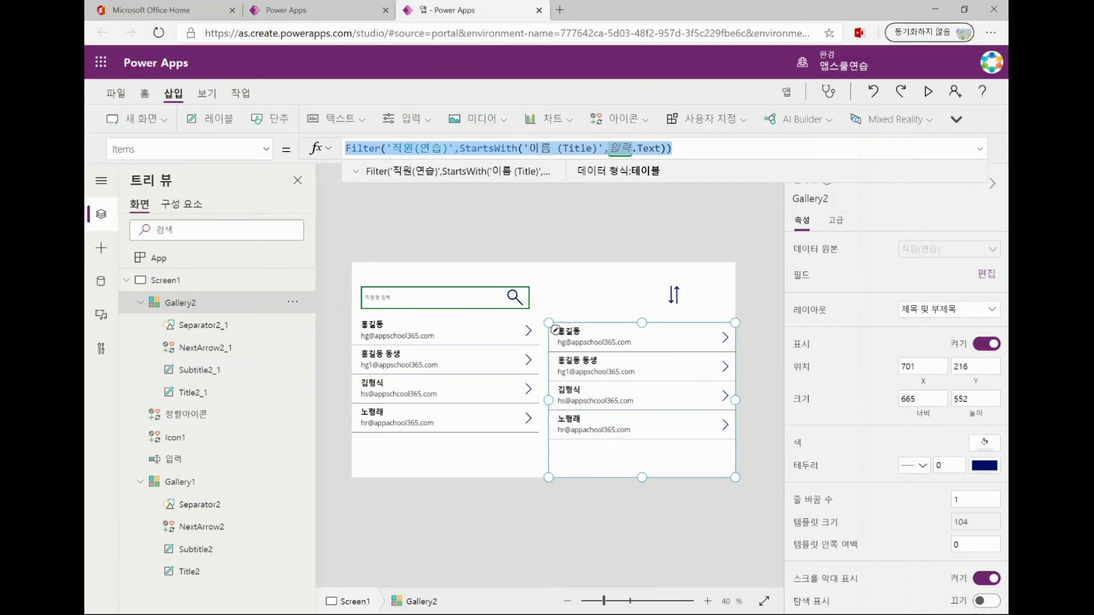
text(sor)
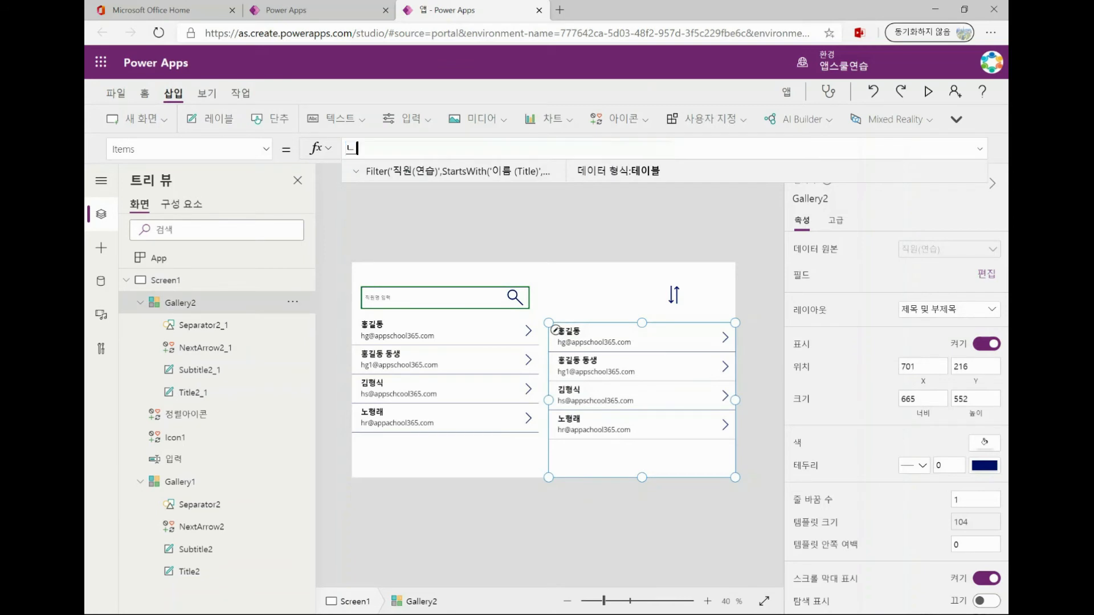
text(t)
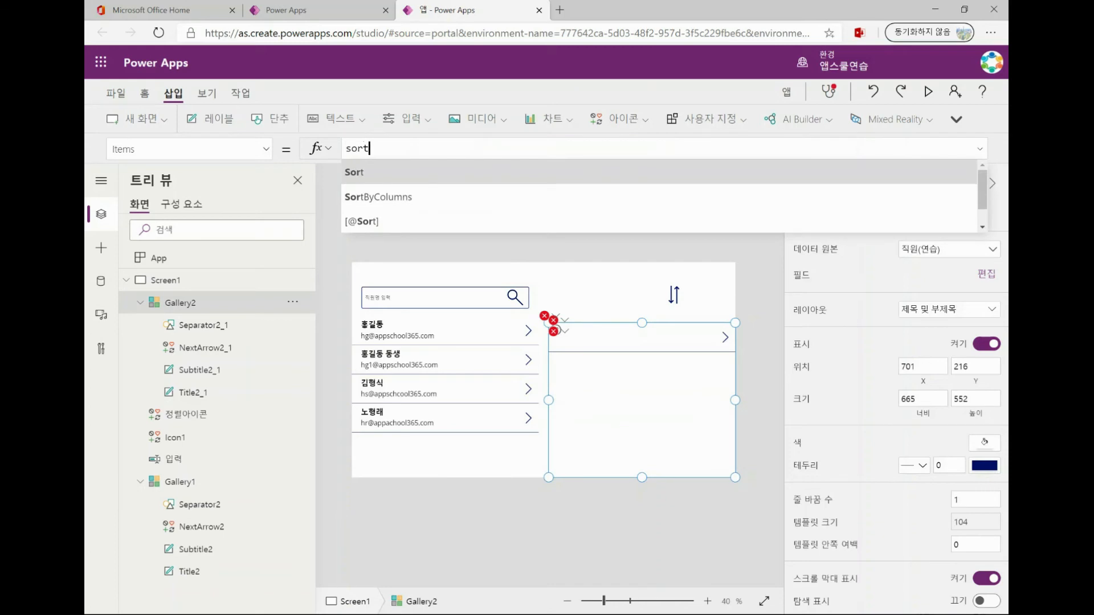
key(Down)
key(Down)
key(Up)
key(Tab)
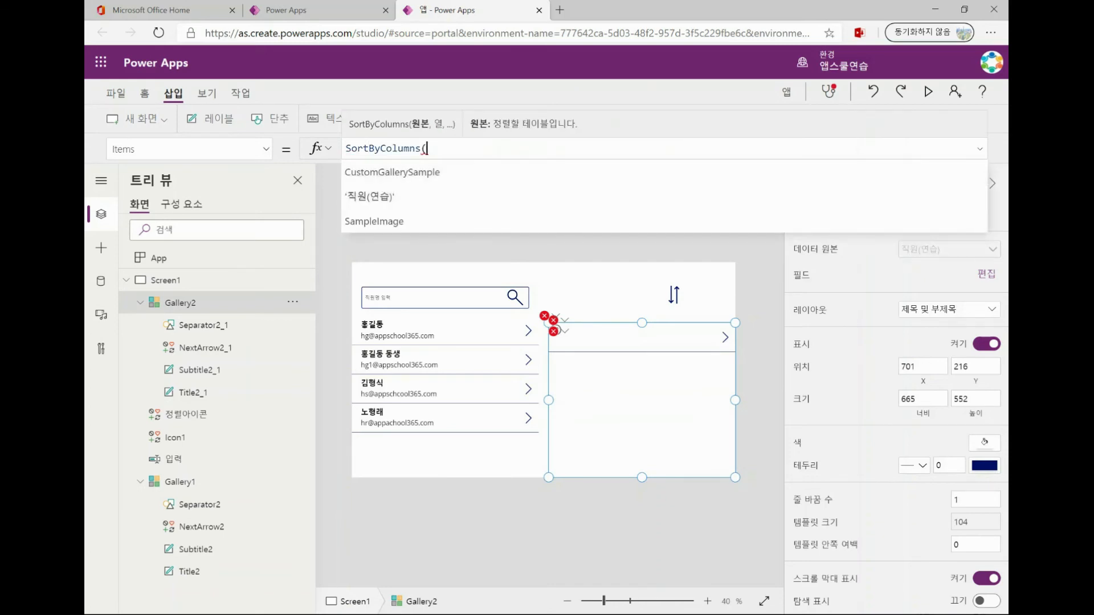
key(Down)
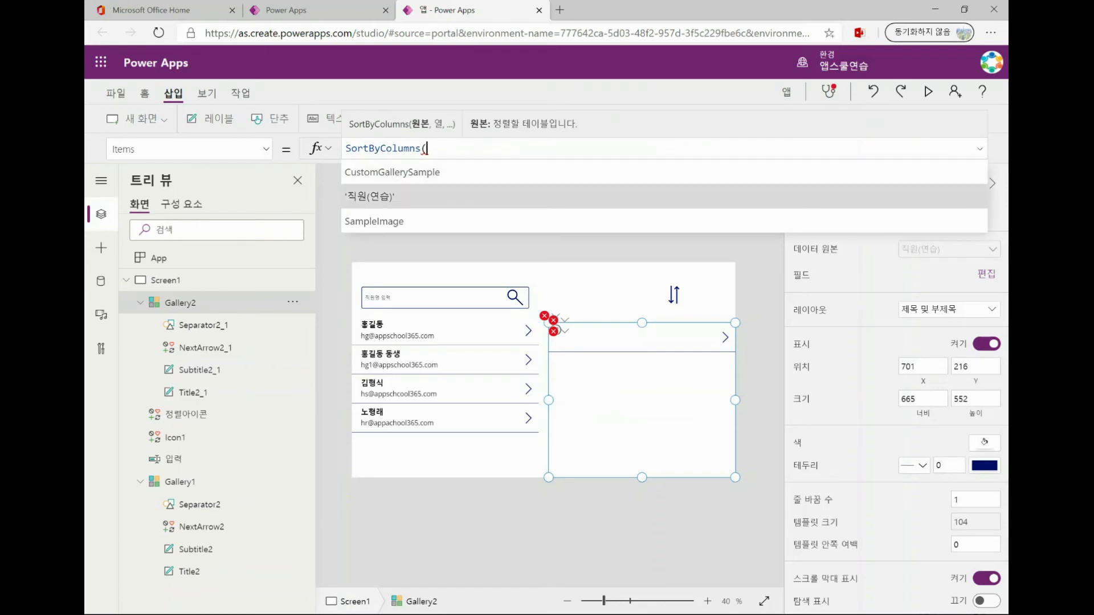
key(Tab)
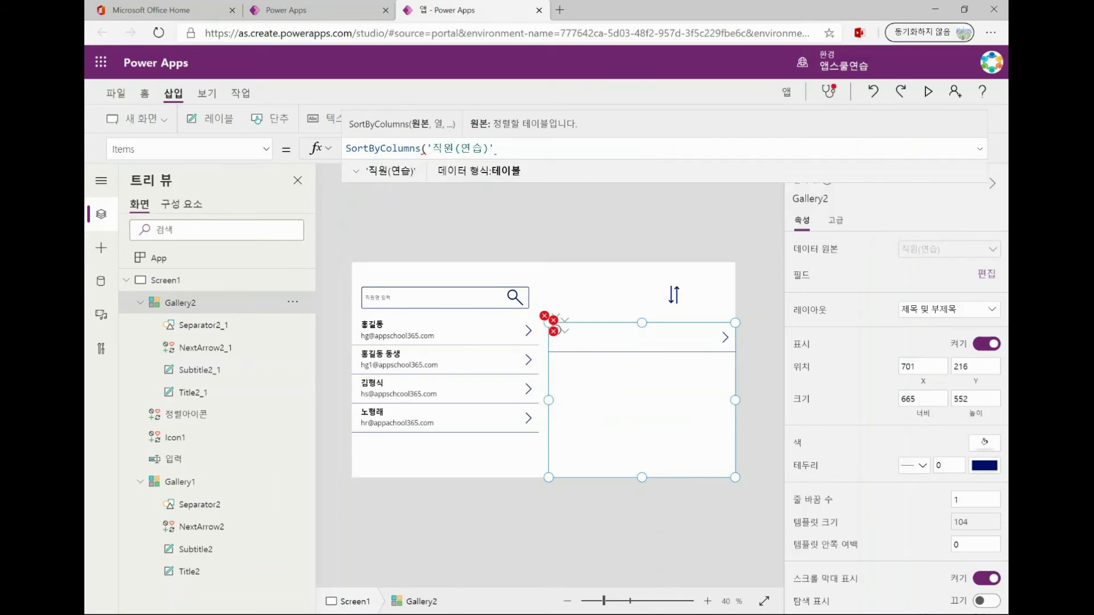
Look through the suggested column names and enter "이름" as the column argument of Gallery2's SortByColumns formula.
text(,")
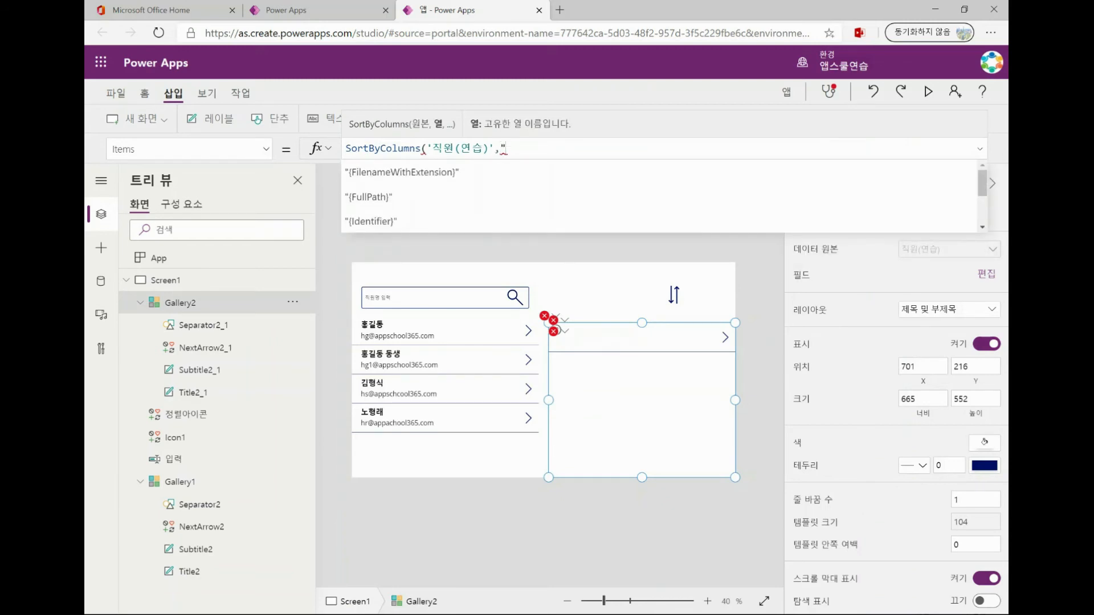
scroll(659, 177, down, 1)
scroll(659, 196, down, 2)
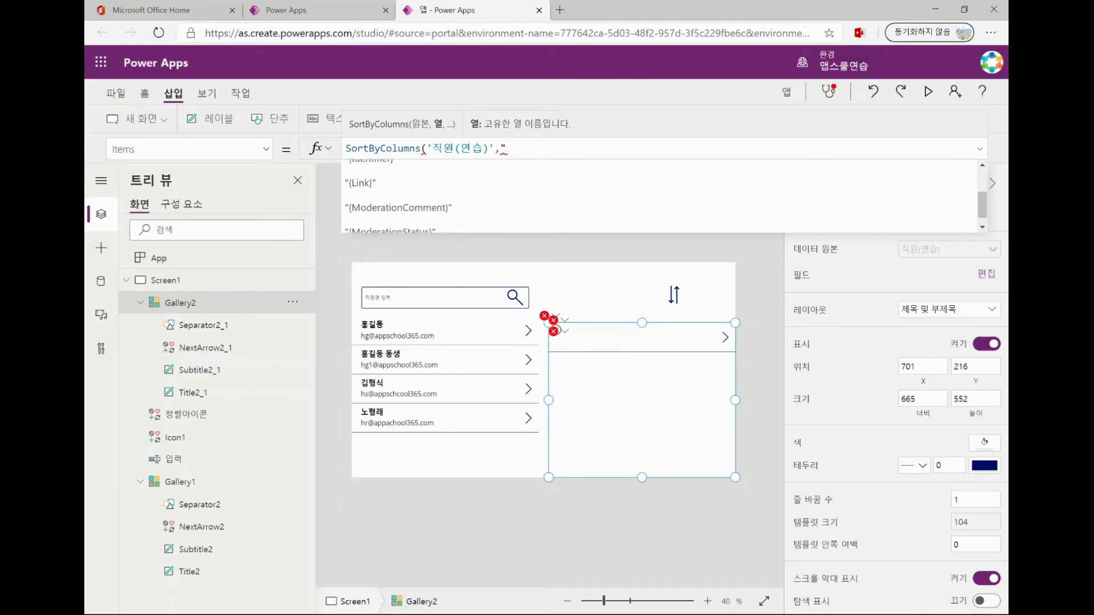
scroll(659, 197, down, 3)
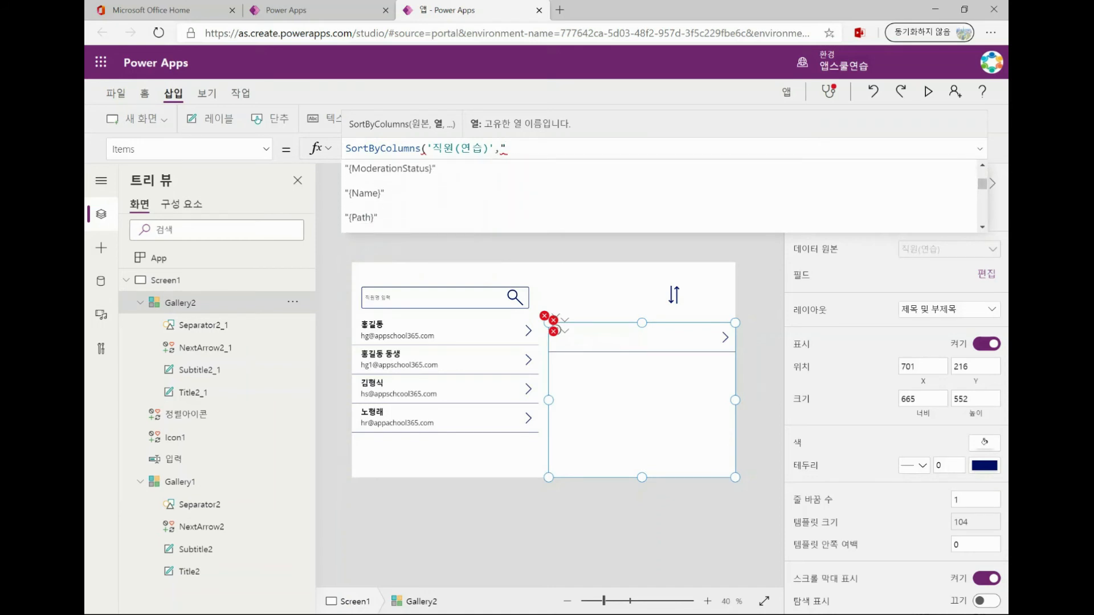
scroll(660, 196, down, 4)
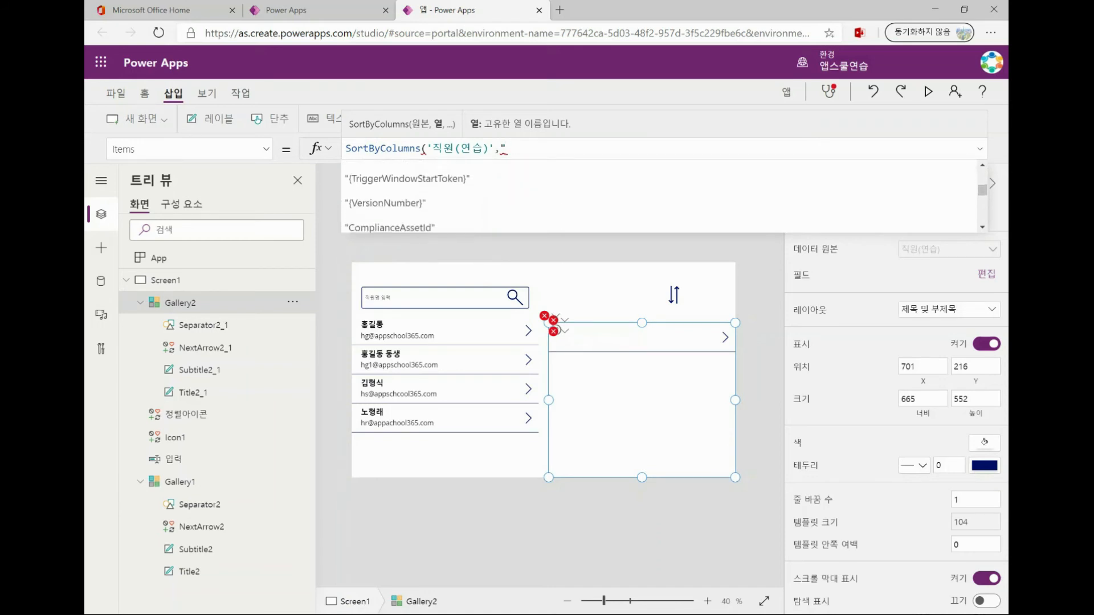
scroll(659, 196, down, 4)
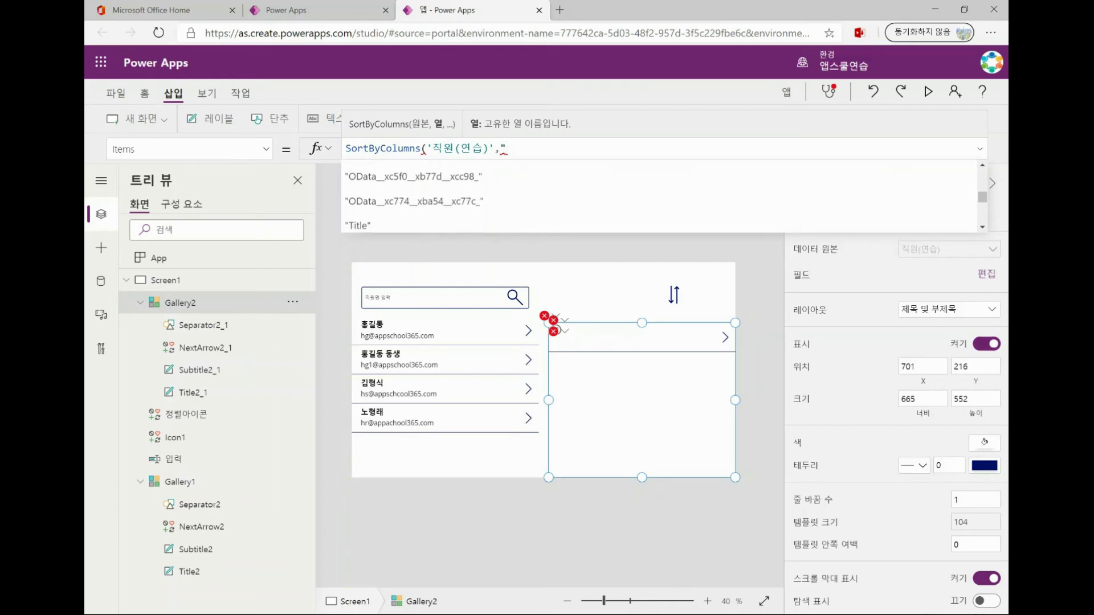
scroll(659, 197, down, 5)
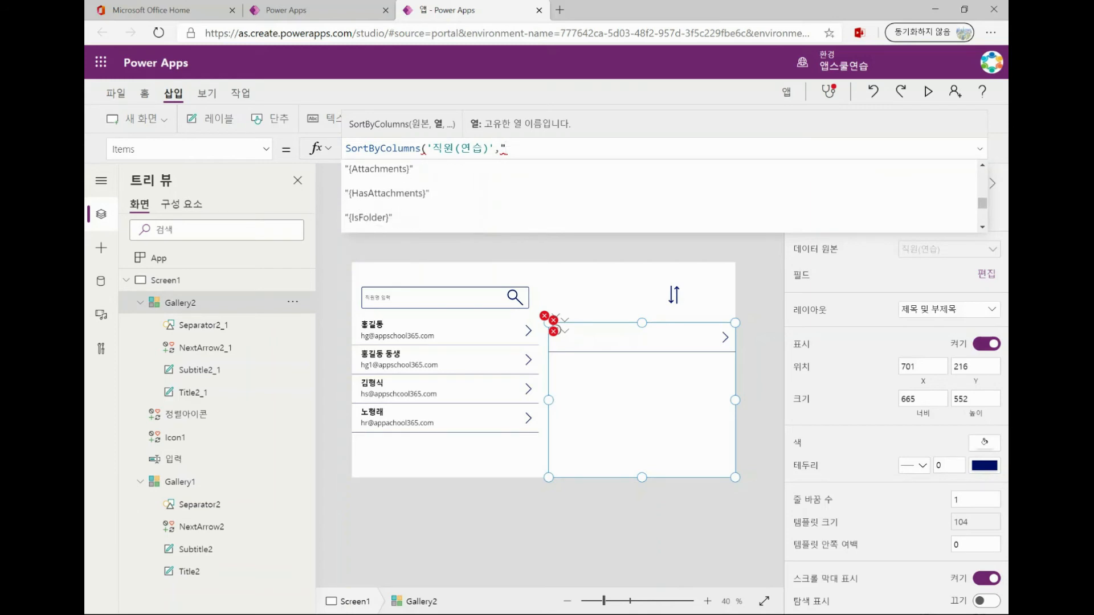
scroll(659, 196, down, 3)
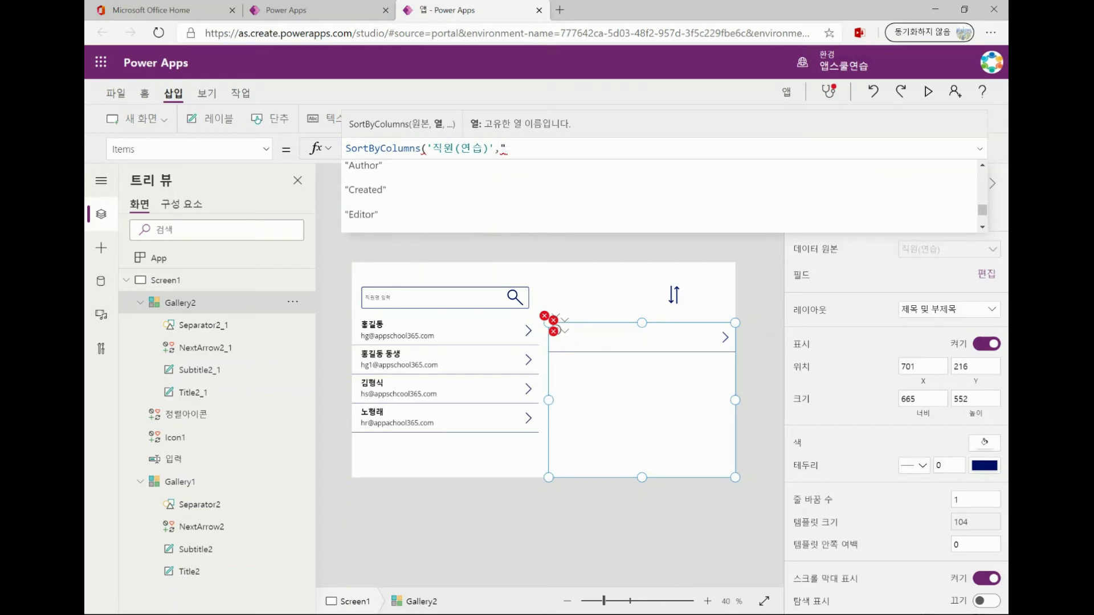
scroll(659, 197, down, 6)
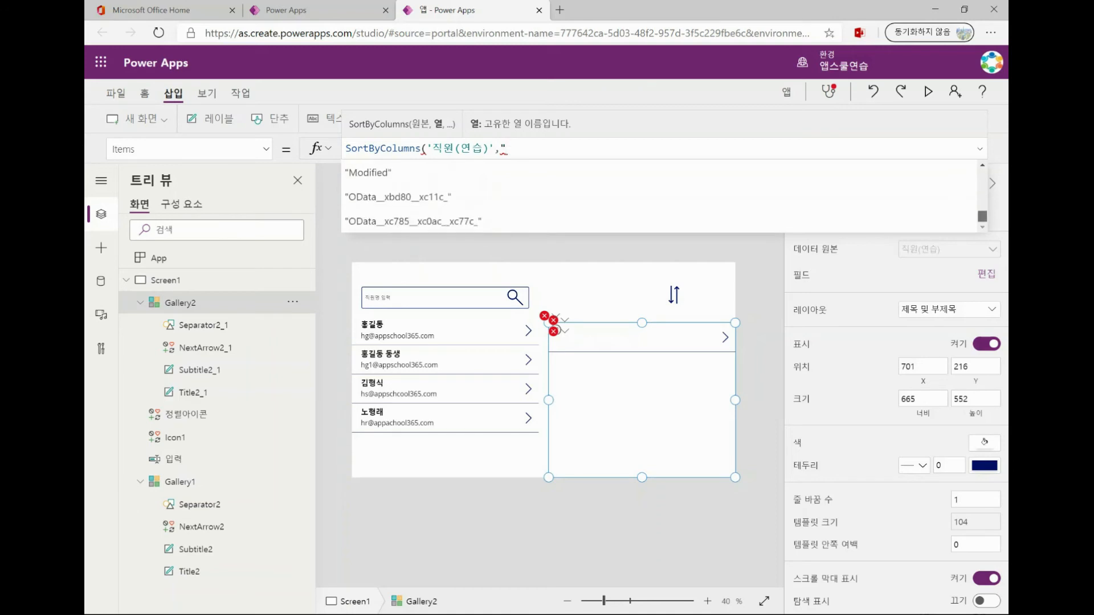
key(BackSpace)
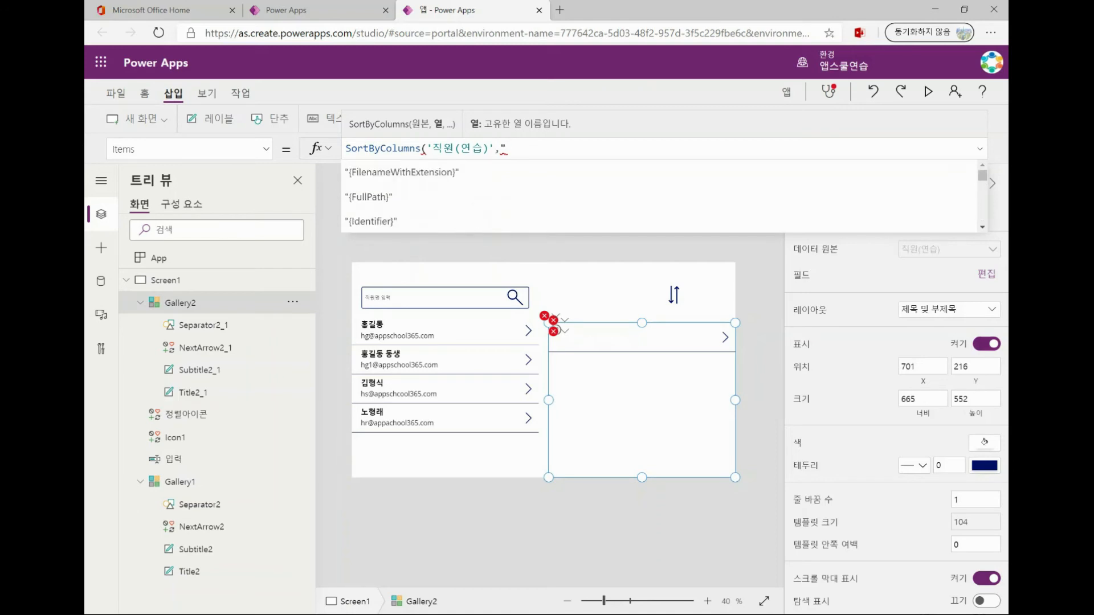
text("dl)
key(BackSpace)
key(BackSpace)
text(이)
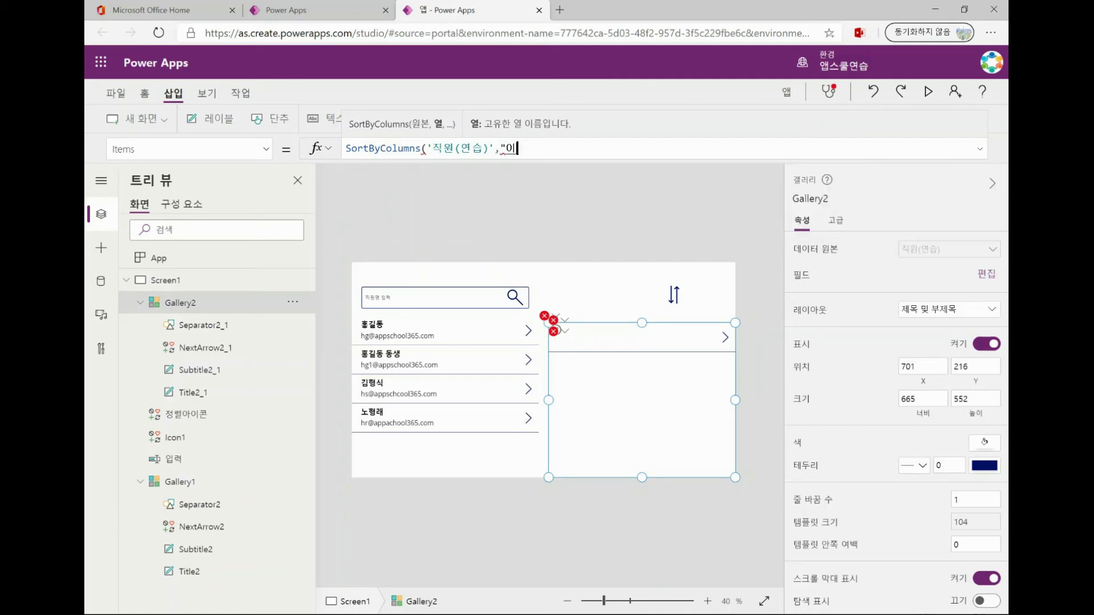
text(름")
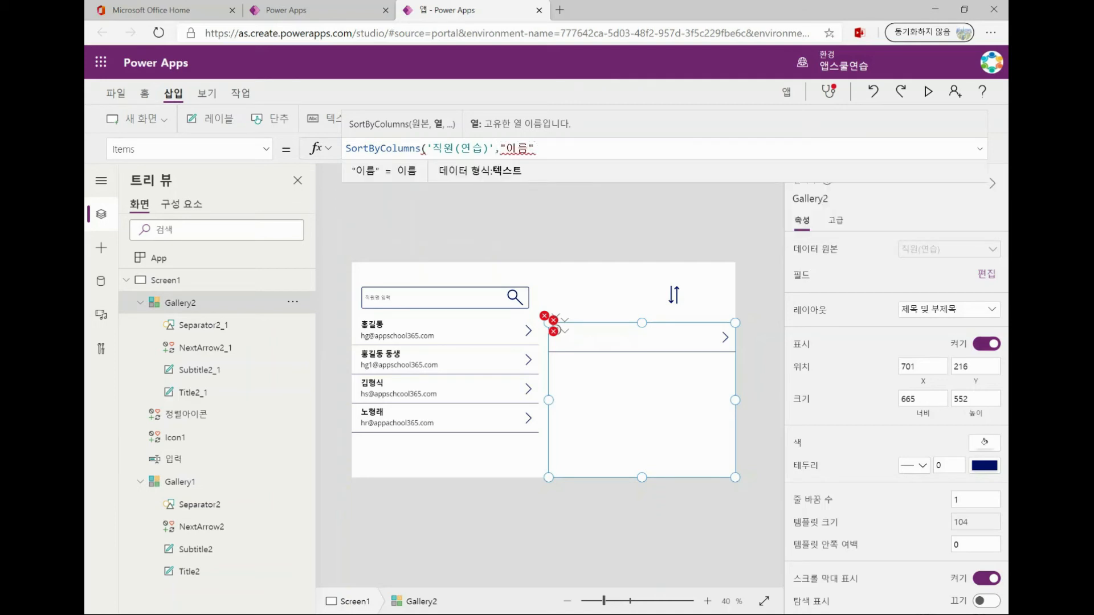
Begin the order argument of Gallery2's SortByColumns formula with an If function that tests the variable 정렬변수.
text(,)
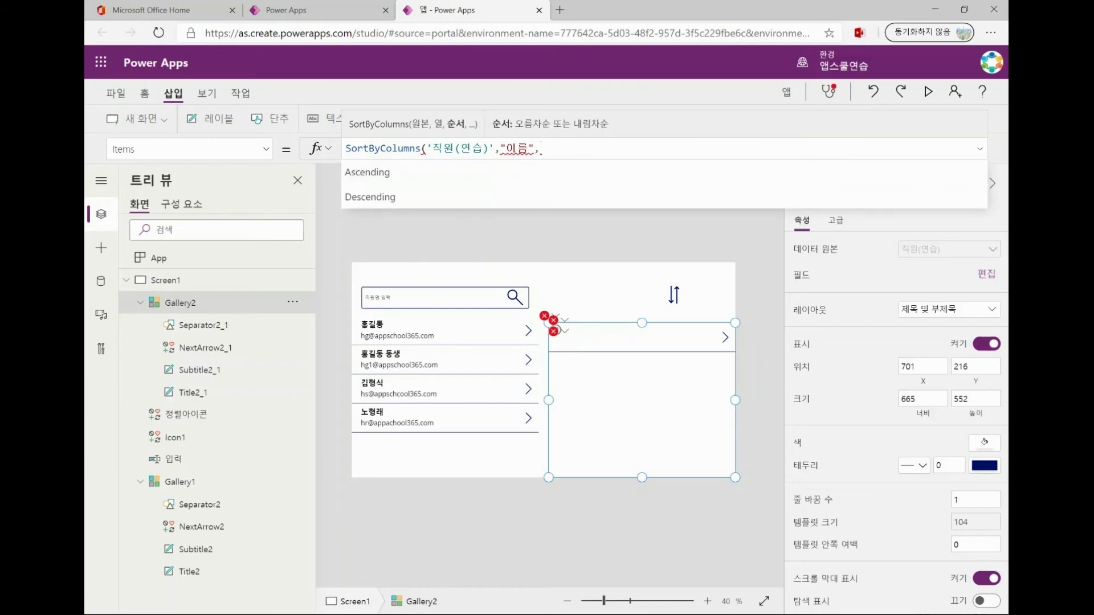
drag(540, 149, 427, 149)
click(540, 149)
text(if)
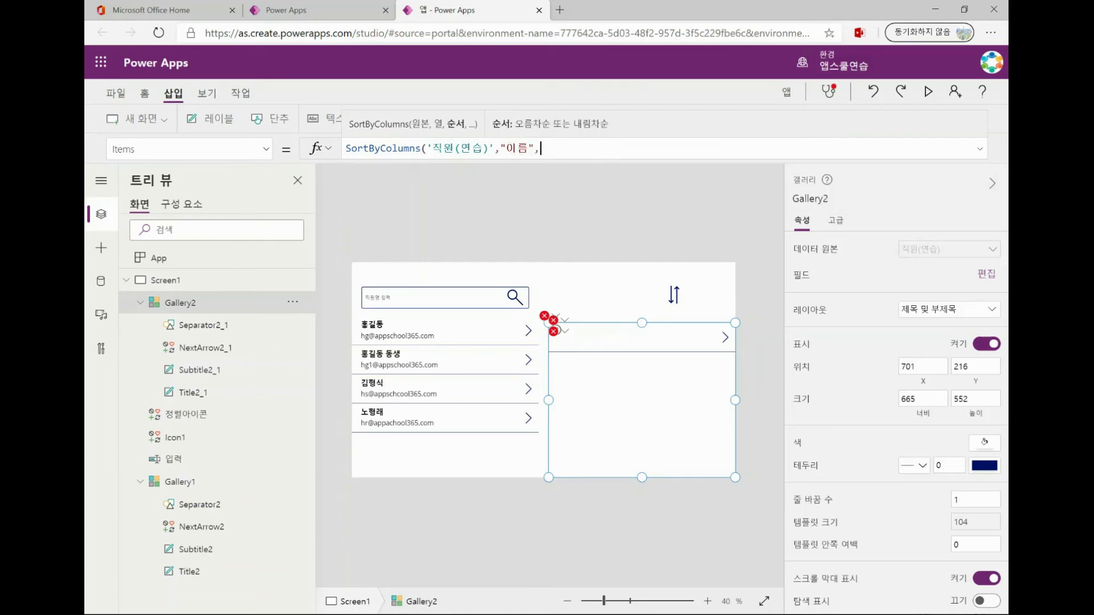
text(()
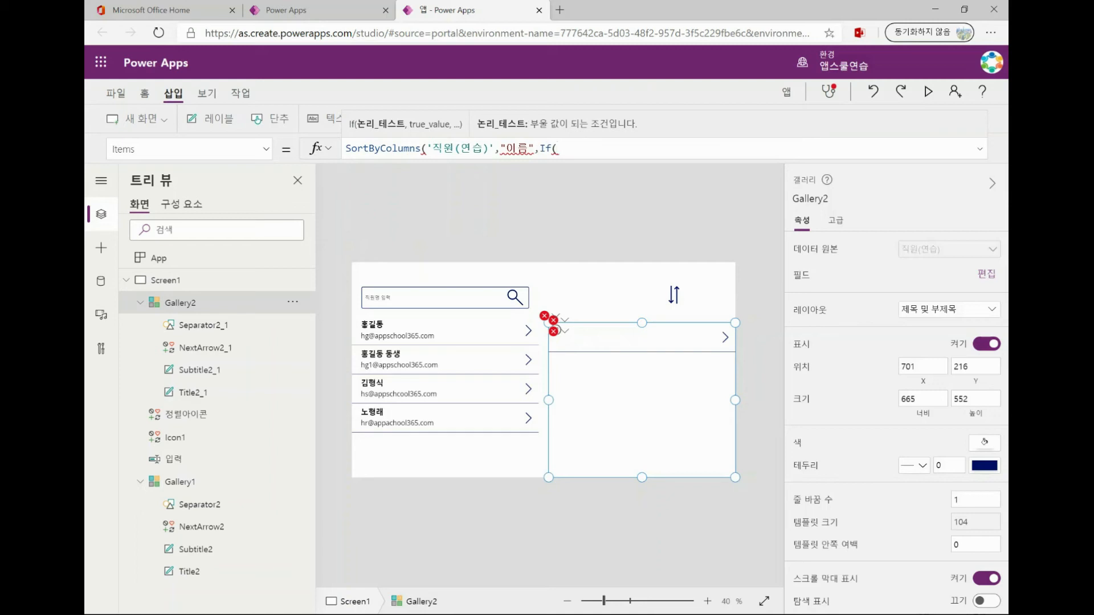
text(wjd)
text(정렬변수)
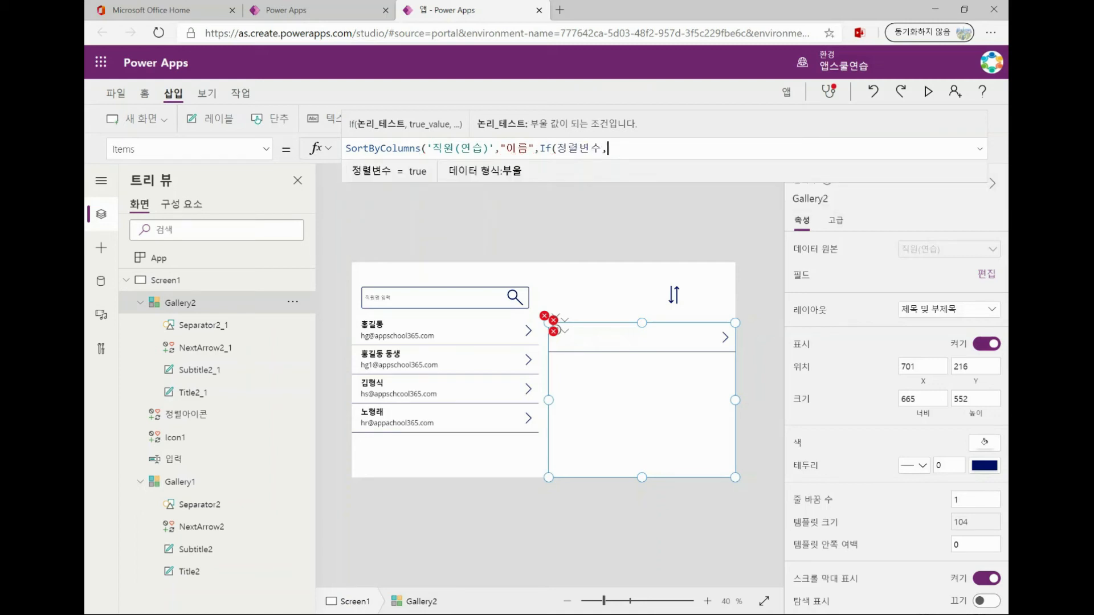
Give the If function Descending as its true value and Ascending as its false value, and close both functions.
text(,De)
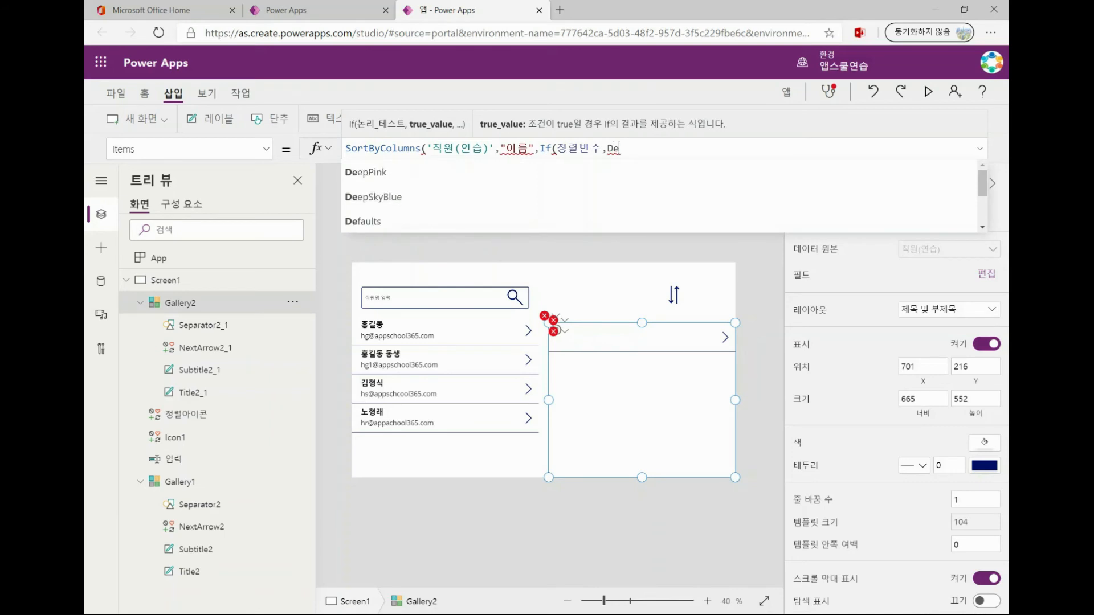
text(scending,as)
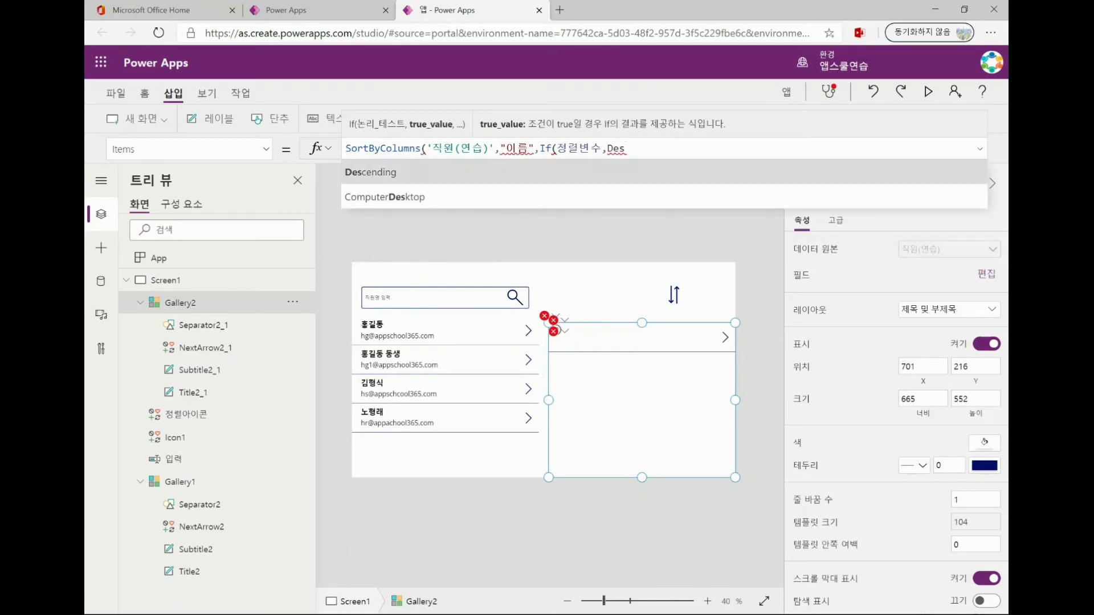
key(Tab)
text(,as)
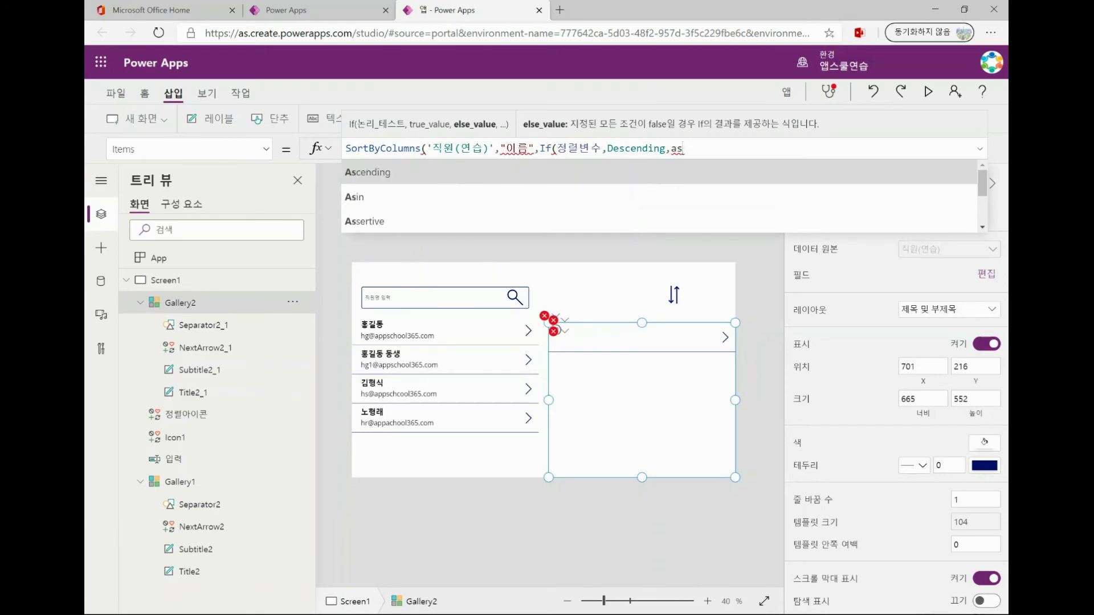
key(Tab)
text()))
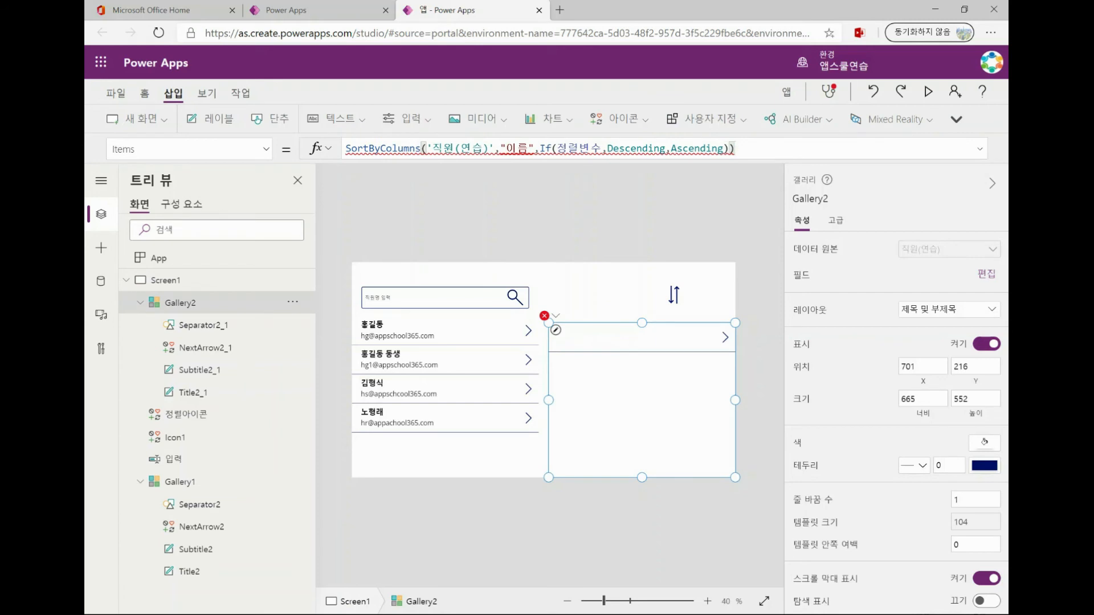
Replace the "이름" column argument in Gallery2's SortByColumns formula with the suggested column name "Title".
click(529, 148)
key(Right)
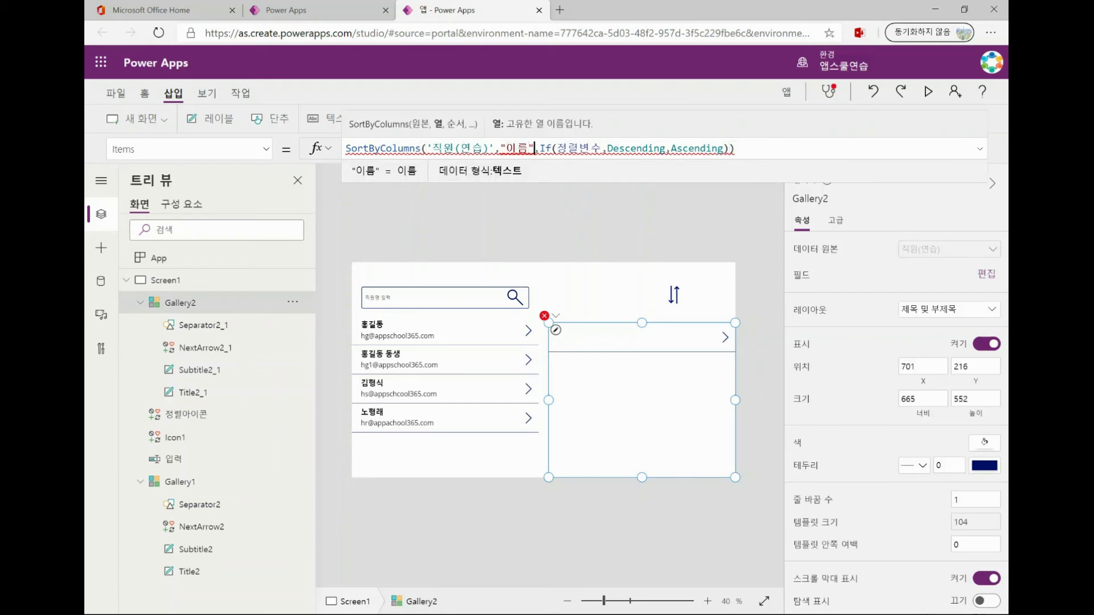
key(BackSpace)
key(BackSpace)
key(BackSpace)
key(BackSpace)
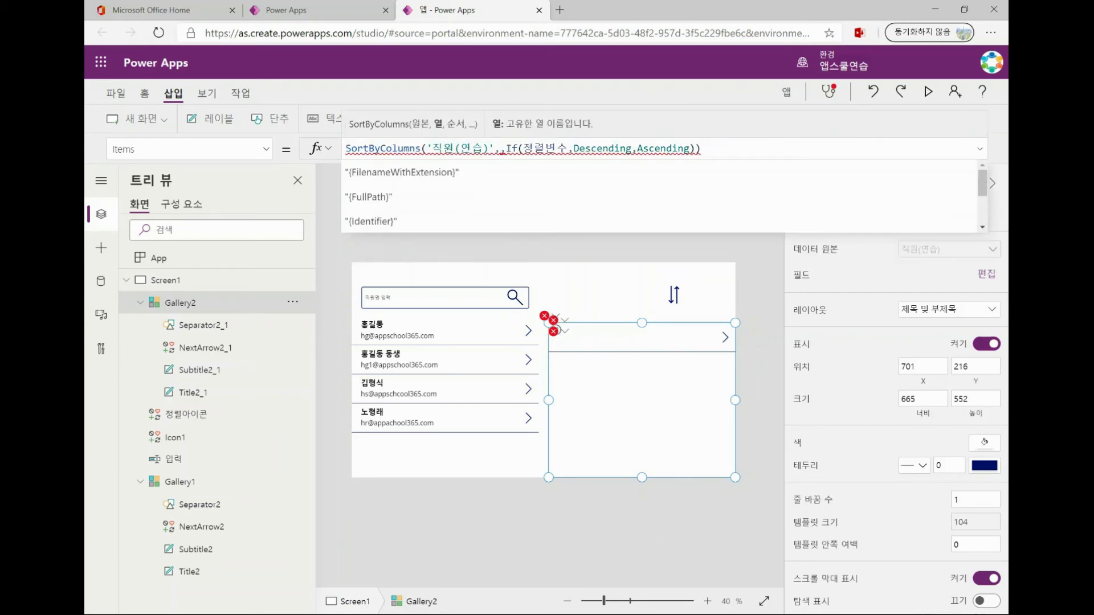
drag(982, 187, 982, 210)
scroll(661, 196, down, 1)
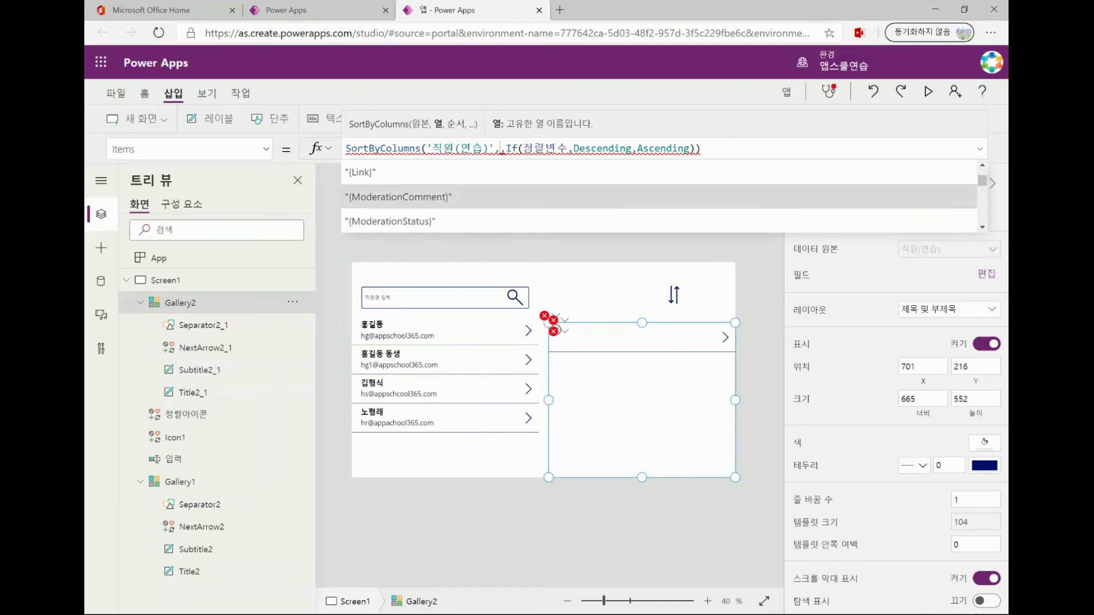
scroll(660, 183, down, 1)
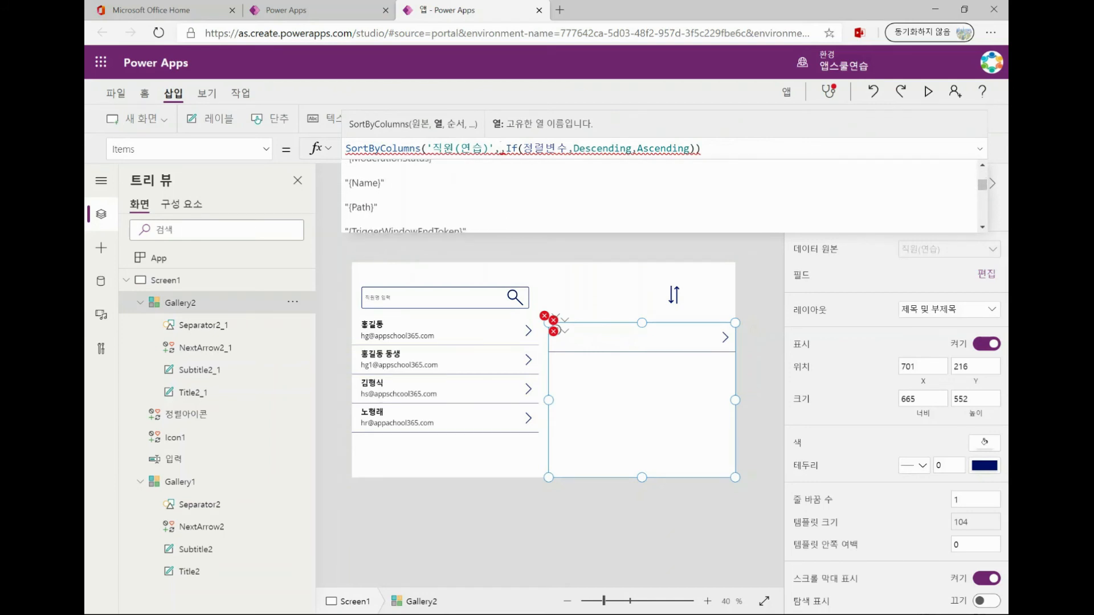
scroll(659, 196, down, 3)
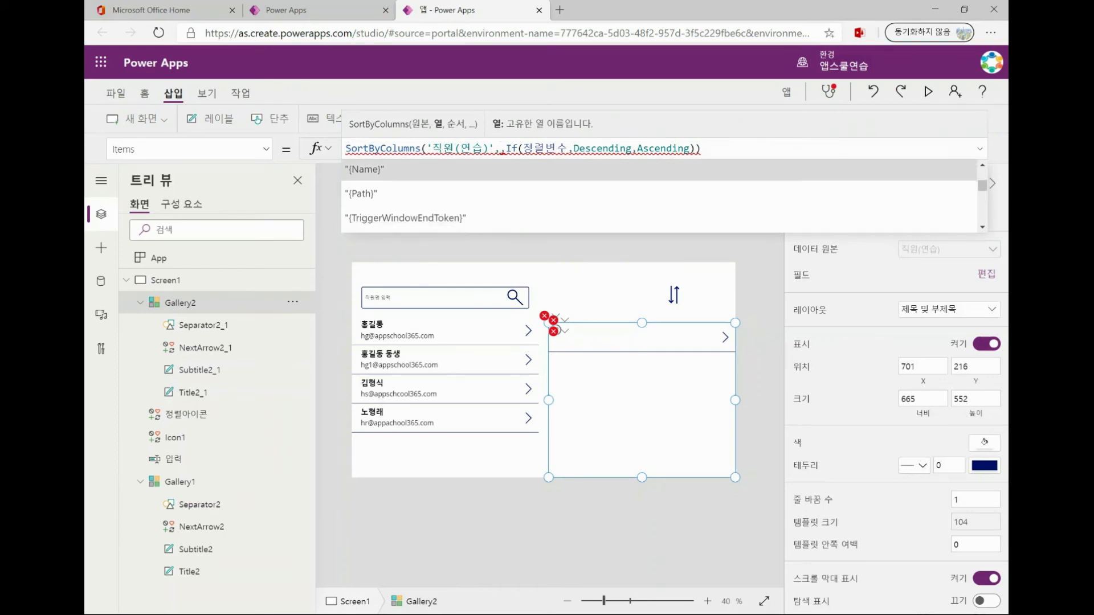
scroll(660, 196, down, 5)
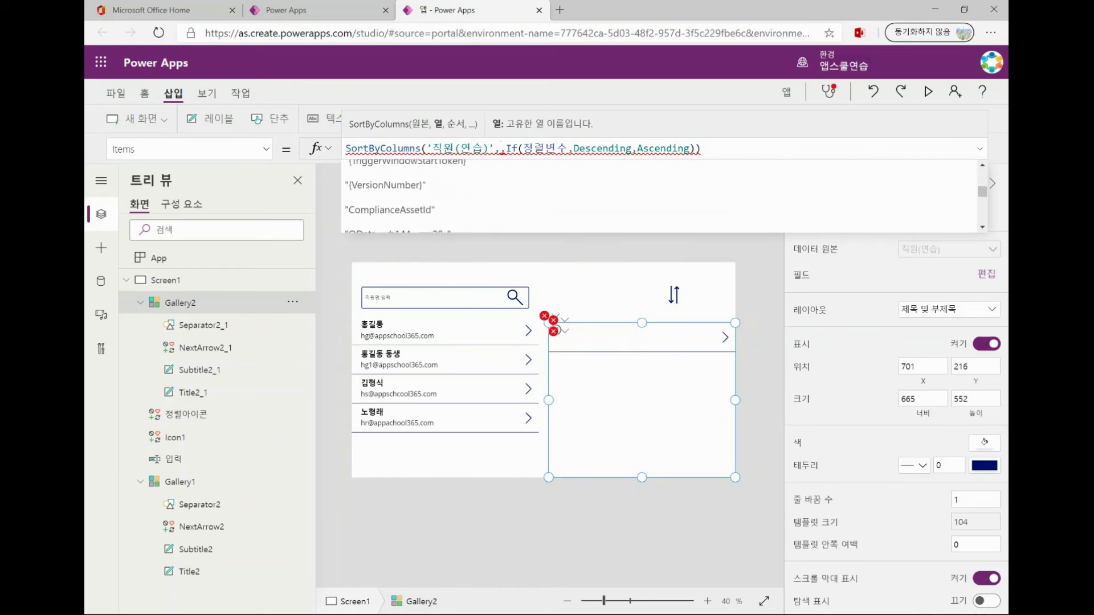
scroll(659, 196, down, 2)
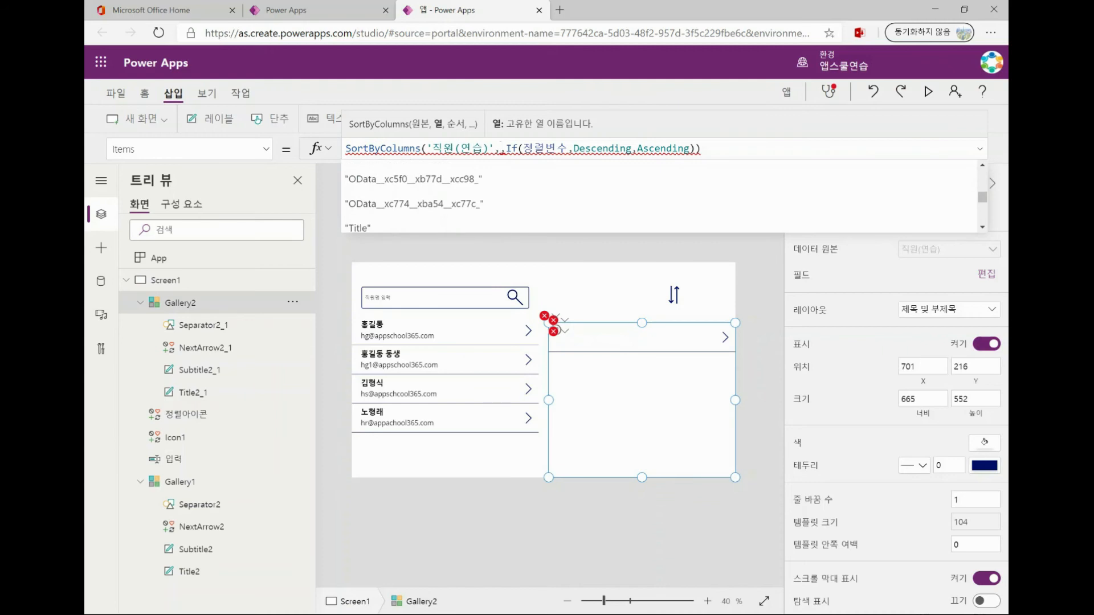
click(659, 196)
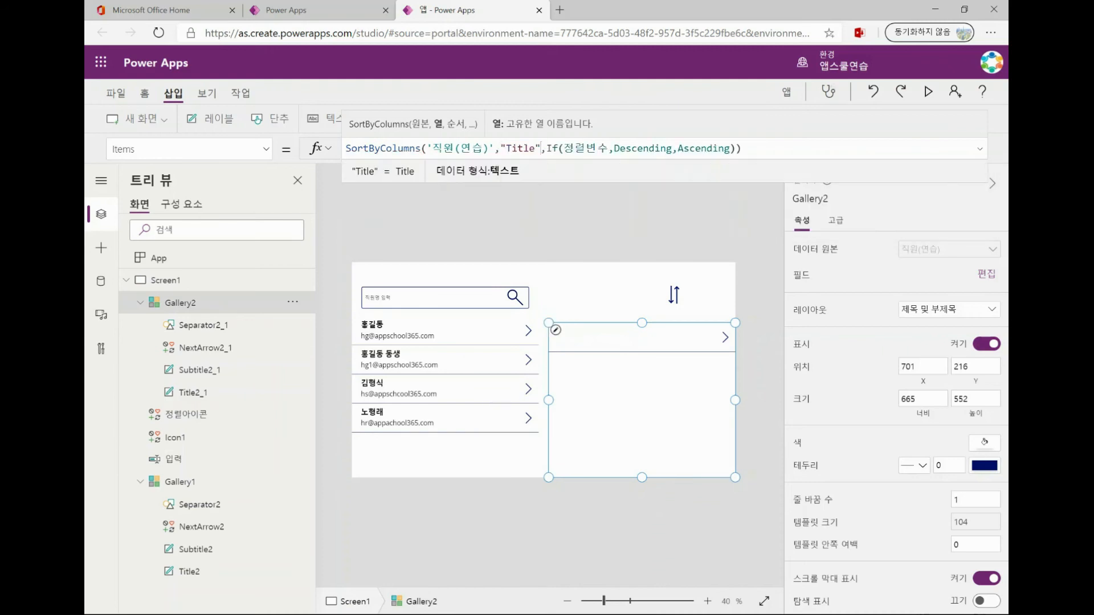
key(End)
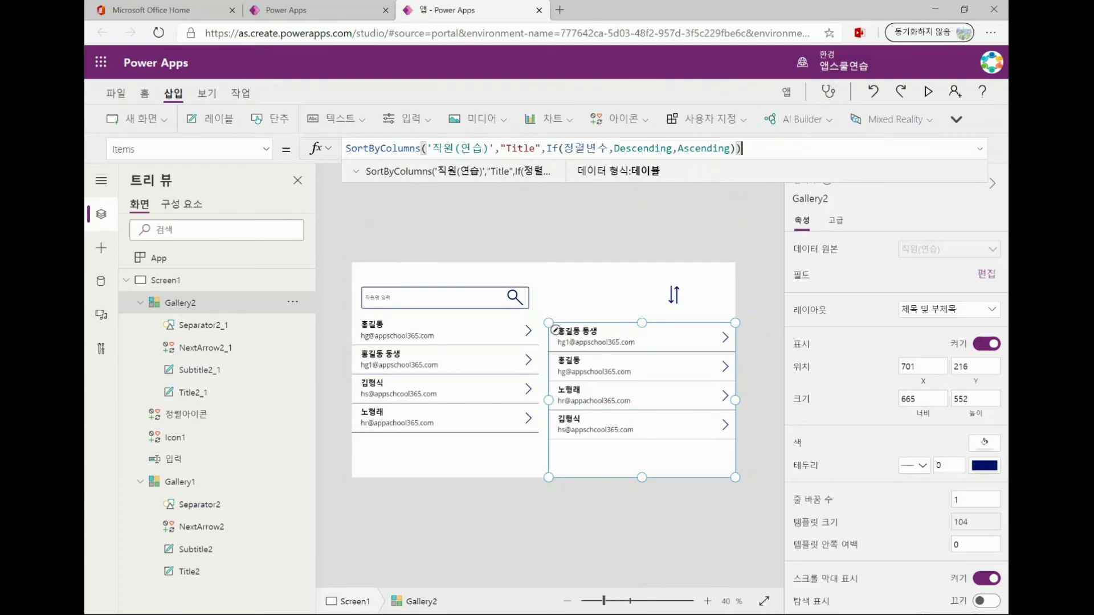
Preview the app and toggle the sort icon repeatedly to test the order of the second gallery.
click(927, 91)
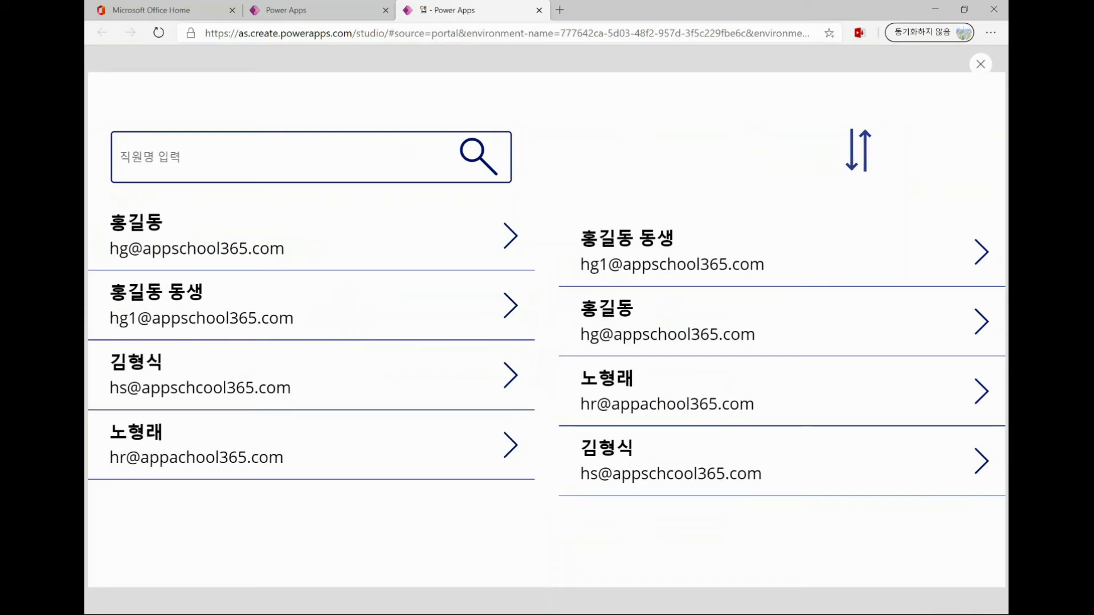
click(858, 150)
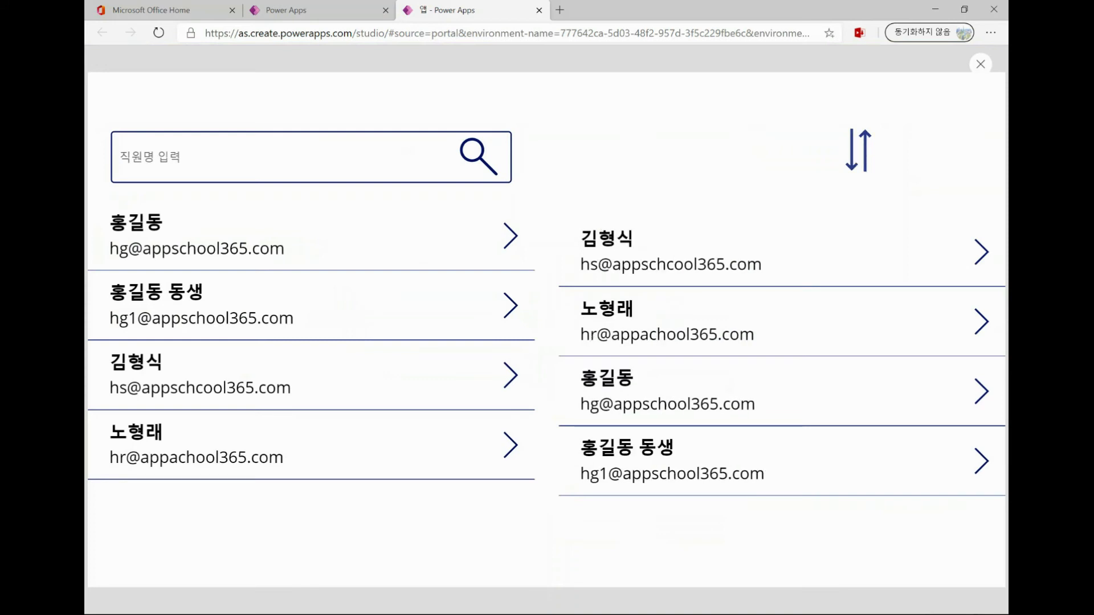
click(858, 151)
click(858, 151)
click(858, 151)
click(857, 150)
click(858, 150)
click(858, 150)
Test the name search box with a surname, clear it again and close the preview.
click(310, 157)
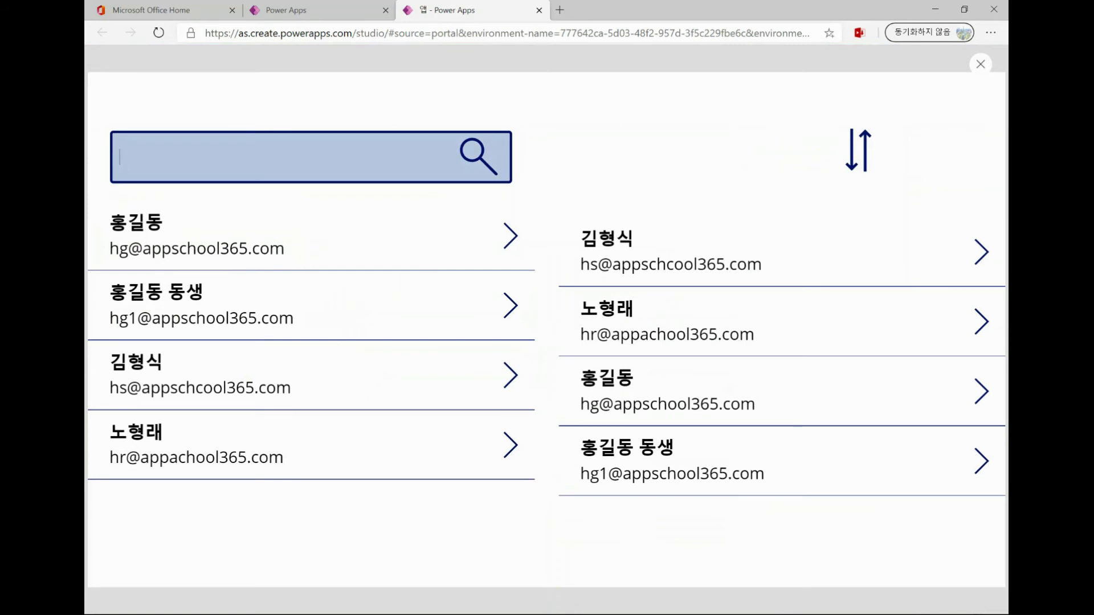
text(김)
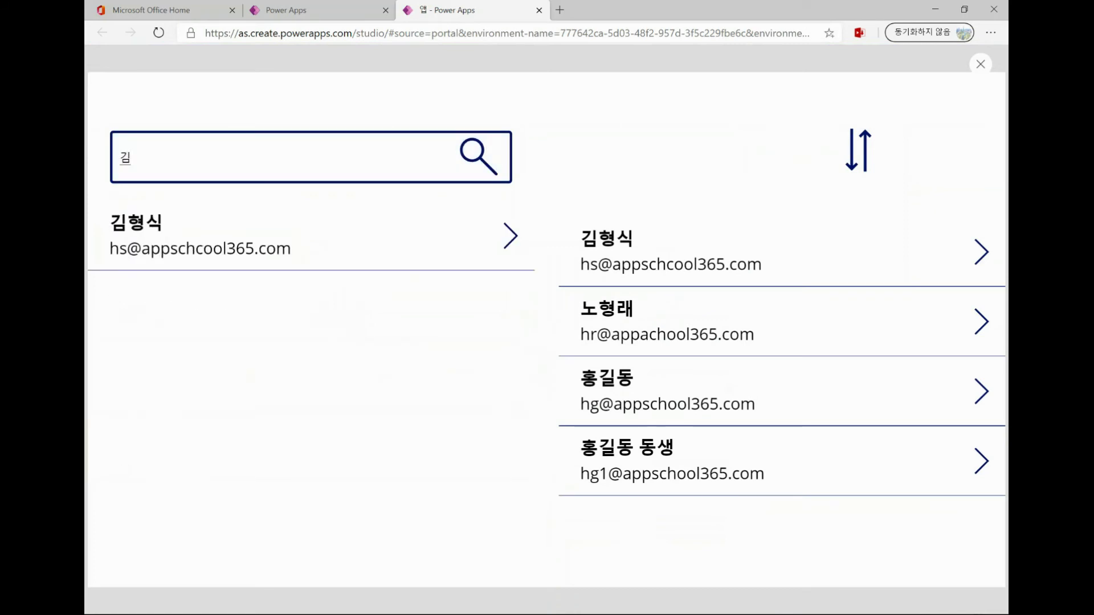
key(BackSpace)
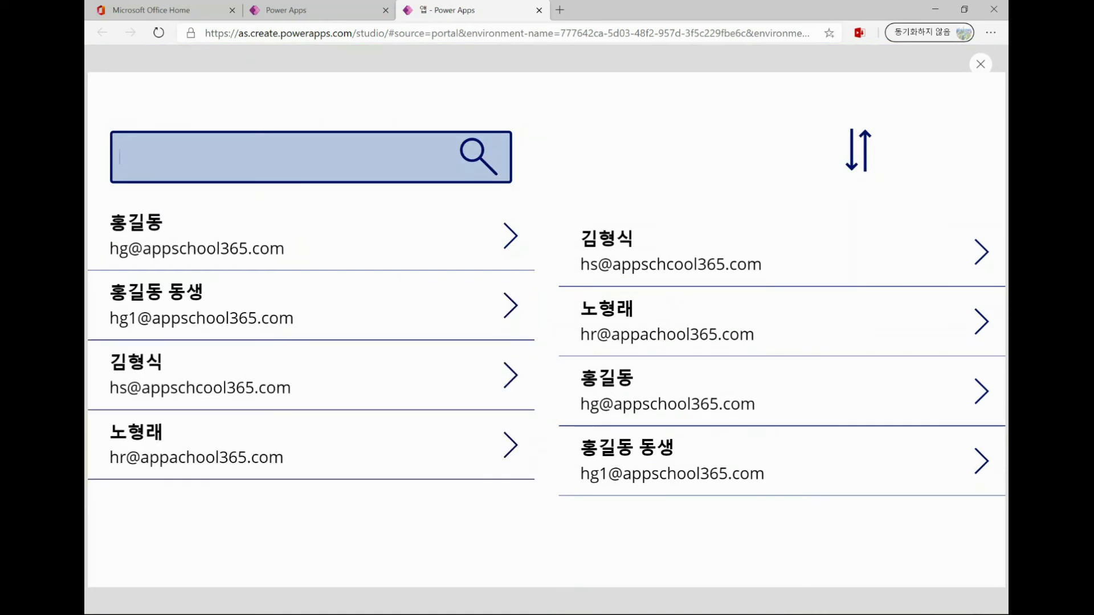
key(Escape)
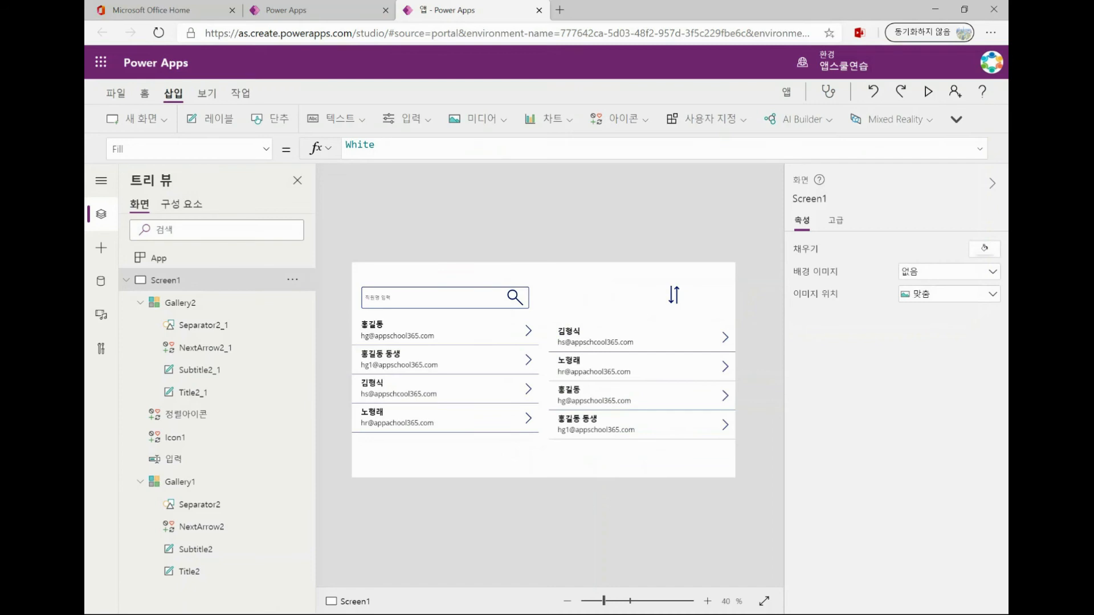
Review the Items formulas of Gallery2 and Gallery1.
click(569, 331)
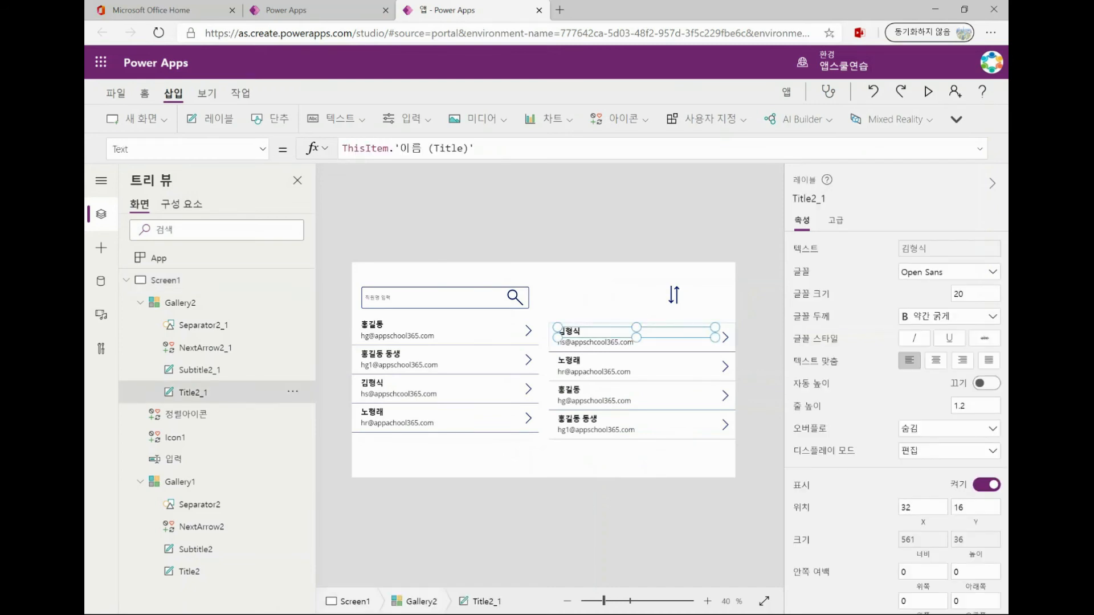
click(180, 303)
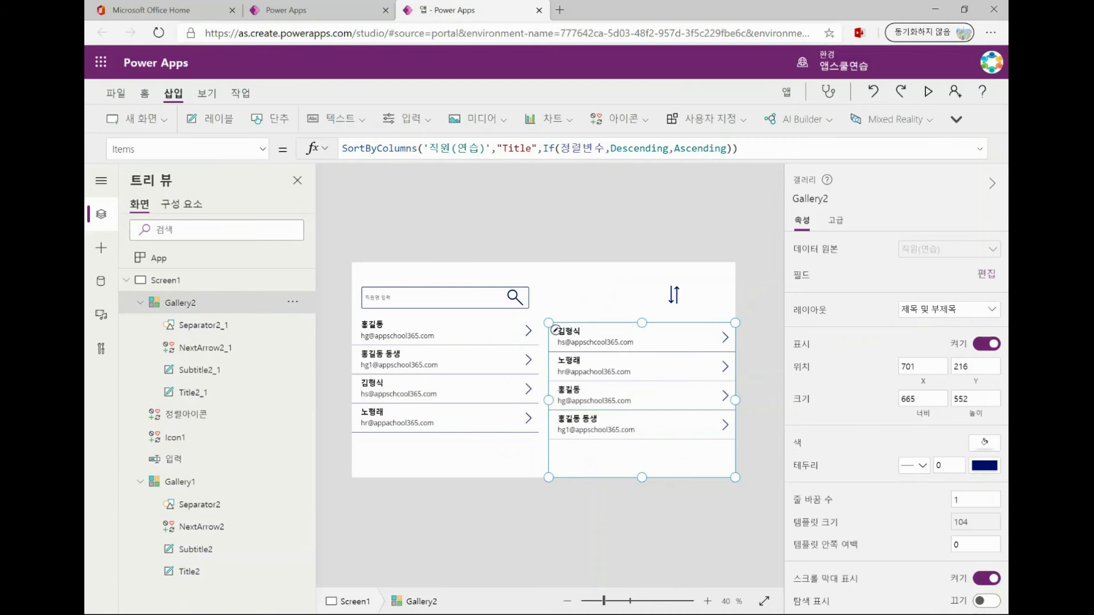
click(445, 331)
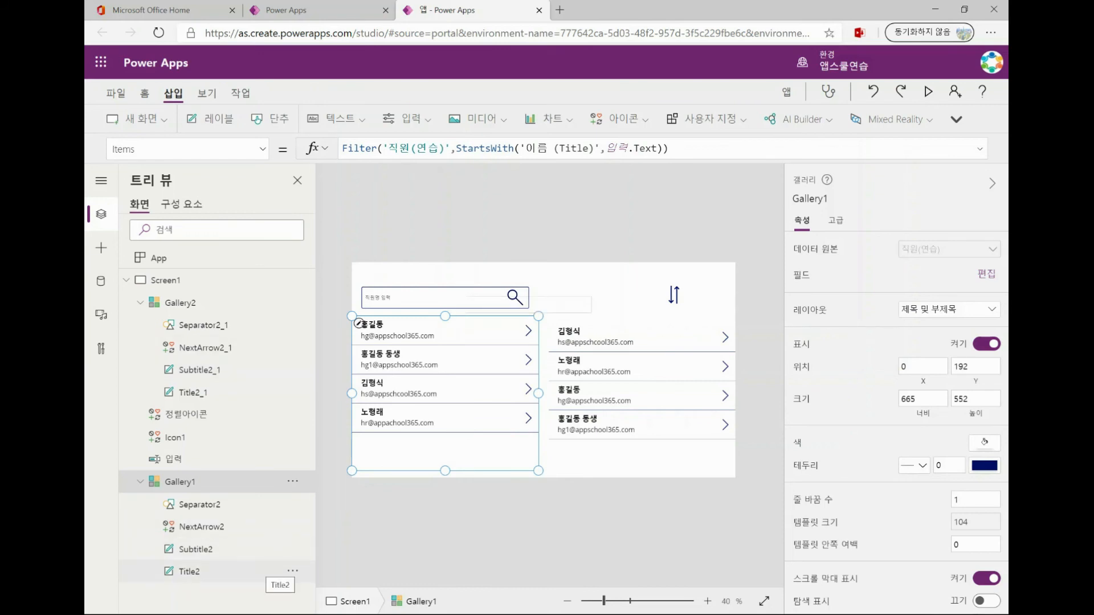
Open a blank Notepad window and move it off the formula area of the app editor.
click(99, 602)
text(note)
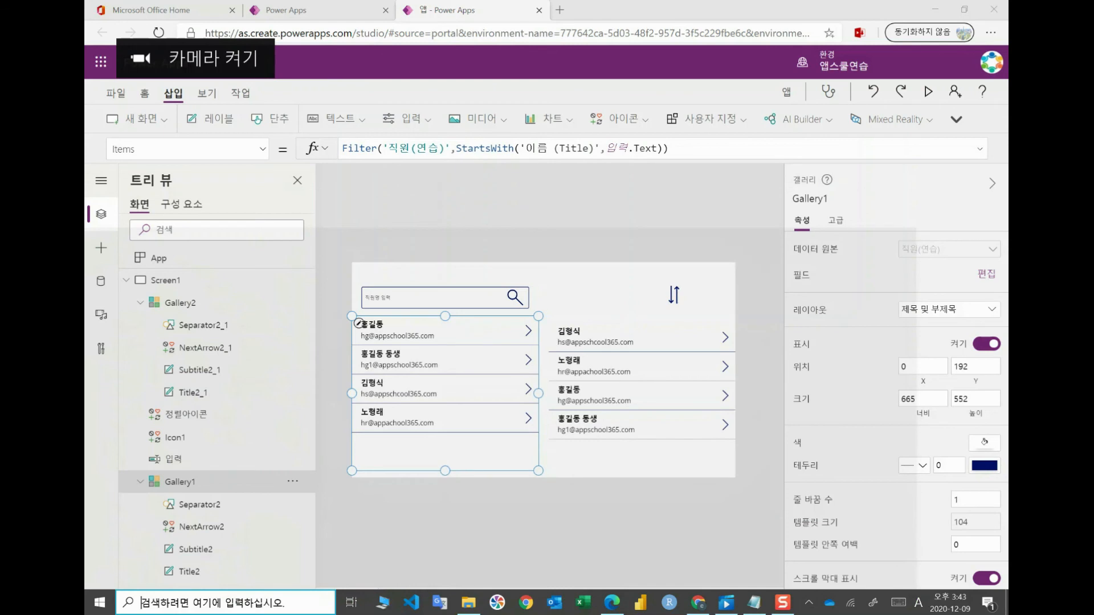
key(Return)
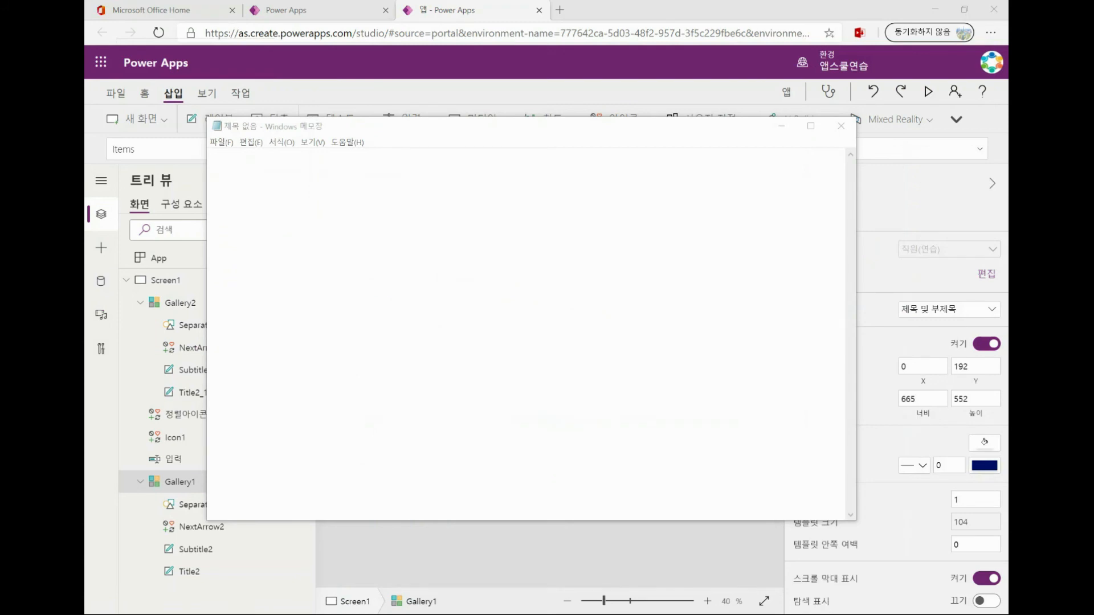
click(852, 296)
drag(703, 127, 746, 395)
Select Gallery2 to show its Items formula, and shrink the Notepad window so it leaves the formula and Gallery2 uncovered.
click(569, 331)
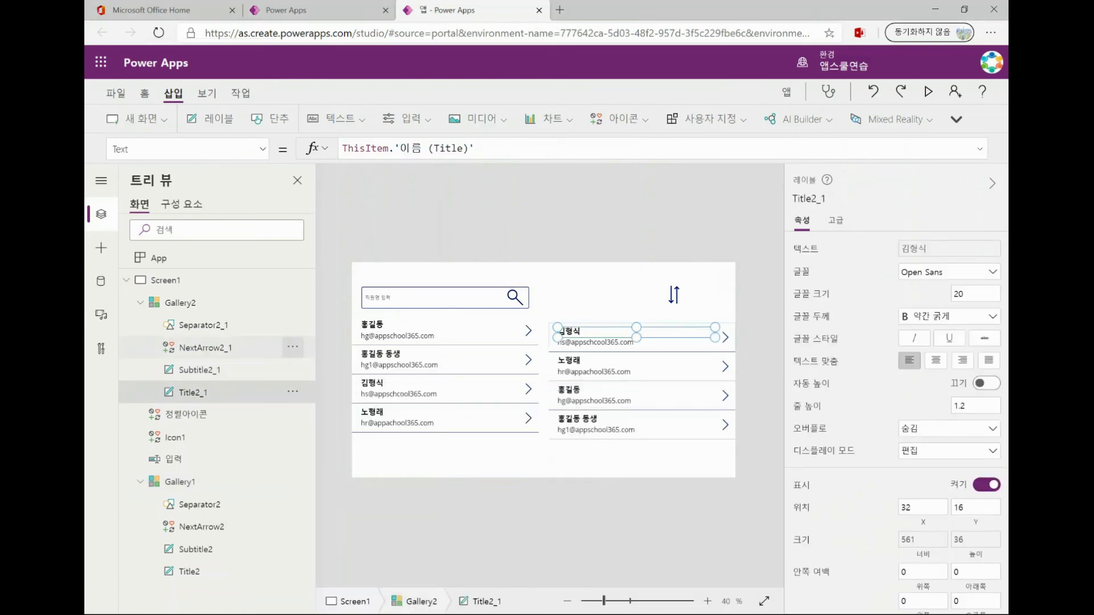
click(556, 329)
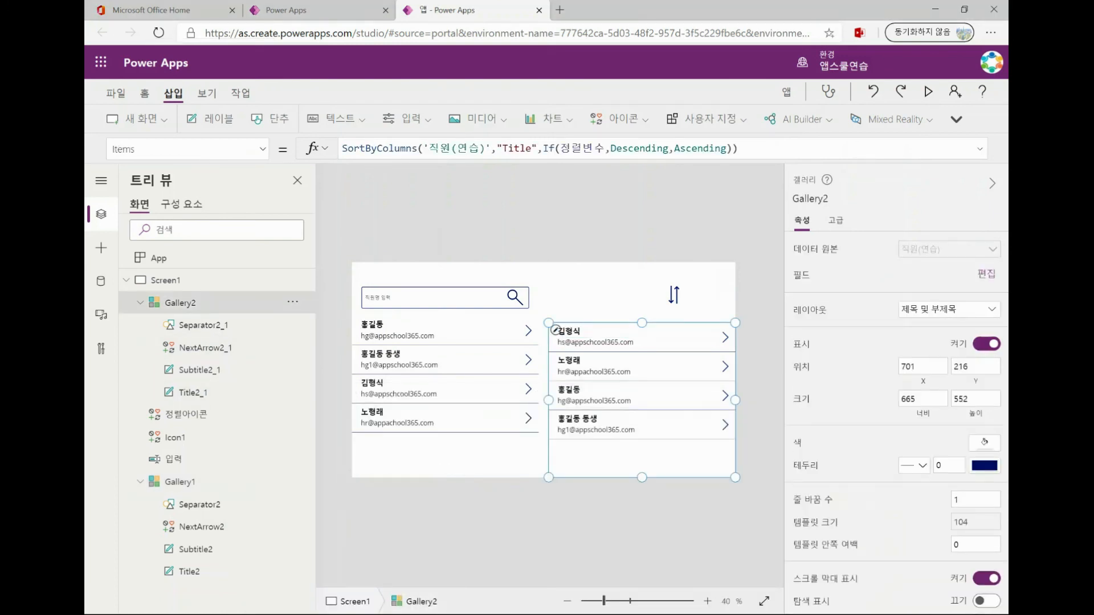
drag(1083, 185, 309, 210)
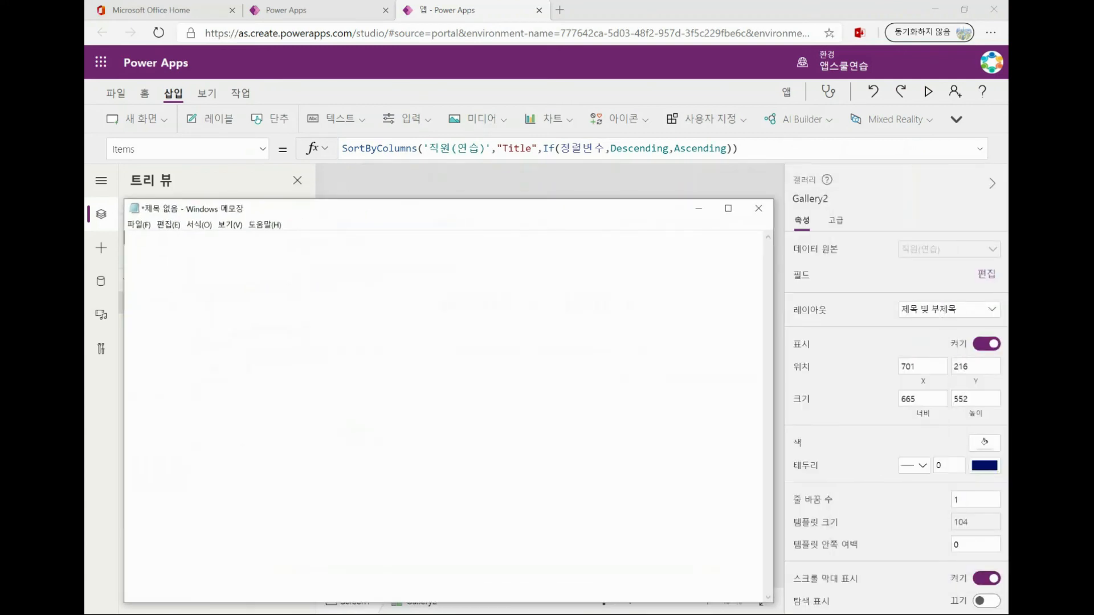
drag(773, 199, 513, 377)
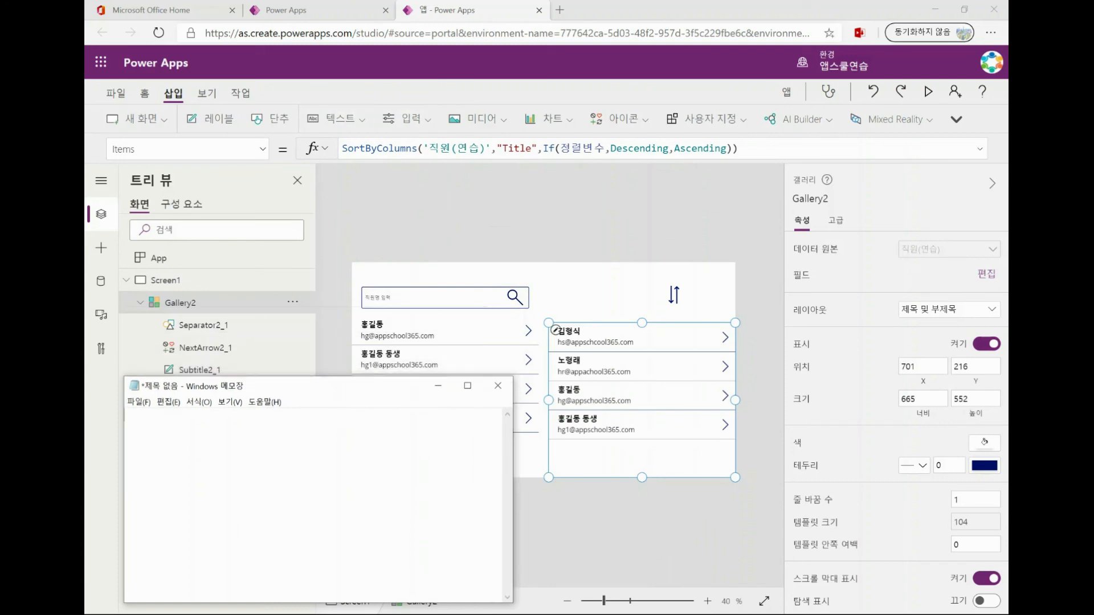
Copy Gallery2's Items formula, SortByColumns('직원(연습)',"Title",If(정렬변수,Descending,Ascending)), into the blank Notepad window and start a new line.
drag(742, 149, 342, 149)
key(ctrl+c)
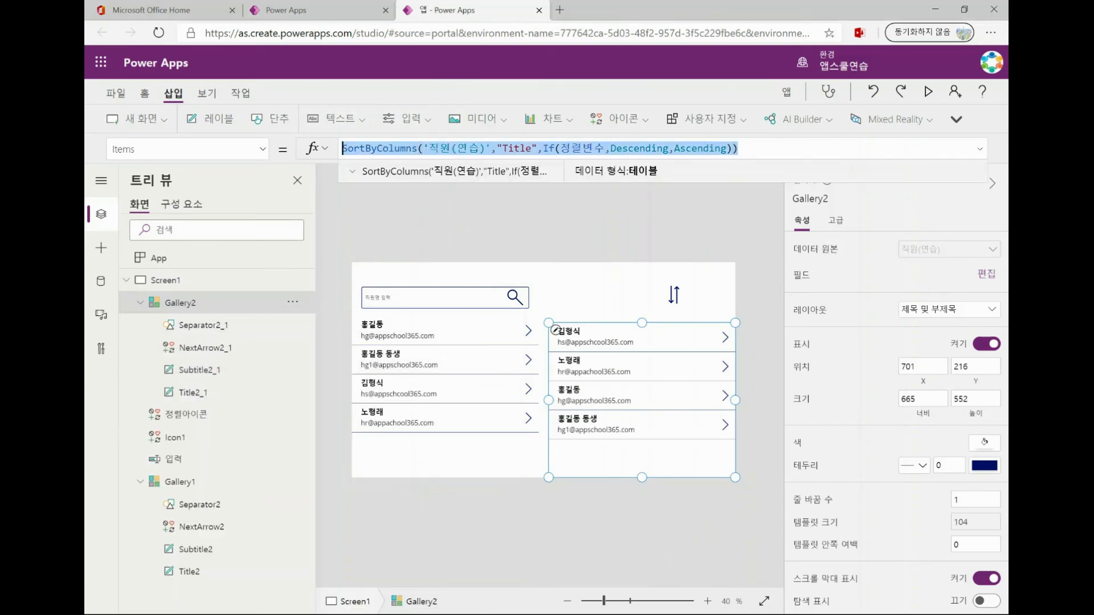
key(super)
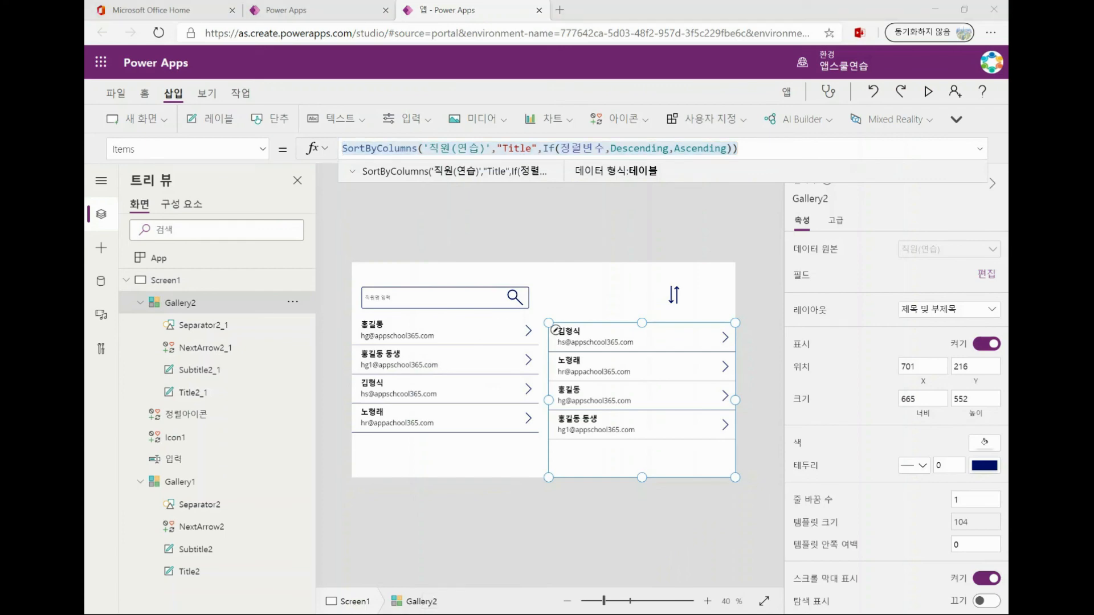
mouse_move(753, 602)
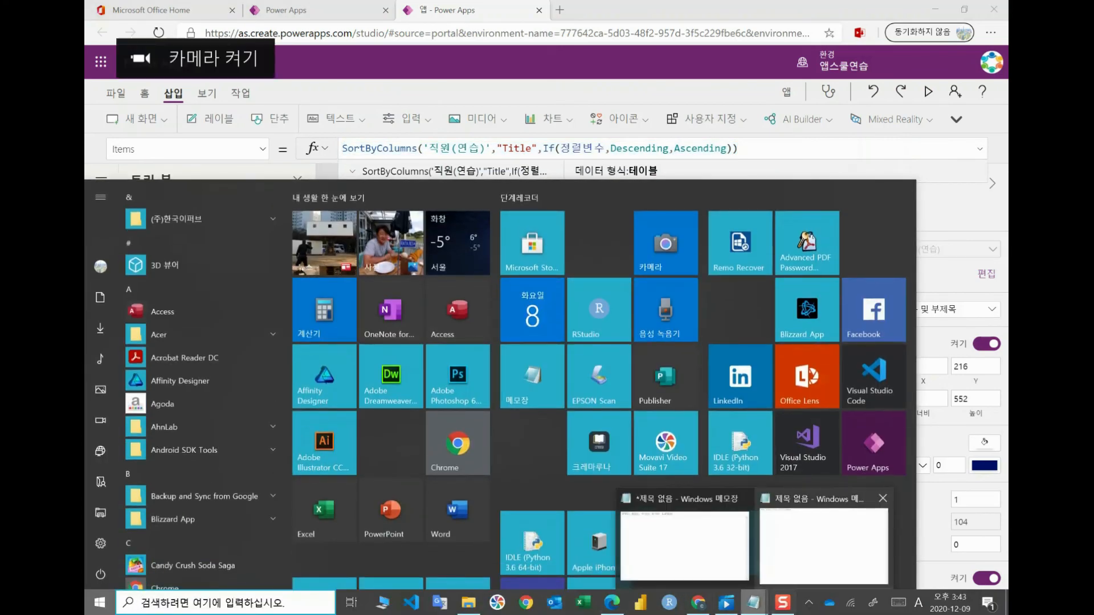
click(823, 546)
key(ctrl+v)
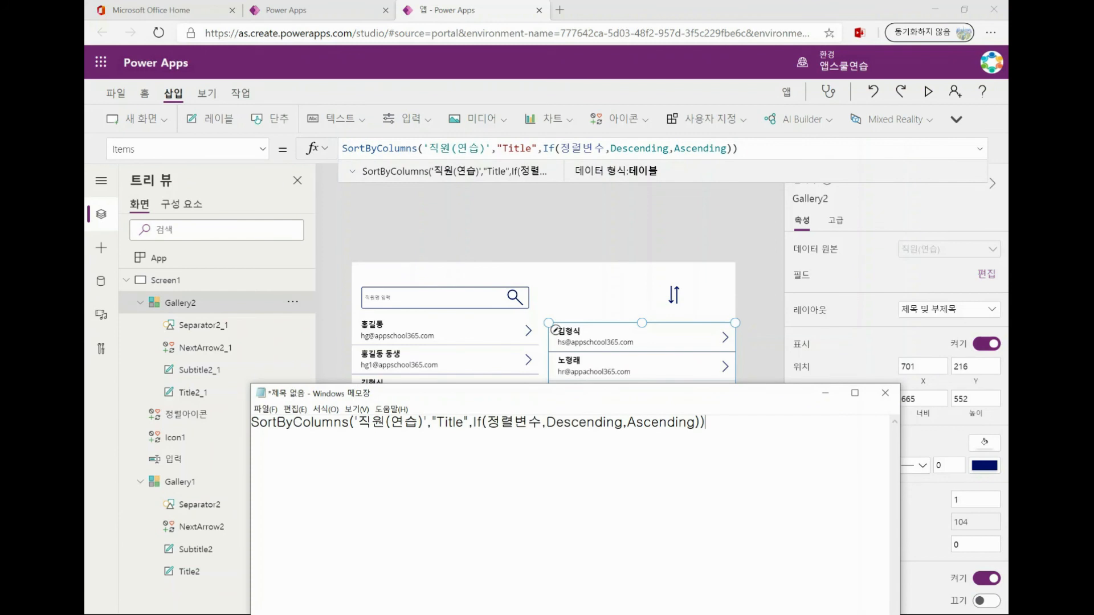
key(Return)
Copy Gallery1's Items formula, Filter('직원(연습)',StartsWith('이름 (Title)',입력.Text)), into Notepad below the SortByColumns formula and reposition the Notepad window.
click(180, 482)
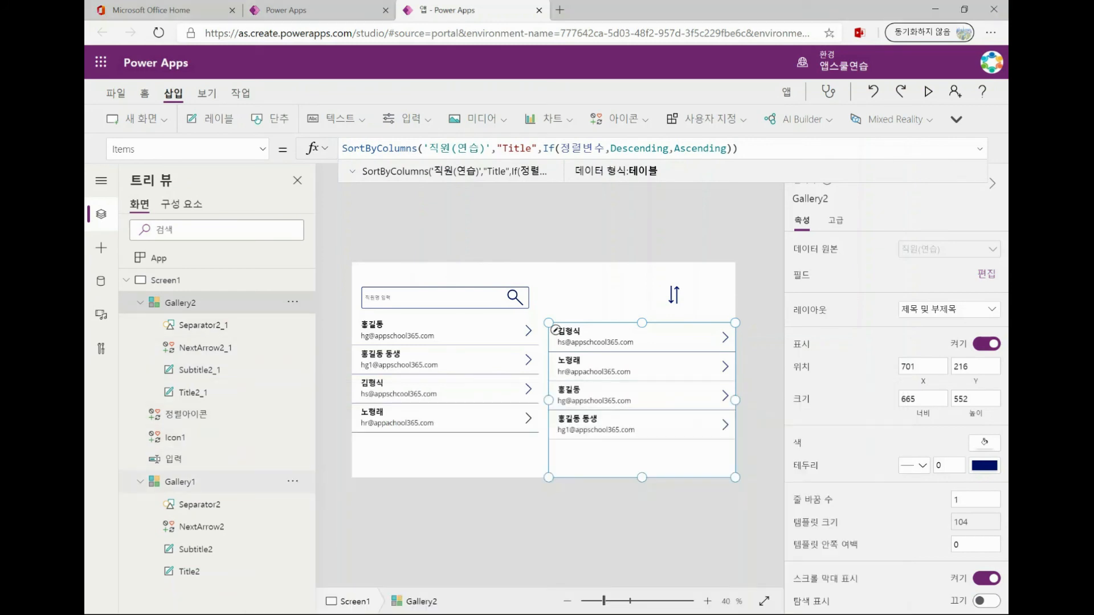
click(670, 148)
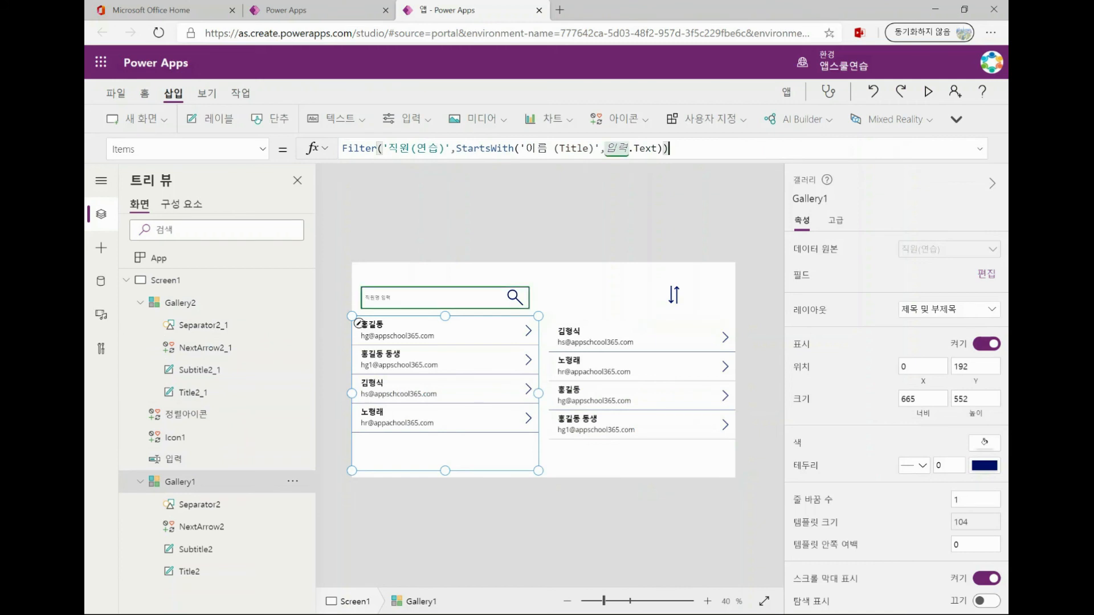
drag(670, 149, 342, 149)
key(ctrl+c)
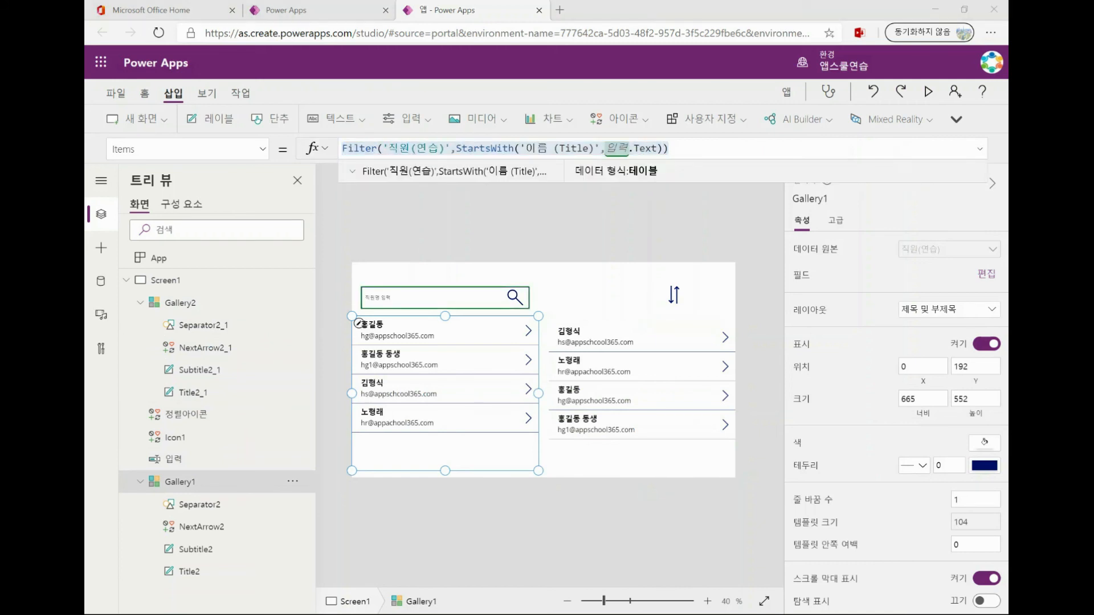
key(super)
mouse_move(753, 603)
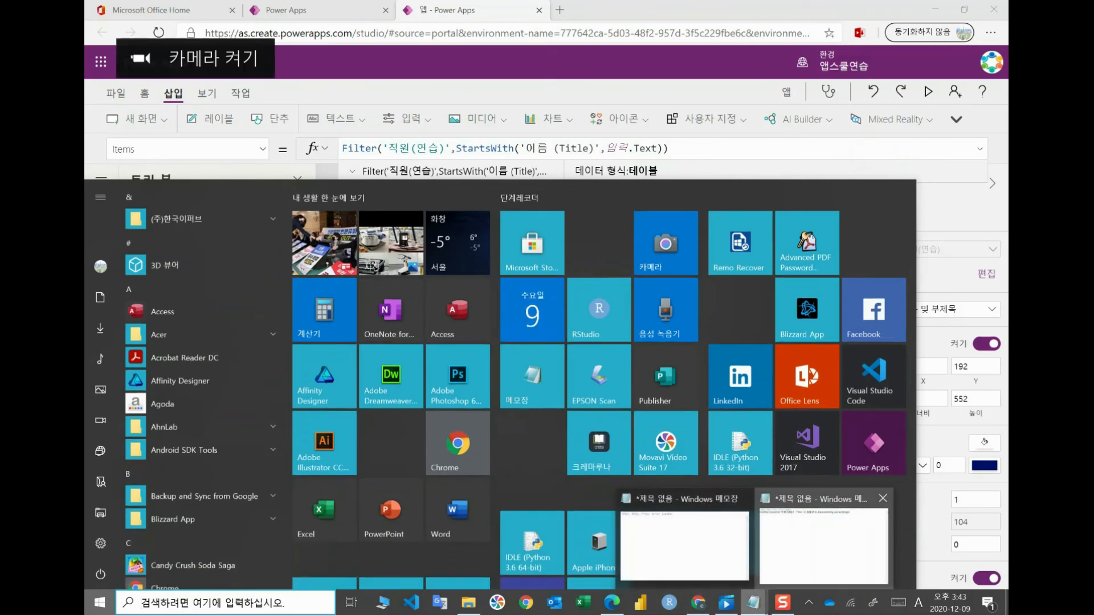
click(684, 544)
key(Return)
key(ctrl+v)
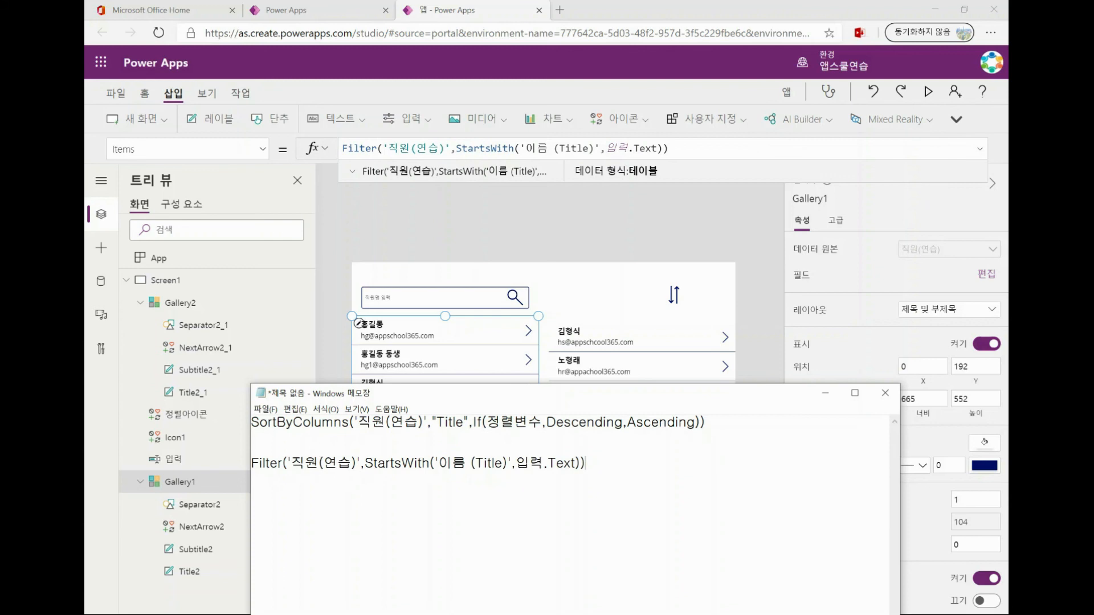
drag(727, 398, 780, 374)
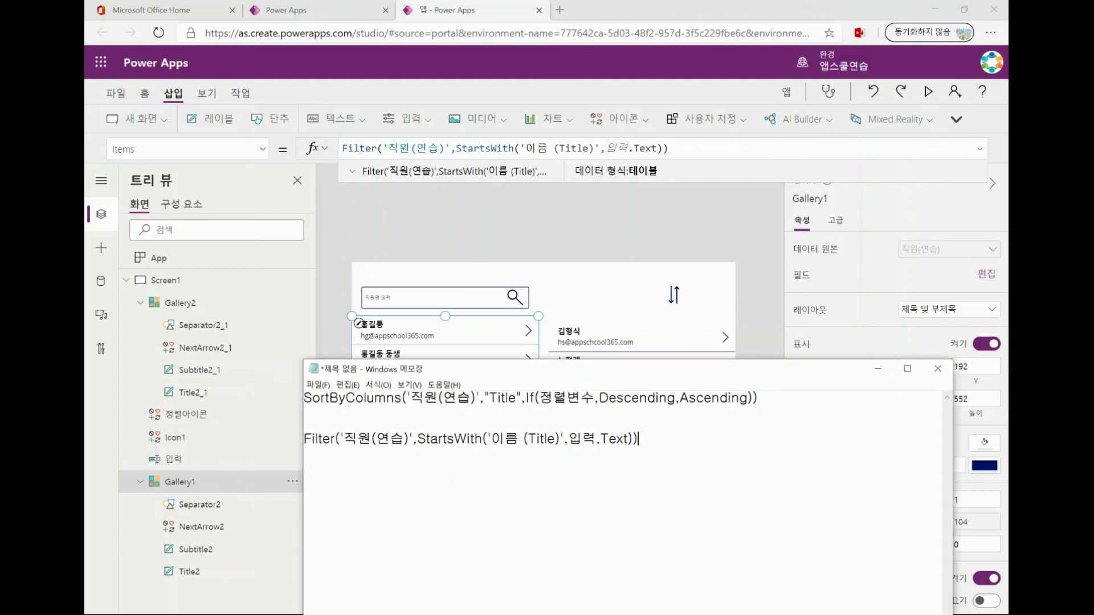
Delete the data source argument '직원(연습)' from the SortByColumns formula in Notepad.
drag(405, 397, 480, 397)
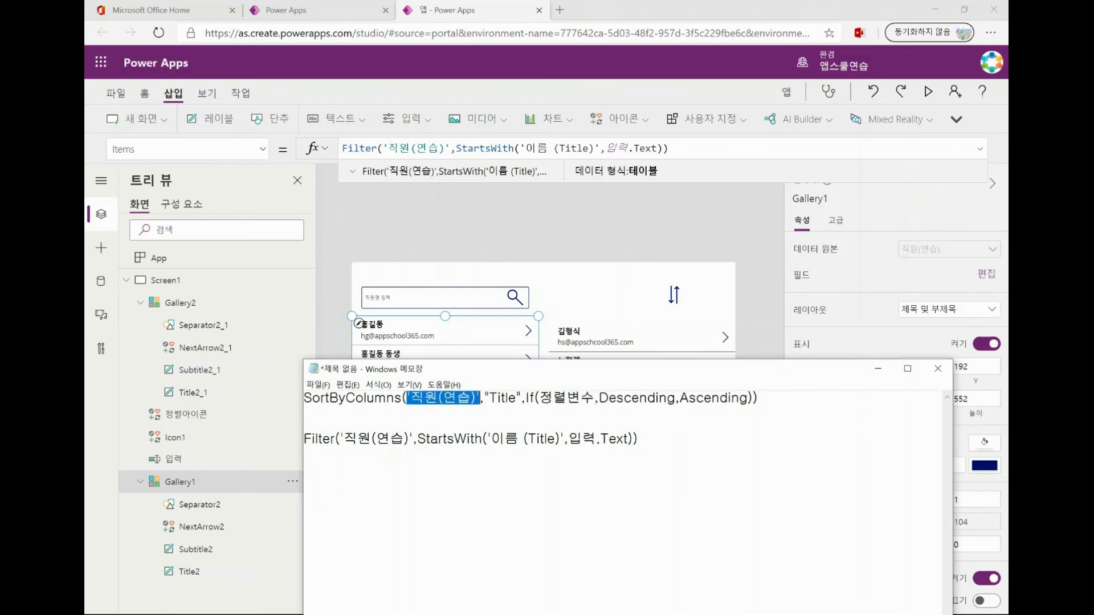
click(638, 439)
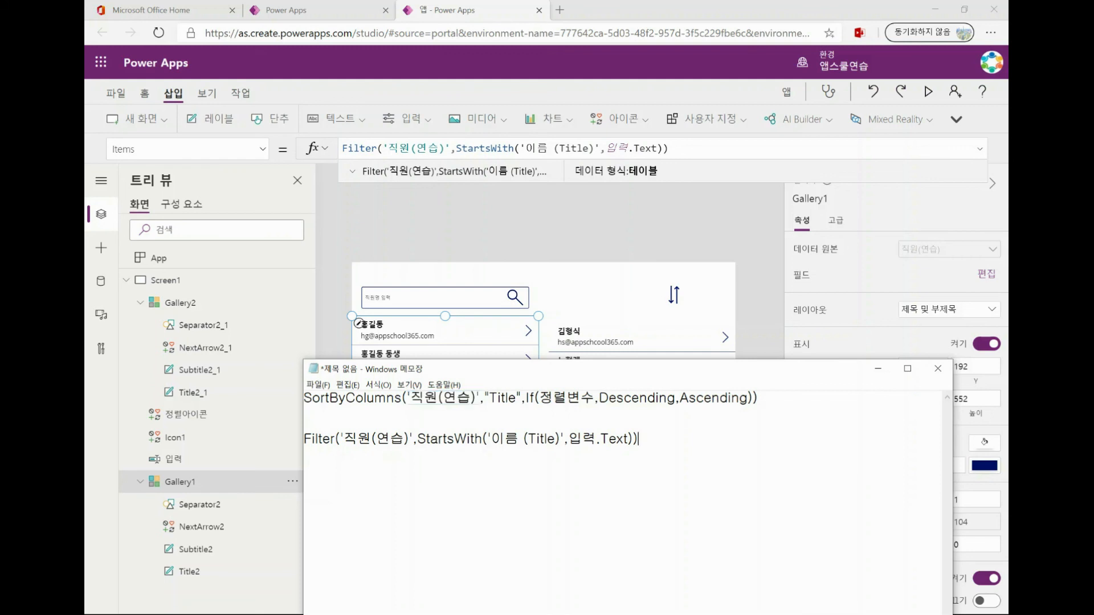
drag(639, 438, 304, 438)
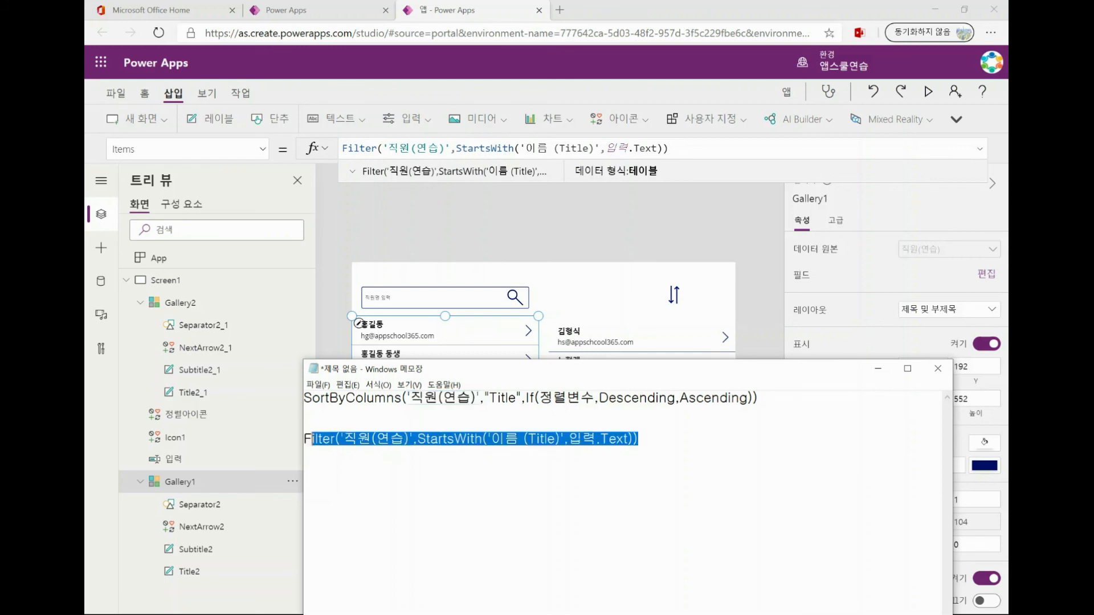
click(477, 398)
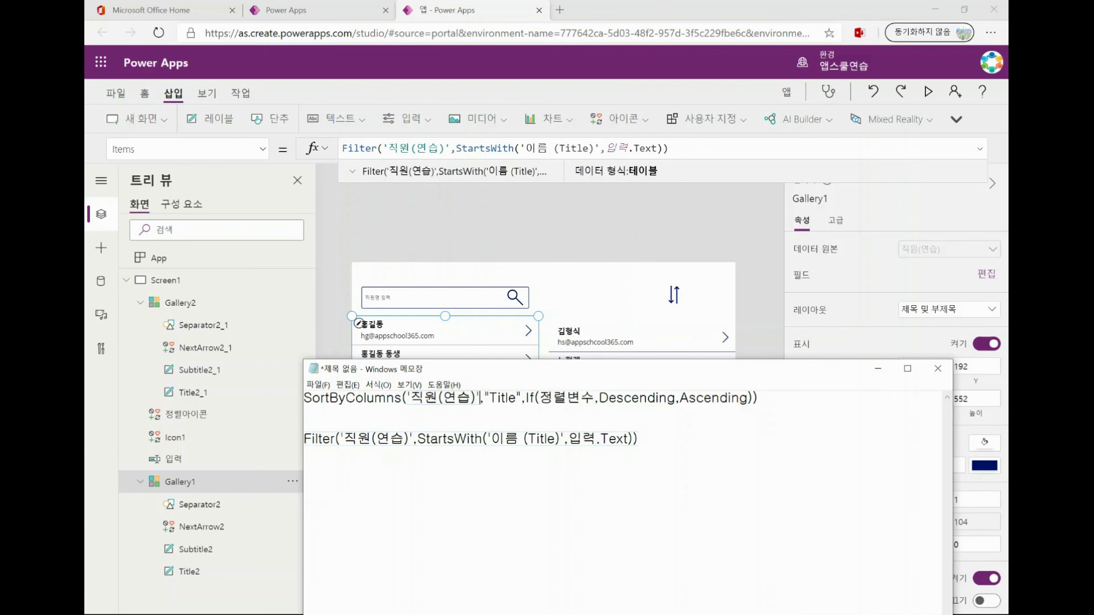
key(BackSpace)
key(BackSpace)
key(BackSpace)
key(BackSpace)
key(BackSpace)
key(BackSpace)
key(BackSpace)
key(BackSpace)
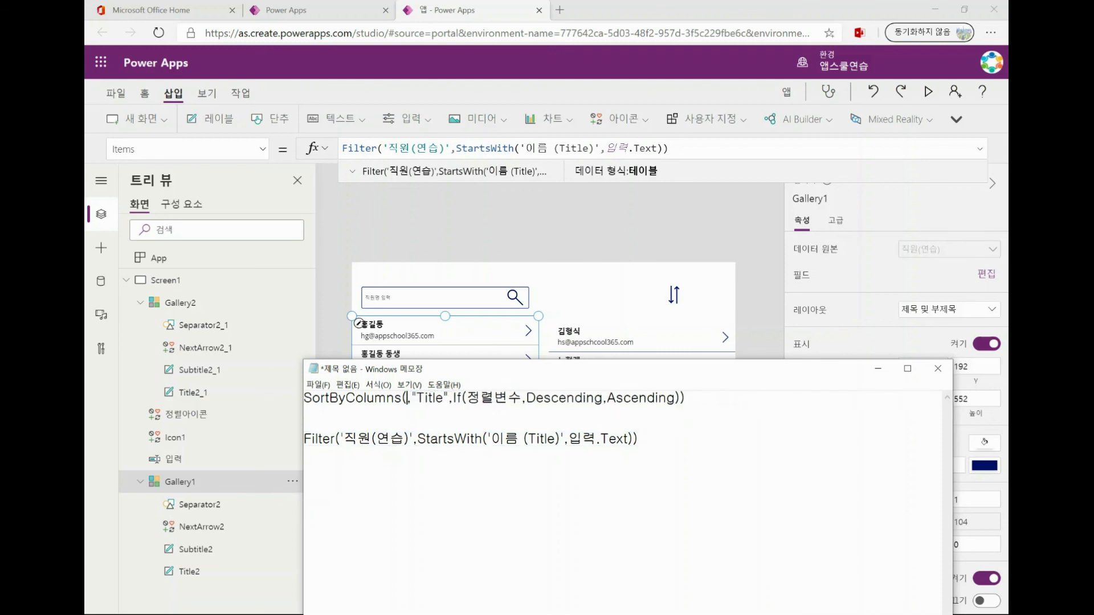
Insert a copy of the Filter formula as the first argument of SortByColumns and delete the separate Filter line.
drag(638, 439, 304, 439)
key(ctrl+c)
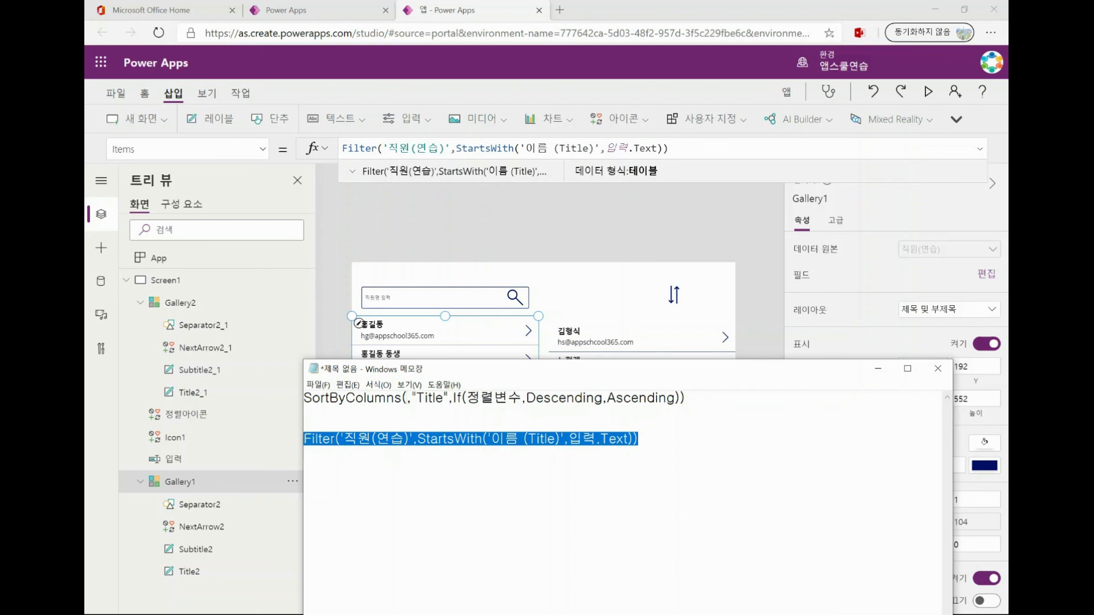
click(407, 397)
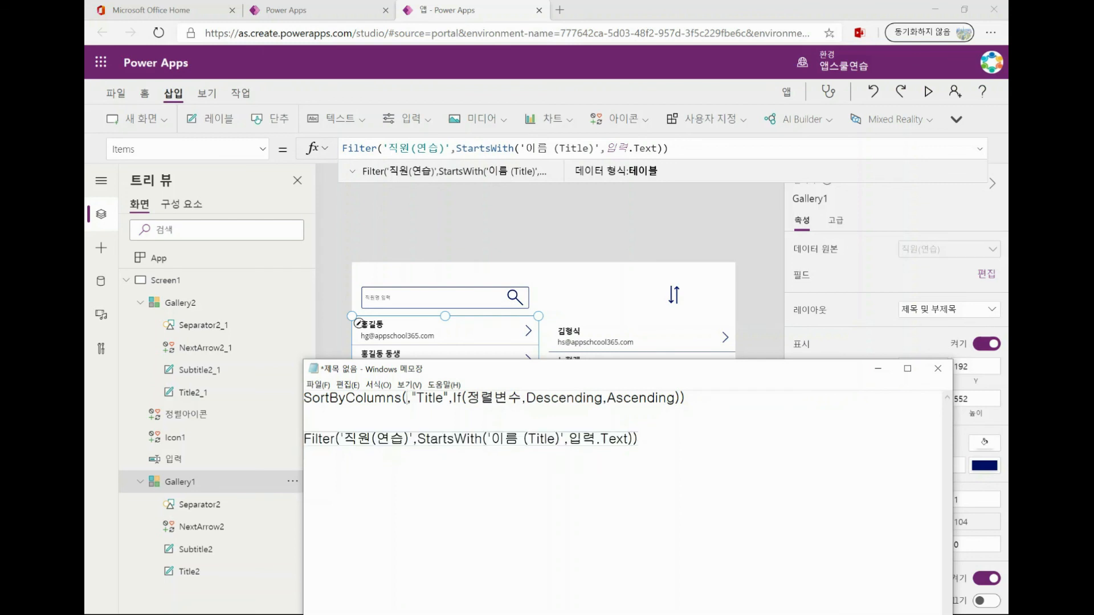
key(ctrl+v)
drag(638, 452, 303, 452)
key(Delete)
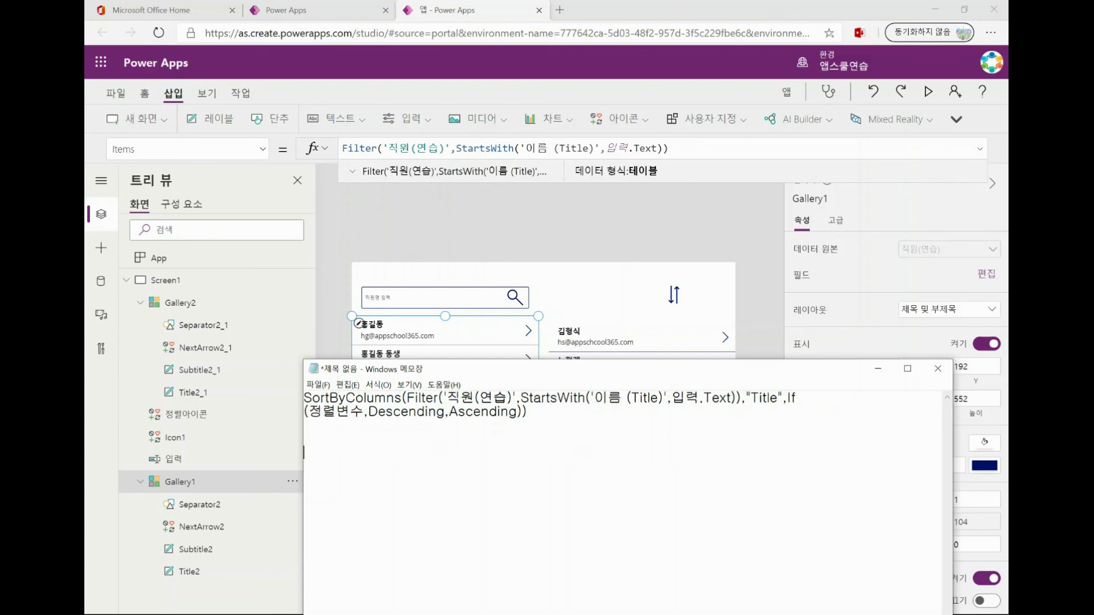
Replace Gallery1's Items formula in Power Apps with the combined SortByColumns(Filter('직원(연습)',StartsWith('이름 (Title)',입력.Text)),"Title",If(정렬변수,Descending,Ascending)) from Notepad.
drag(527, 411, 304, 398)
key(ctrl+c)
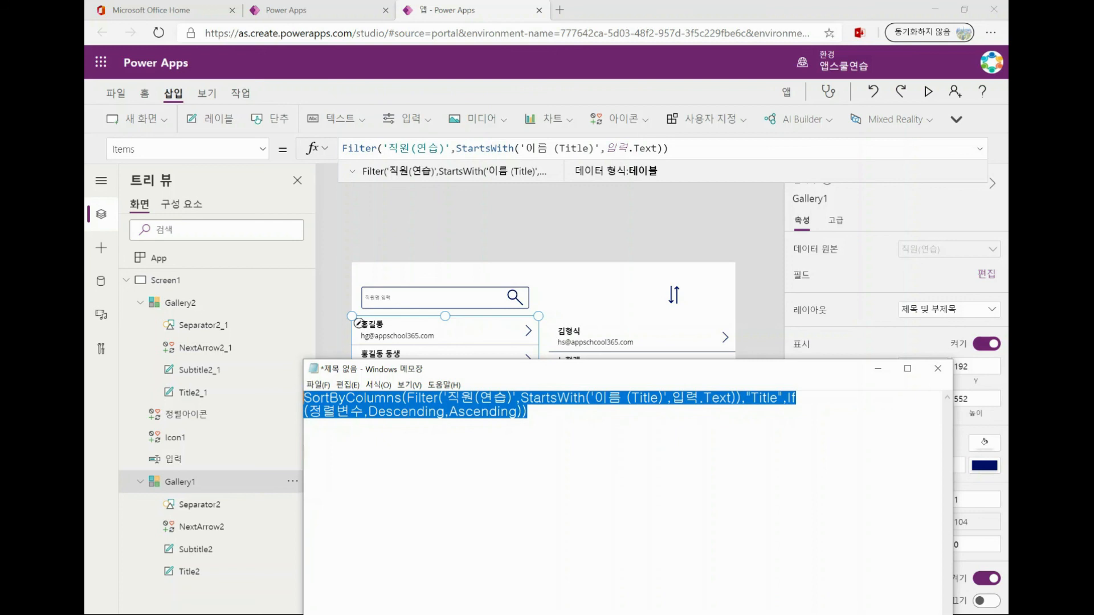
key(alt+Tab)
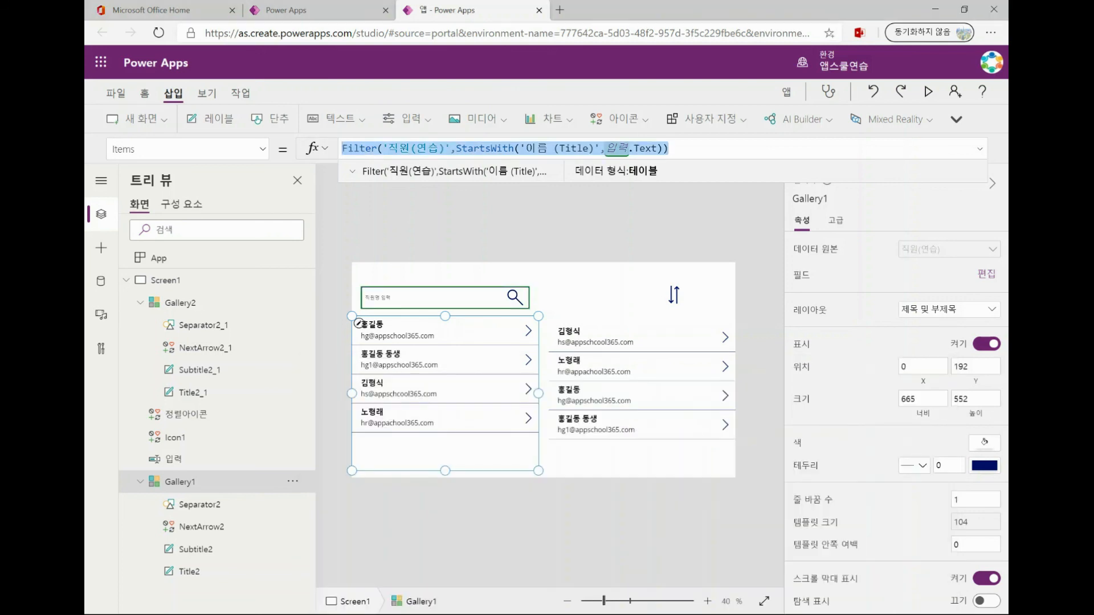
key(ctrl+v)
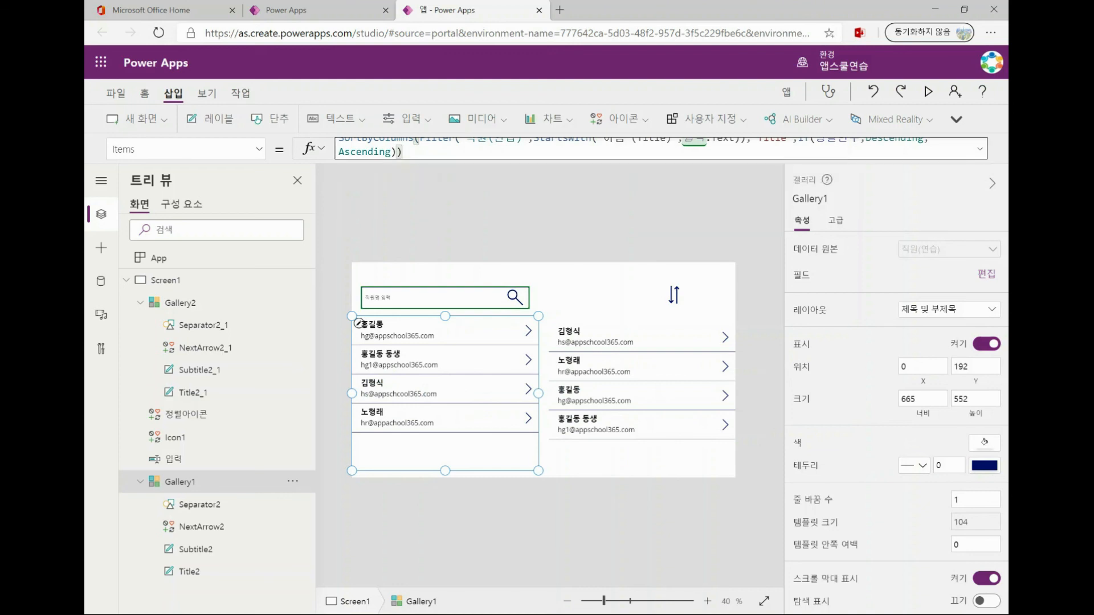
Delete Gallery2 and move the sort icon 정렬아이콘 directly beside the name search box, at X 642, Y 94.
click(641, 337)
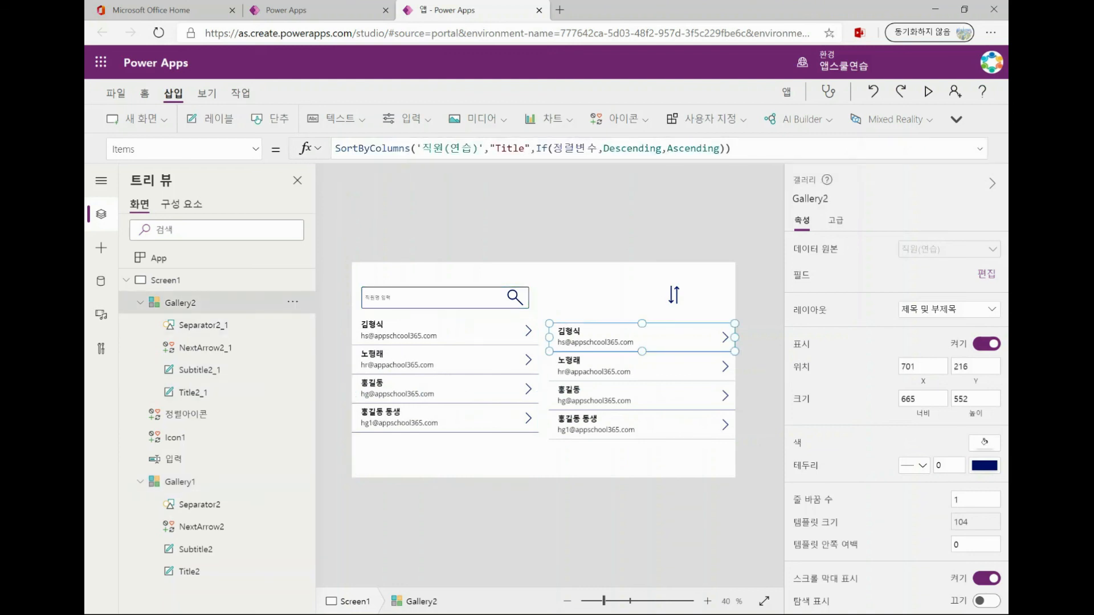
key(Delete)
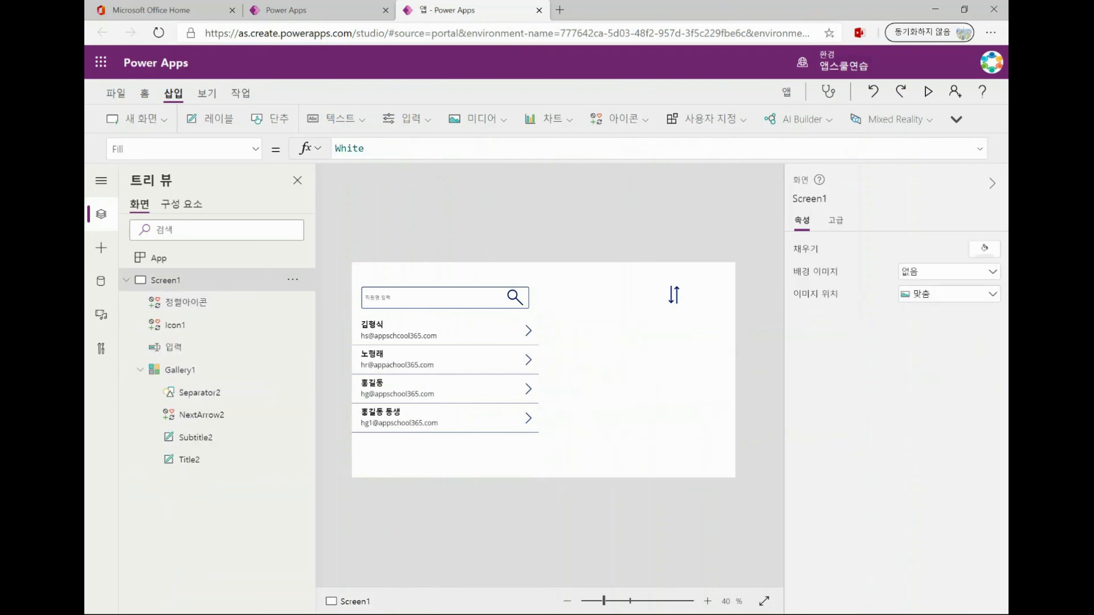
click(673, 294)
drag(674, 295, 541, 298)
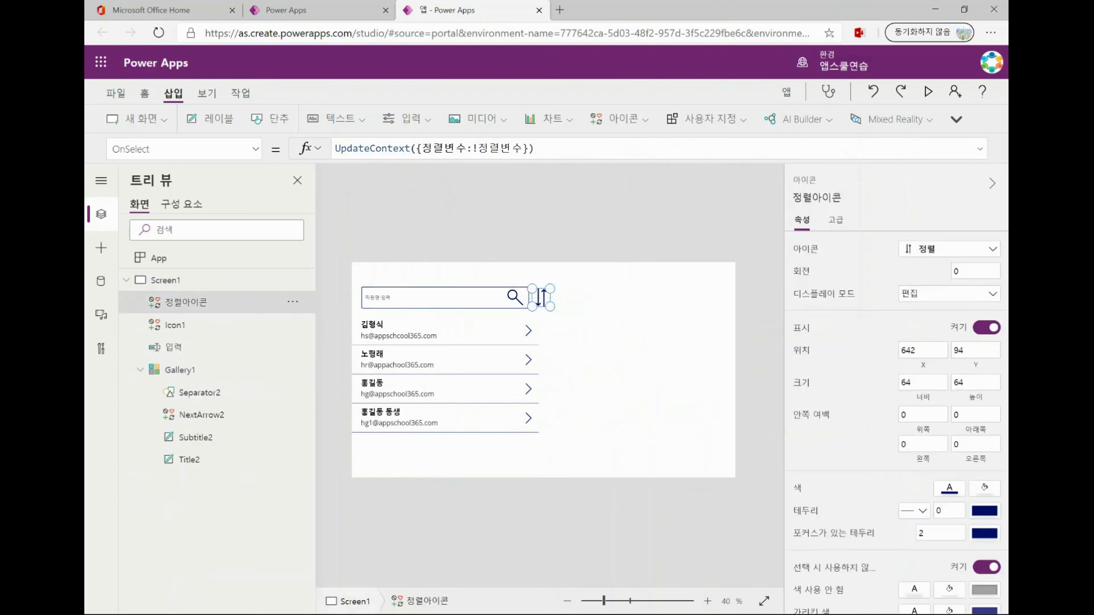
click(610, 340)
Preview the app, filter the gallery by a surname and toggle the sort order of the filtered list several times.
click(929, 92)
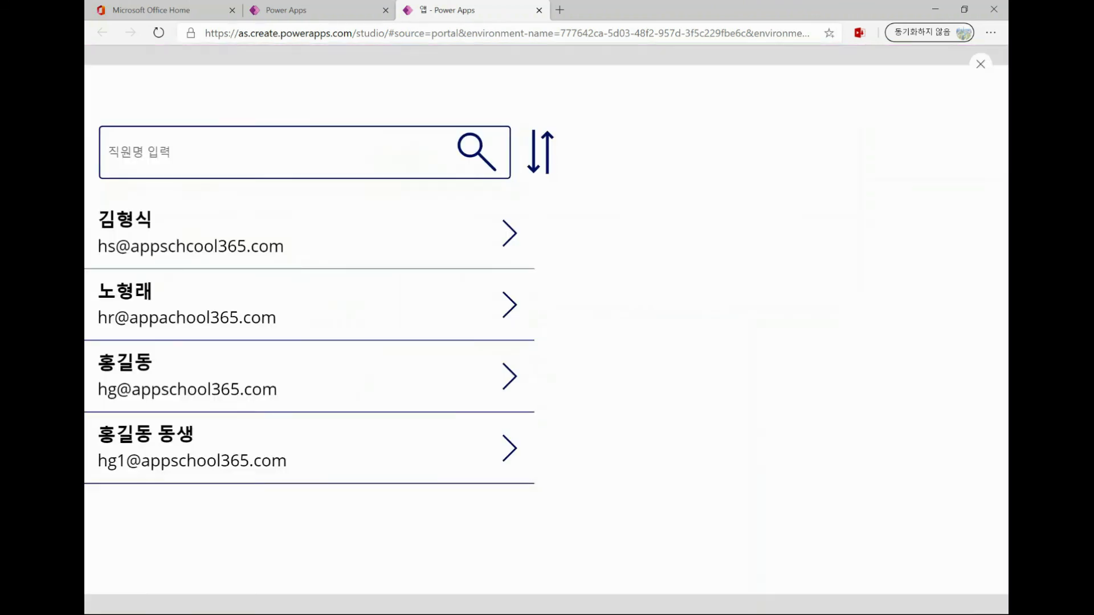
click(262, 157)
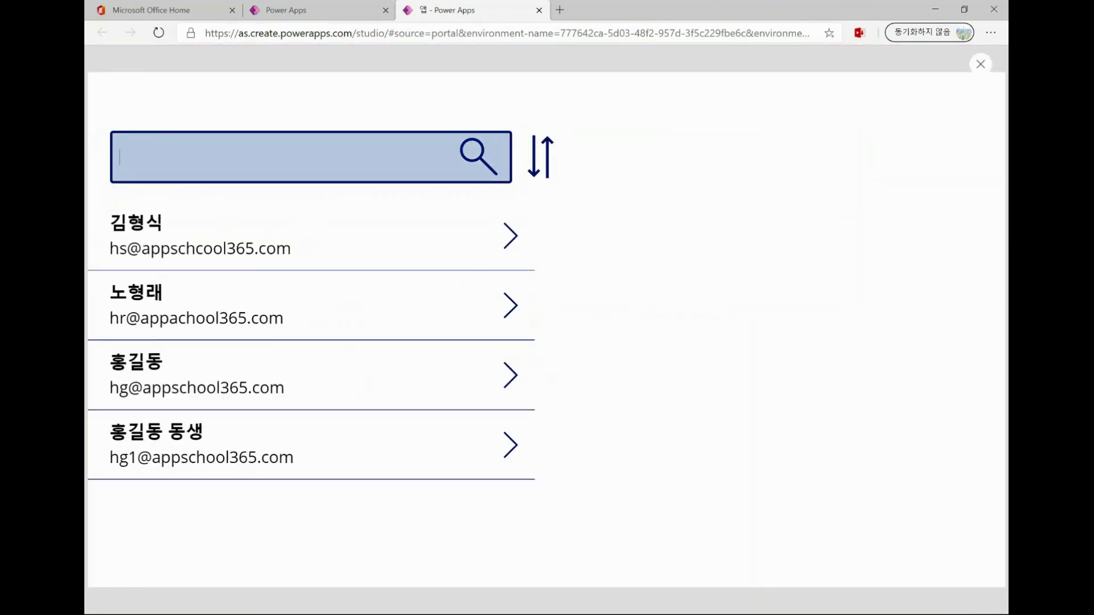
text(홍)
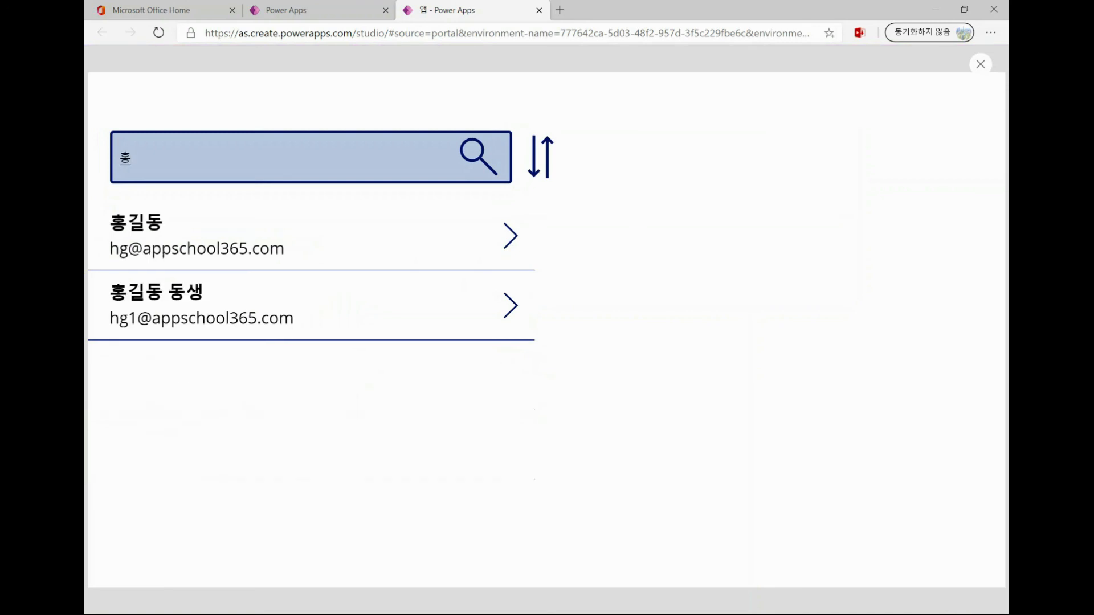
click(540, 156)
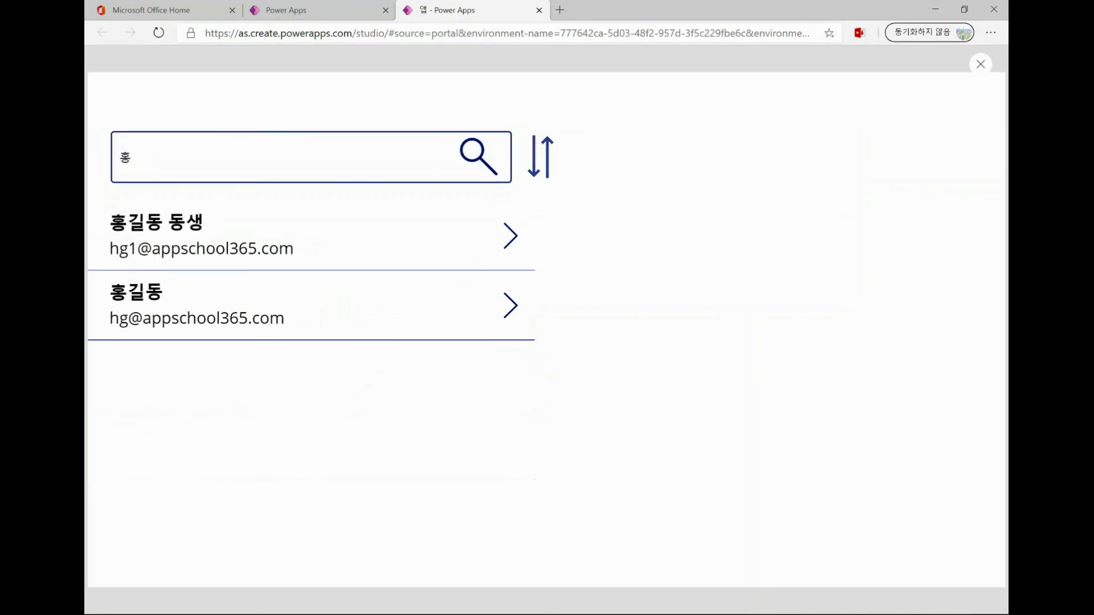
click(540, 156)
click(540, 157)
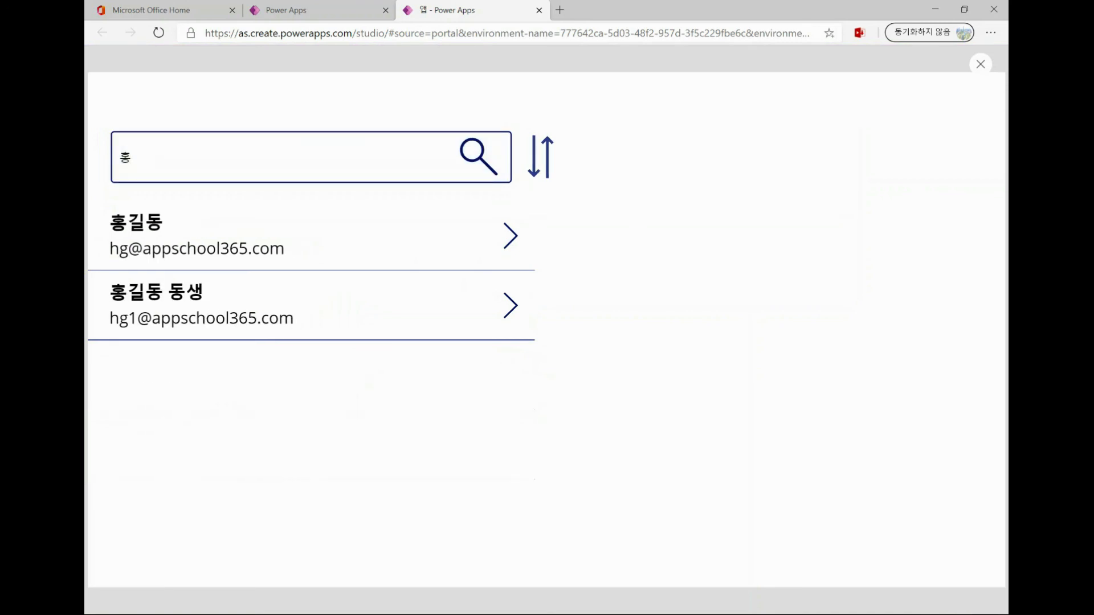
click(540, 157)
click(540, 158)
Test sorting with a different surname in the search box, and toggle the sort order again with the search box cleared.
click(311, 157)
key(BackSpace)
text(김)
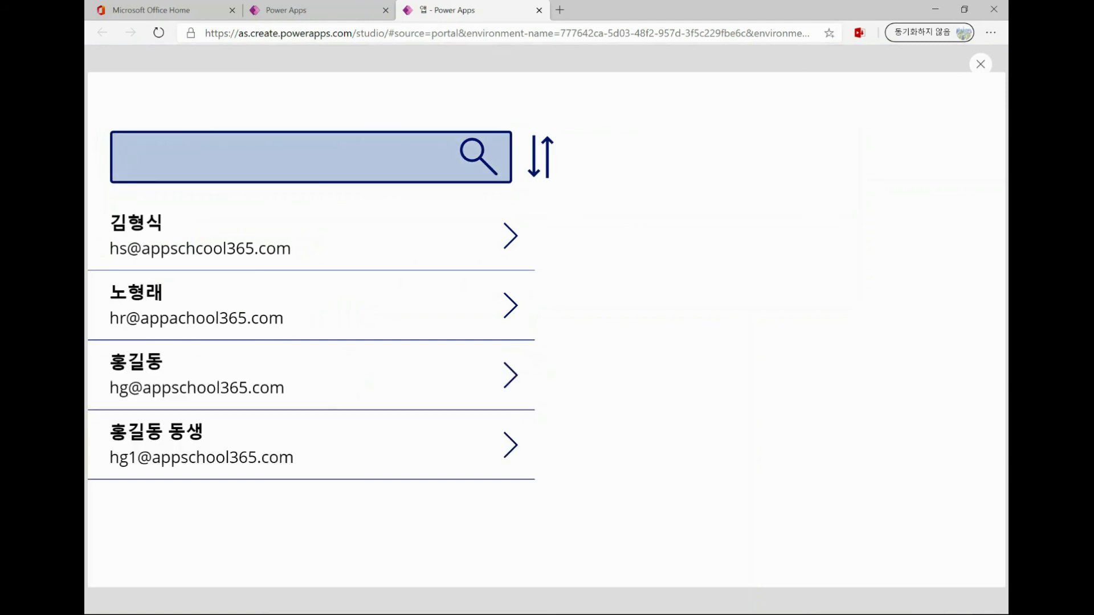
click(540, 157)
click(540, 157)
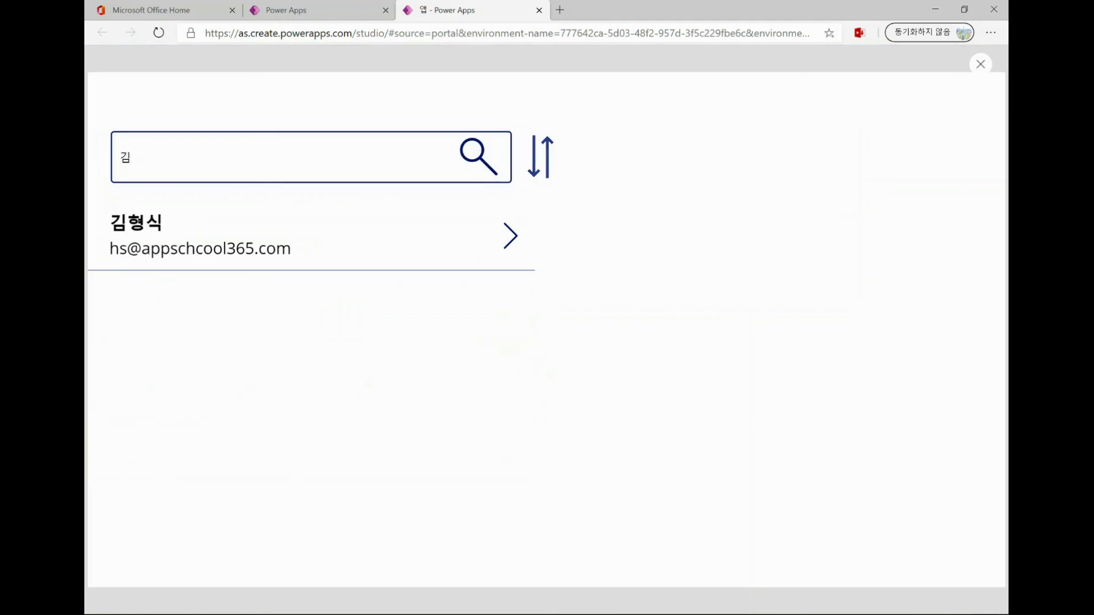
click(311, 157)
key(BackSpace)
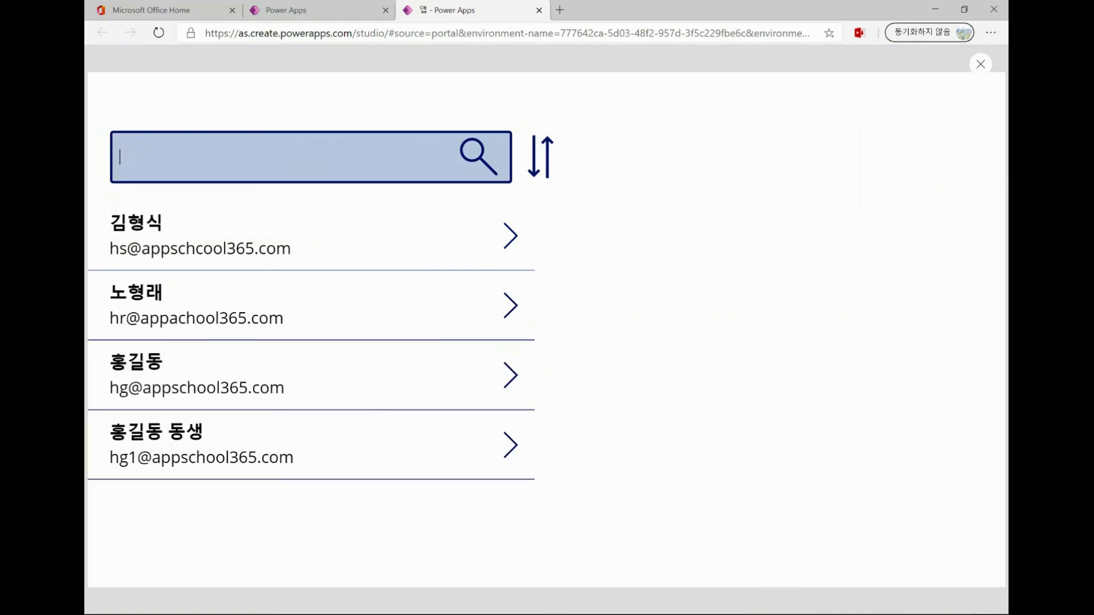
click(540, 157)
click(540, 157)
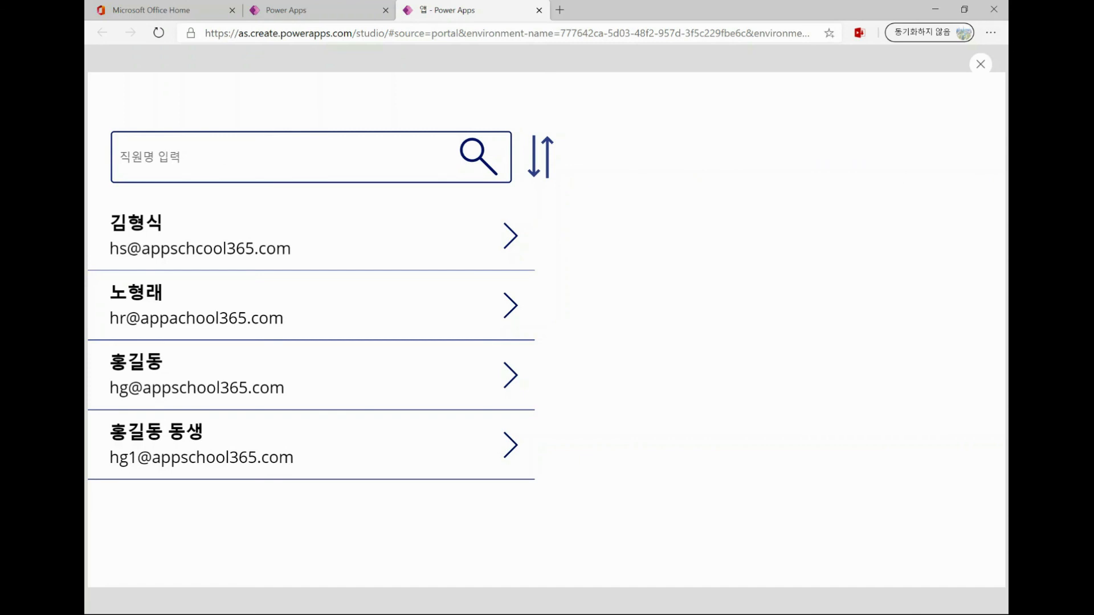